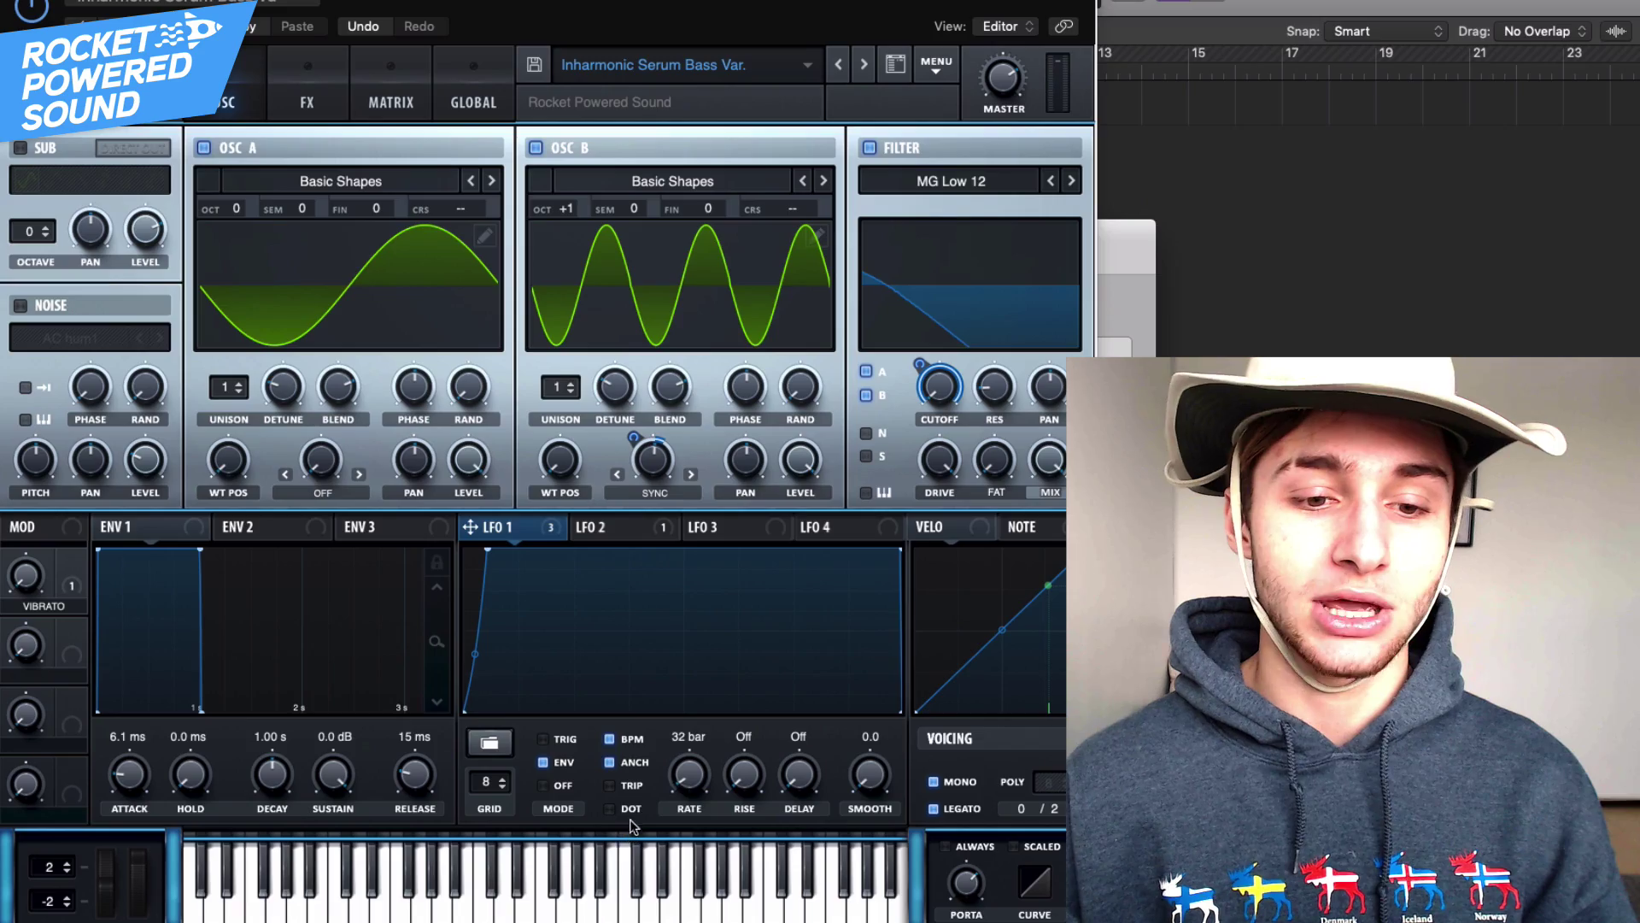
drag(633, 827, 634, 807)
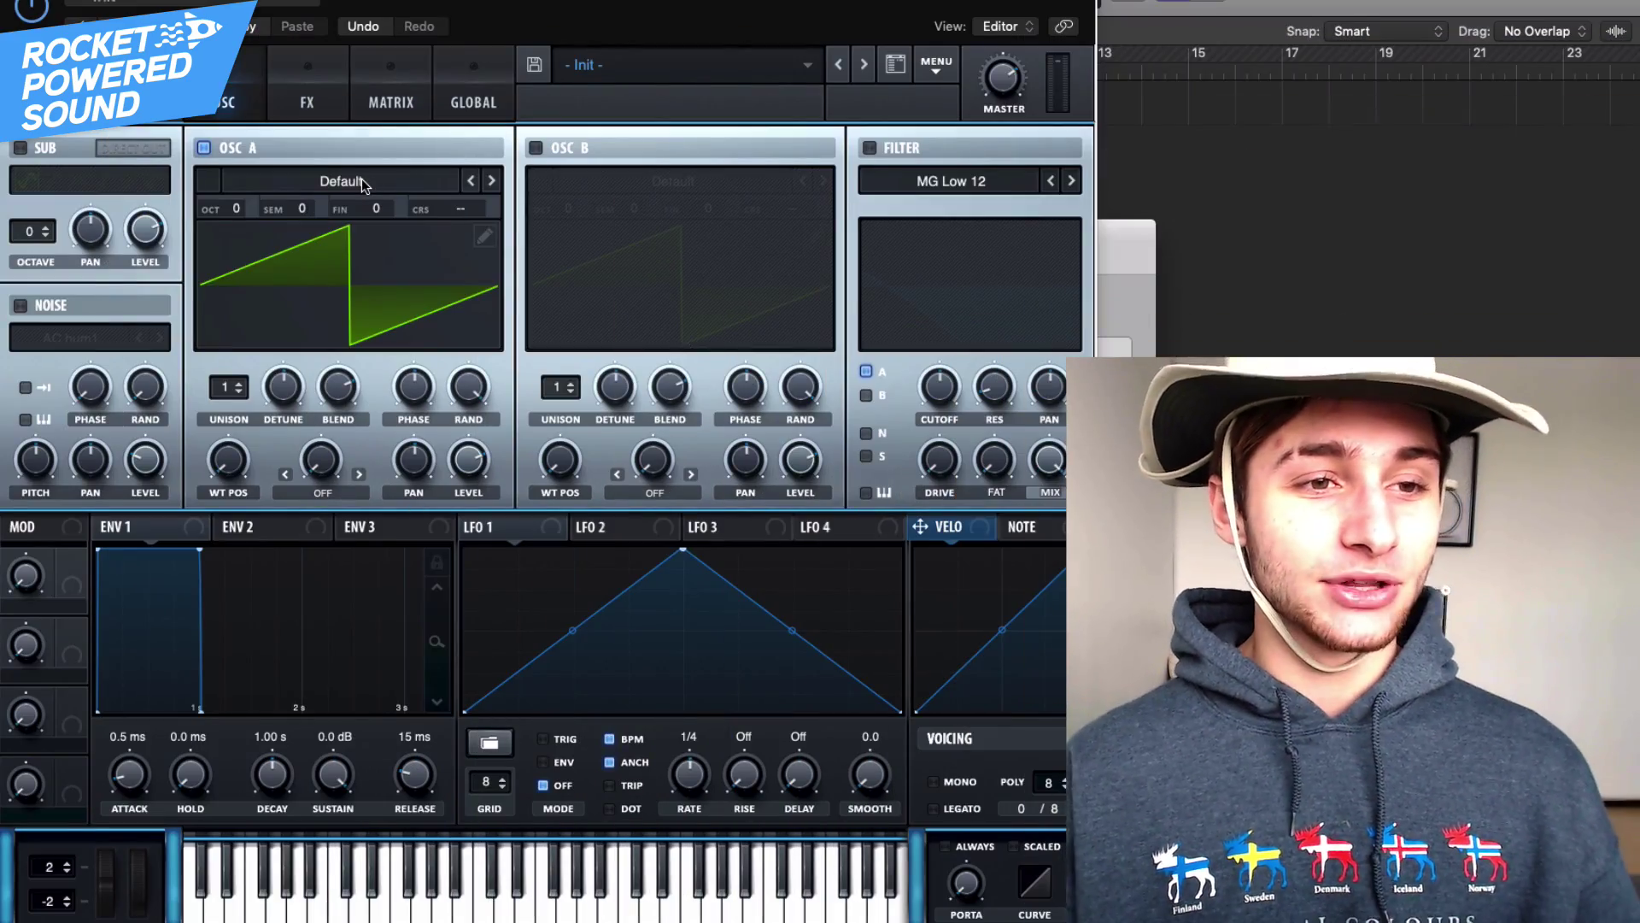
Step: Load the Analog wavetable Basic Shapes into oscillator A
click(361, 177)
mouse_move(462, 202)
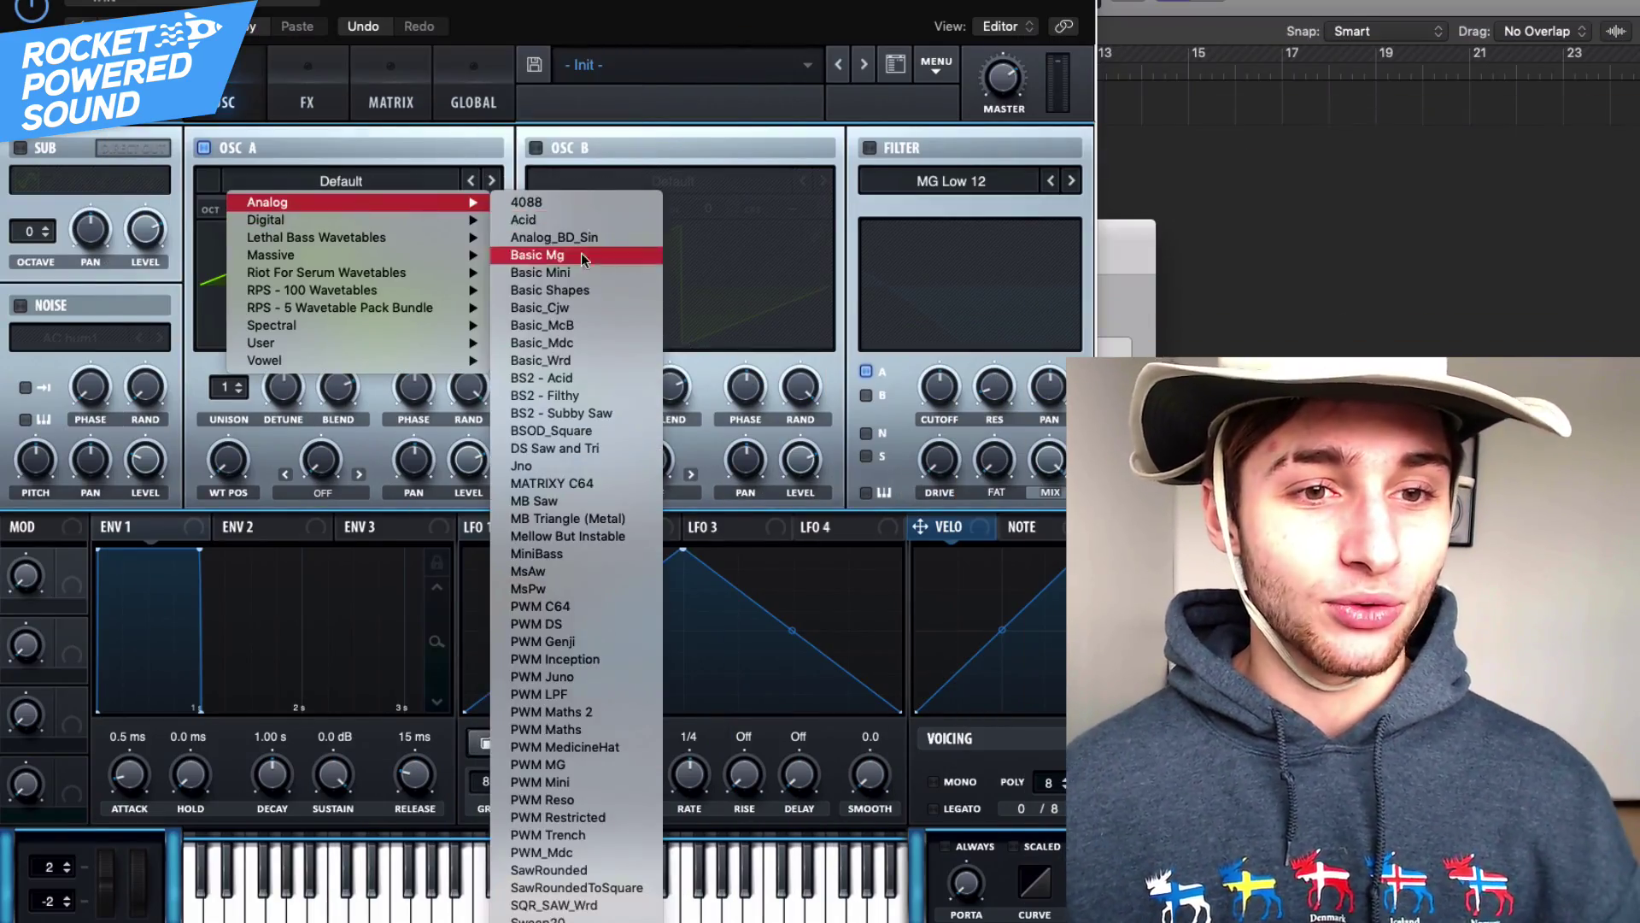
click(608, 291)
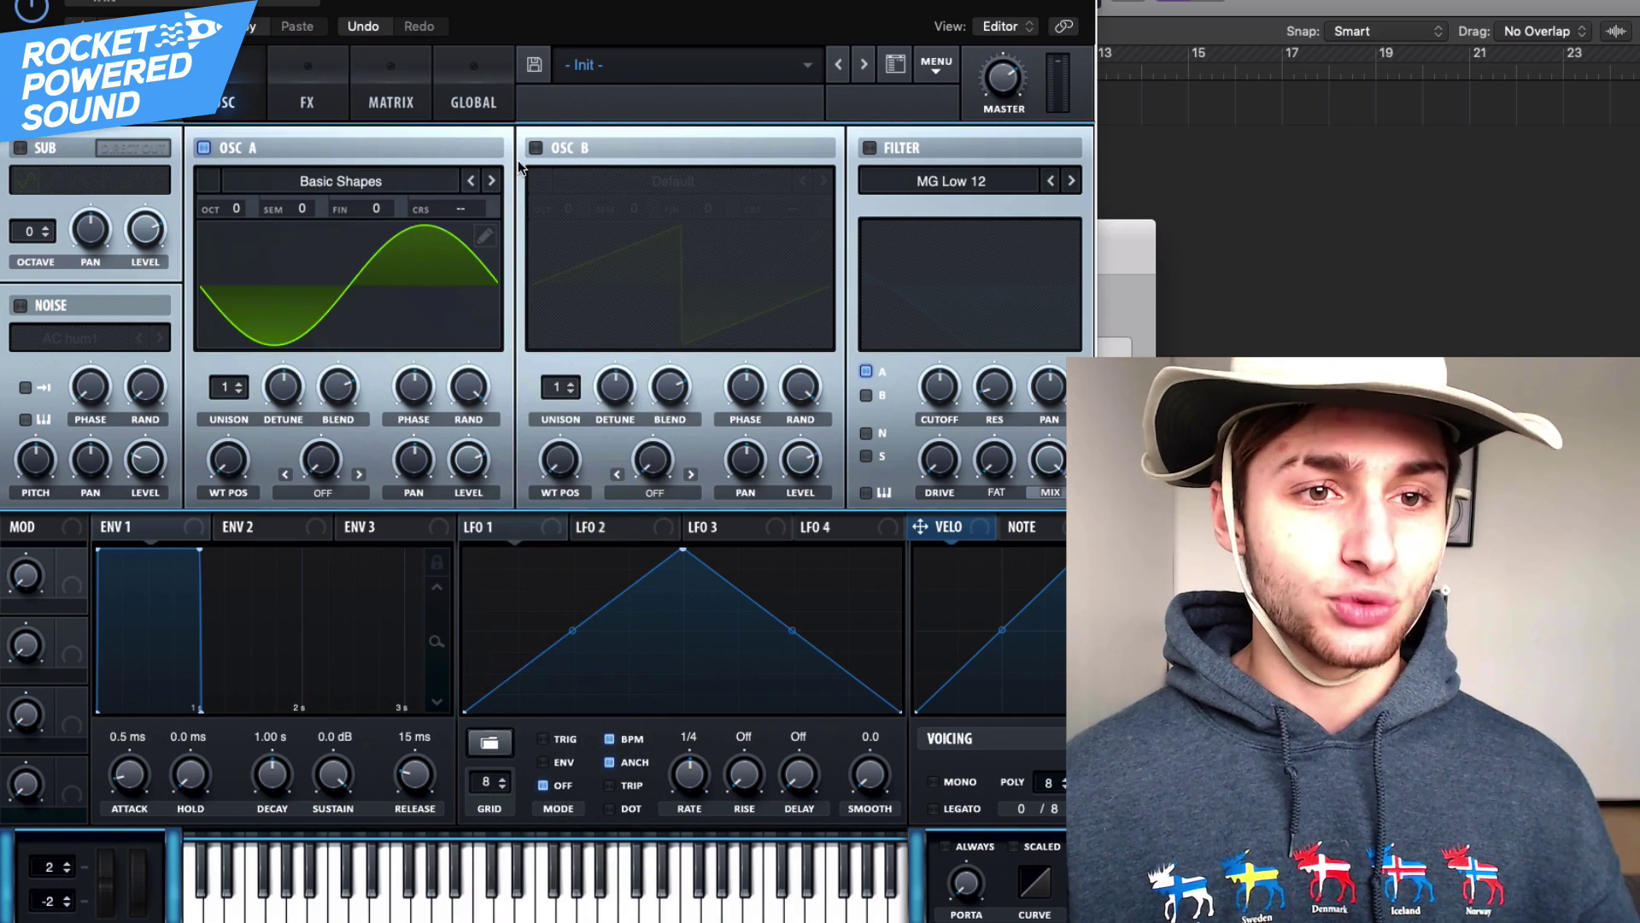
Step: Enable oscillator B and load the Analog wavetable Basic Shapes into it
click(535, 150)
click(666, 183)
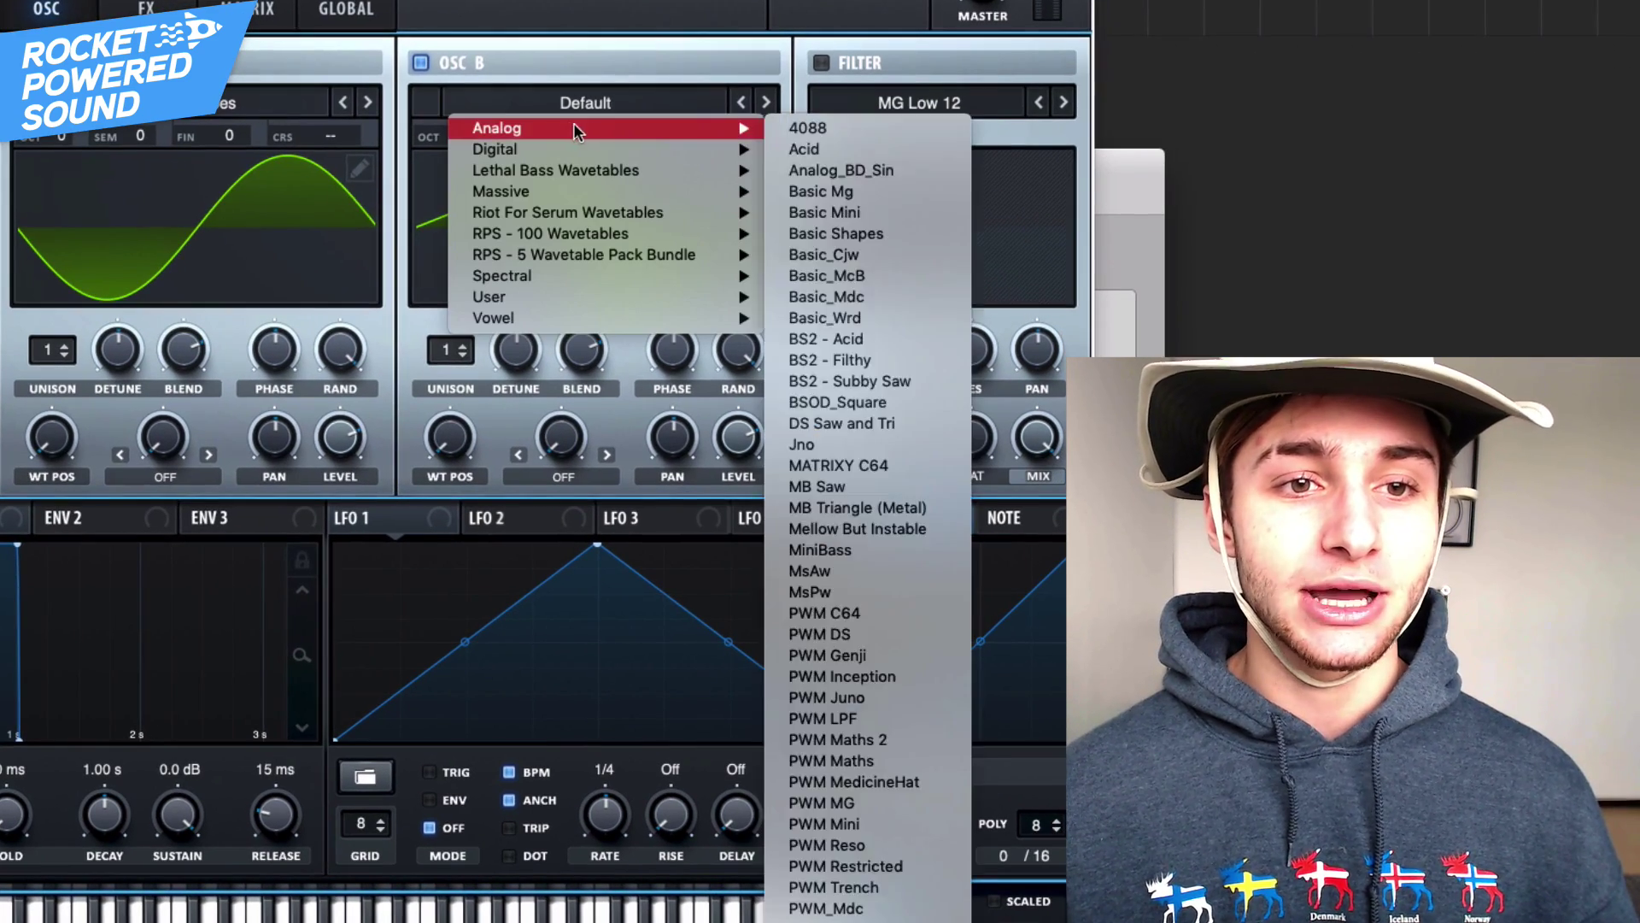
mouse_move(719, 130)
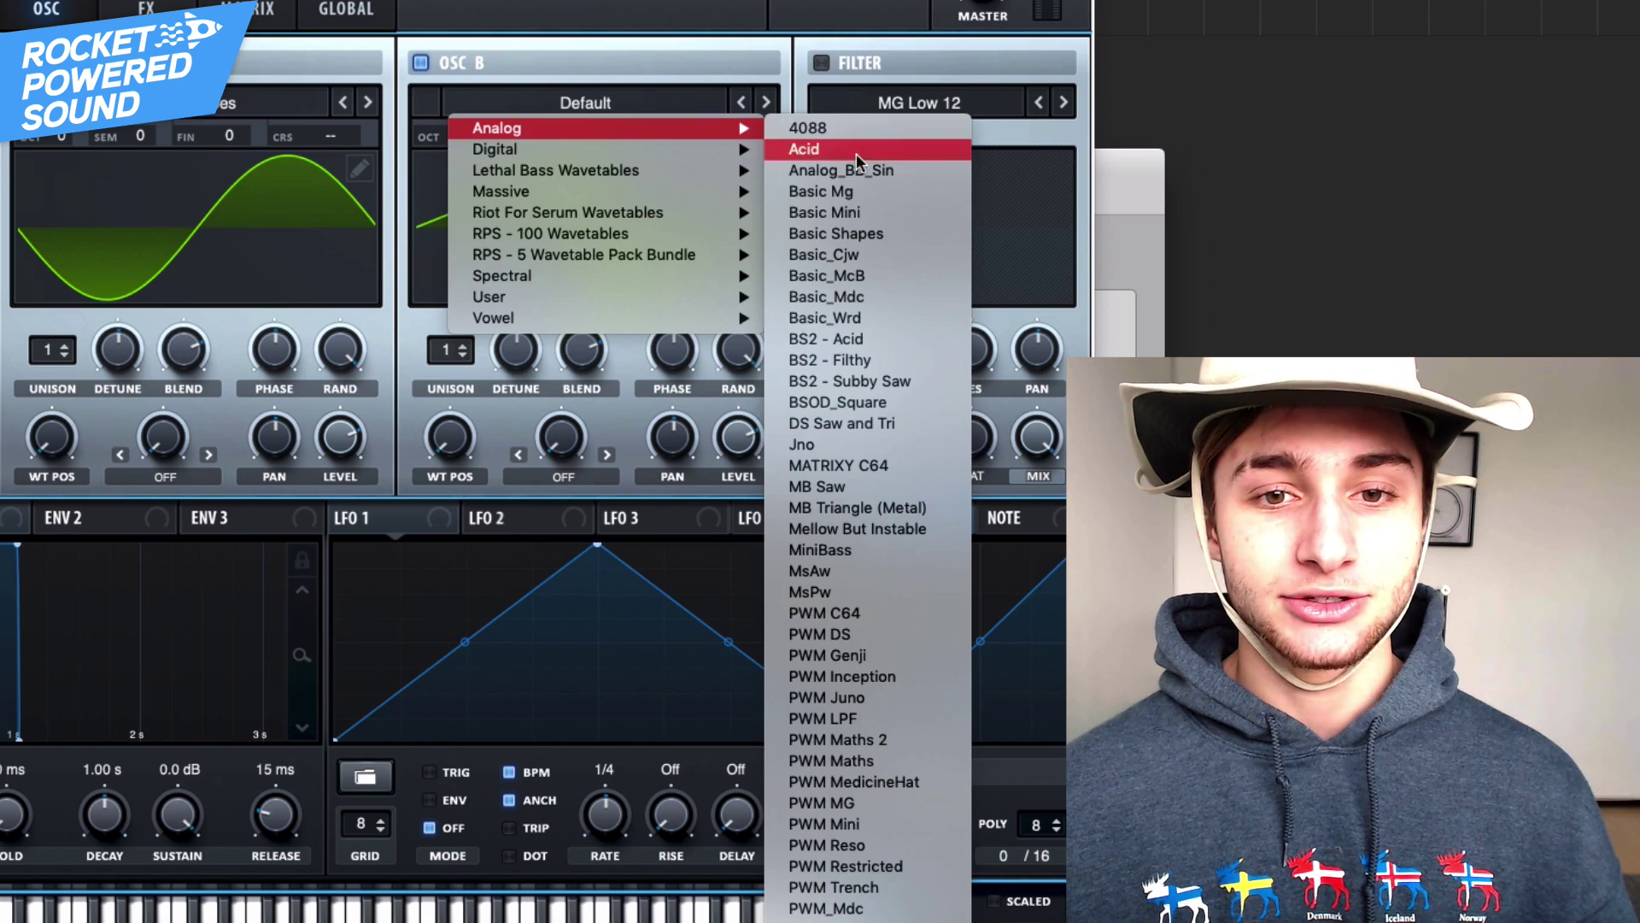
click(885, 228)
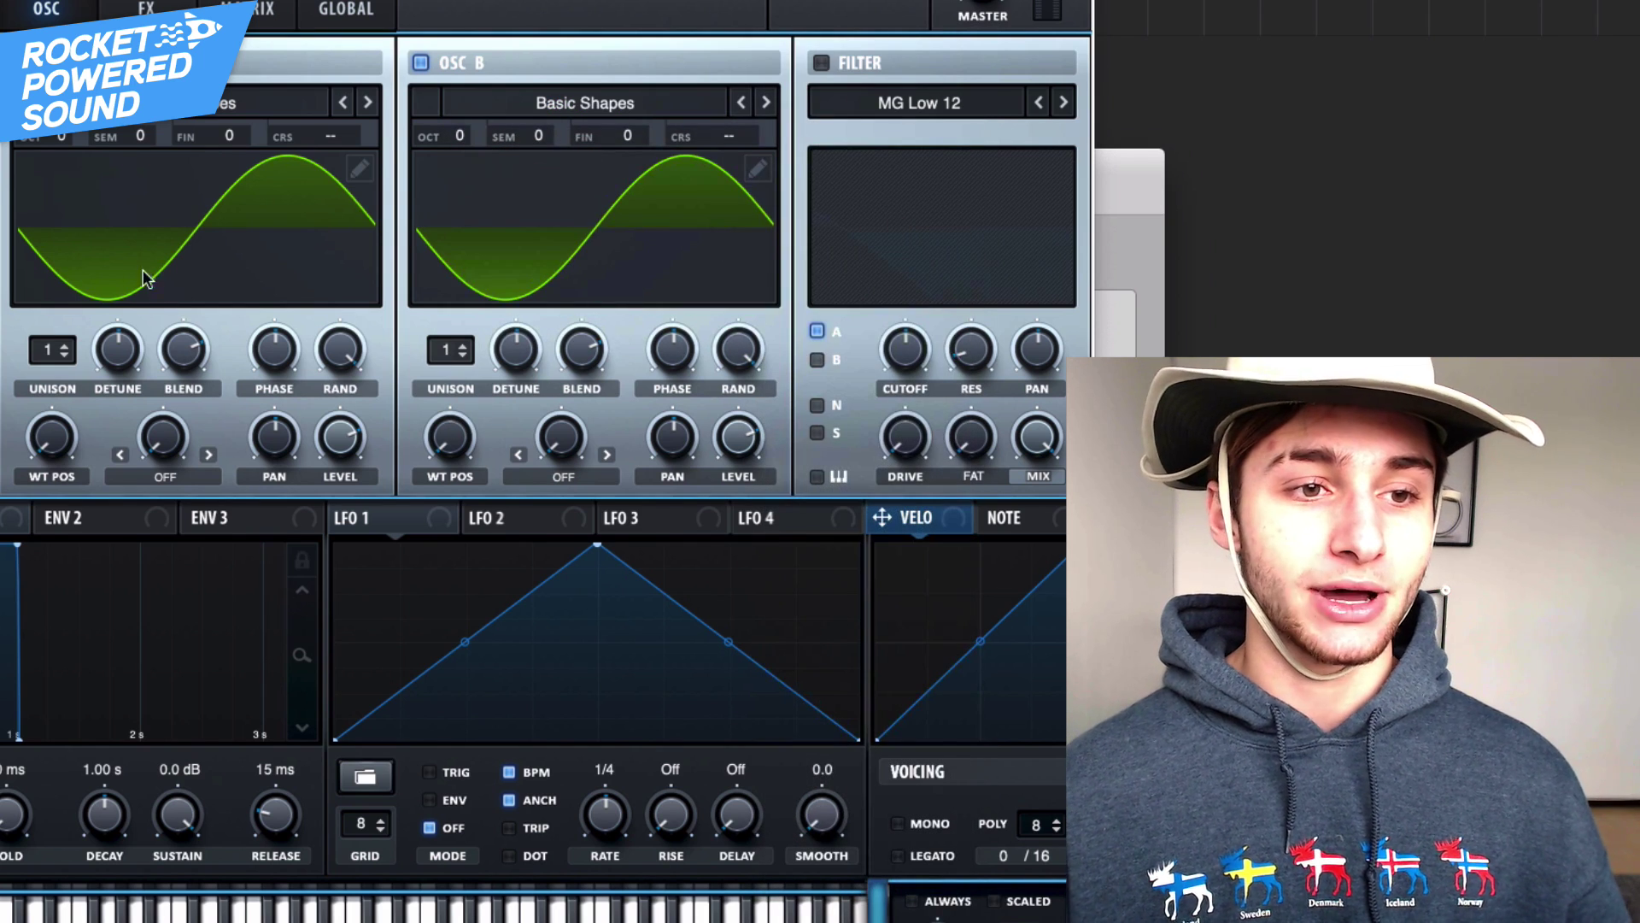
Step: Set oscillator B's warp mode to Sync and raise the warp amount until about three sine cycles fit the waveform
click(563, 477)
click(596, 522)
drag(589, 449, 597, 330)
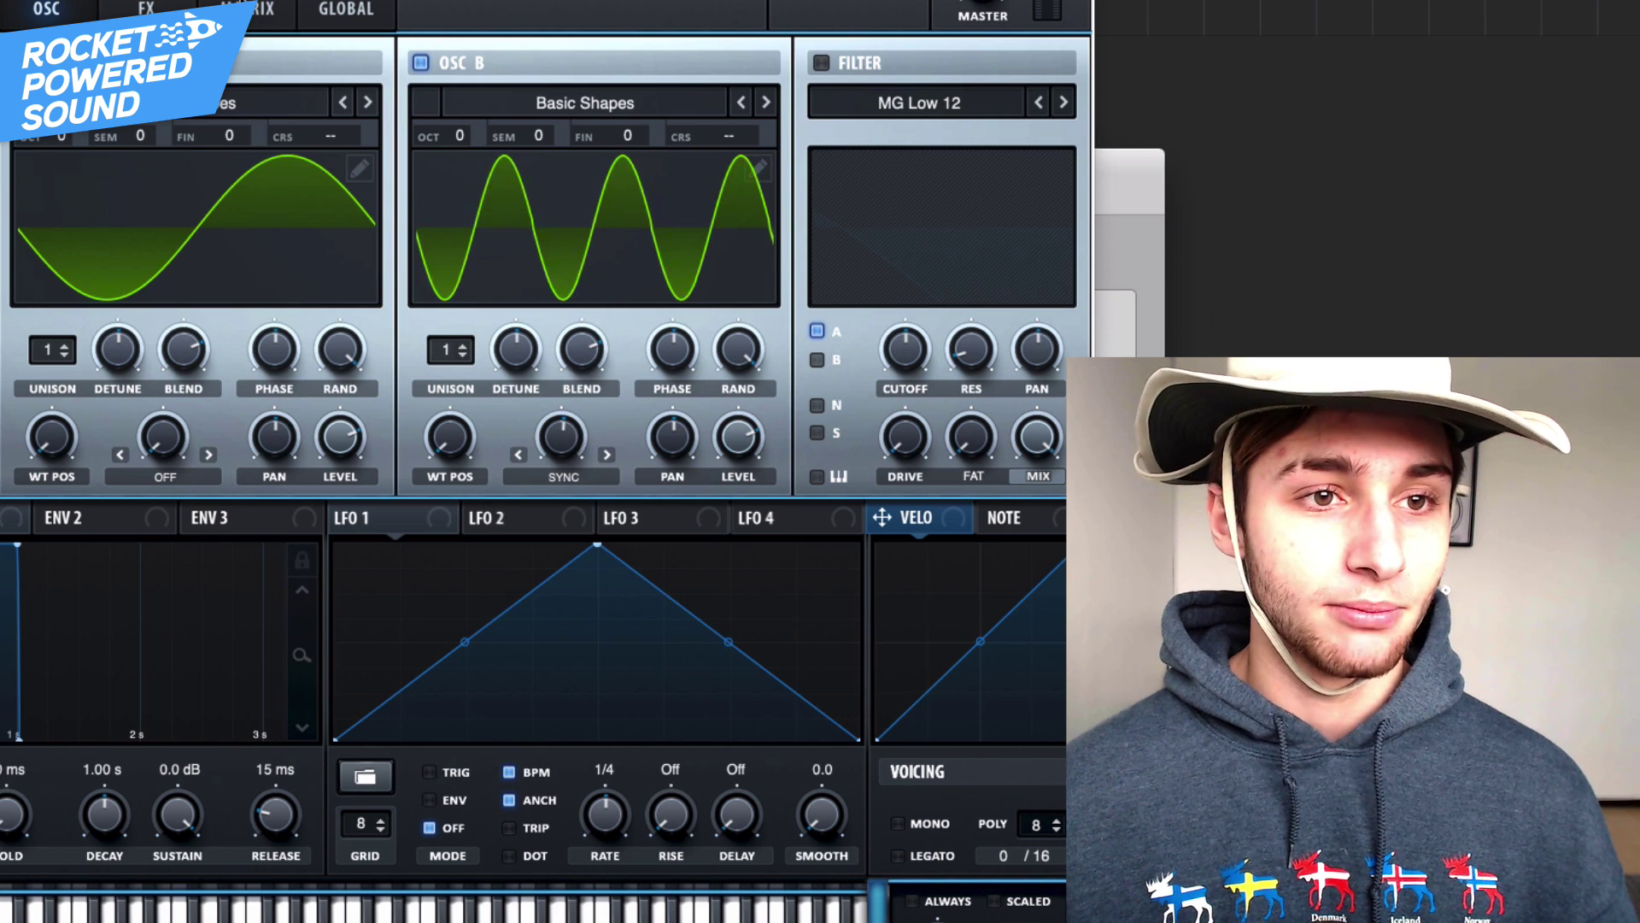
Step: Enable double-click typable values in the global preferences and fine-tune oscillator B's Sync warp amount numerically
click(378, 5)
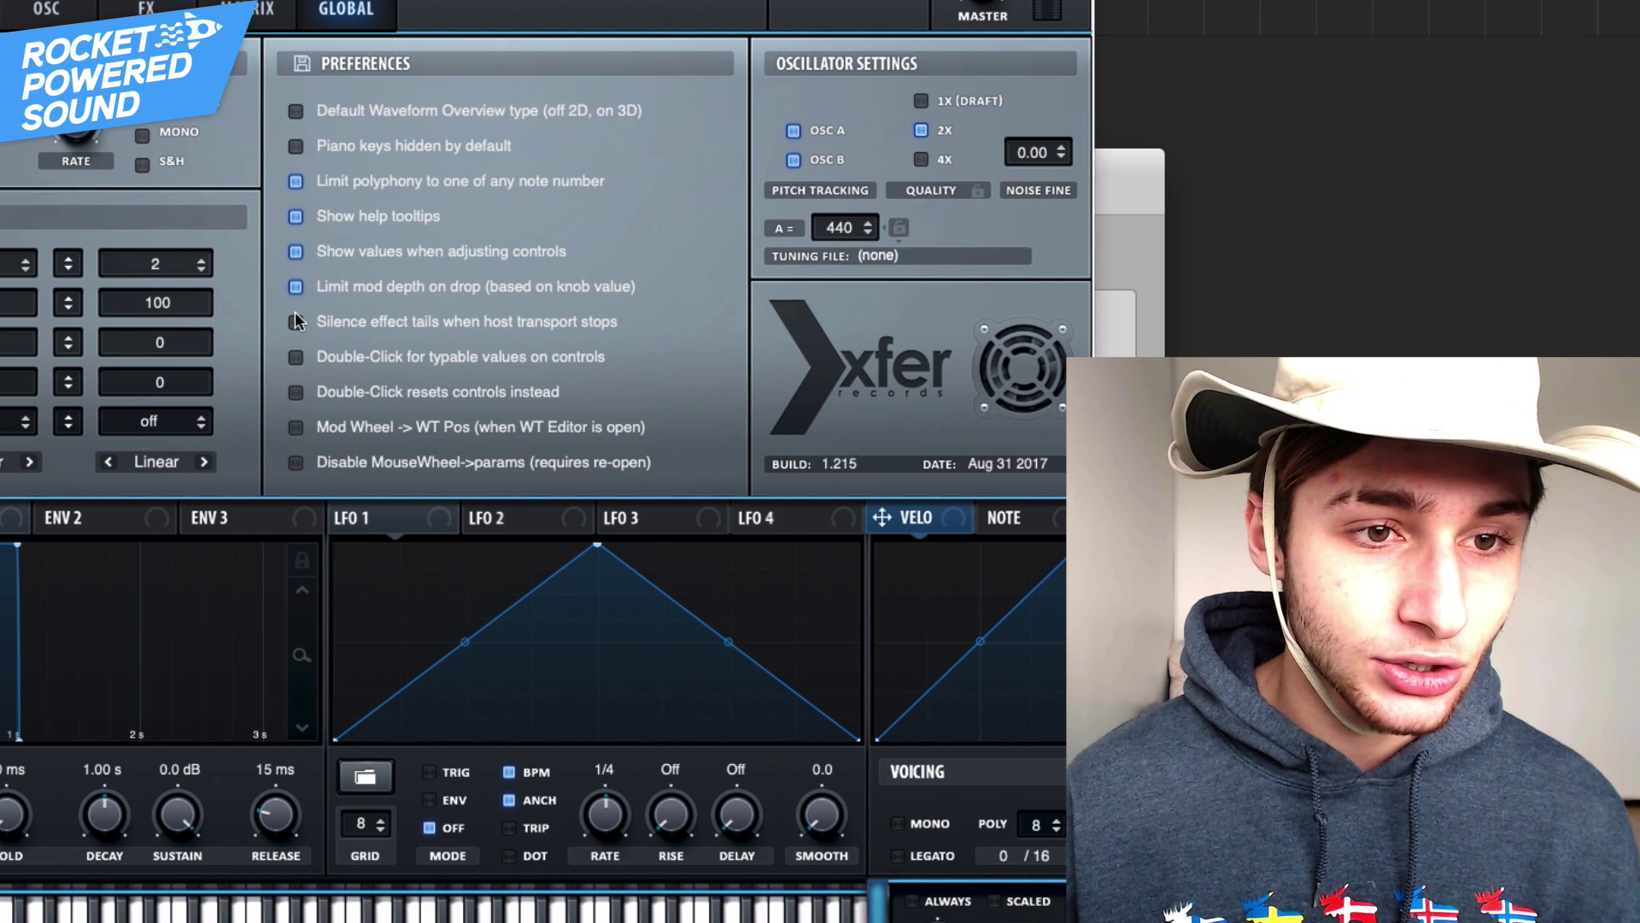
click(299, 355)
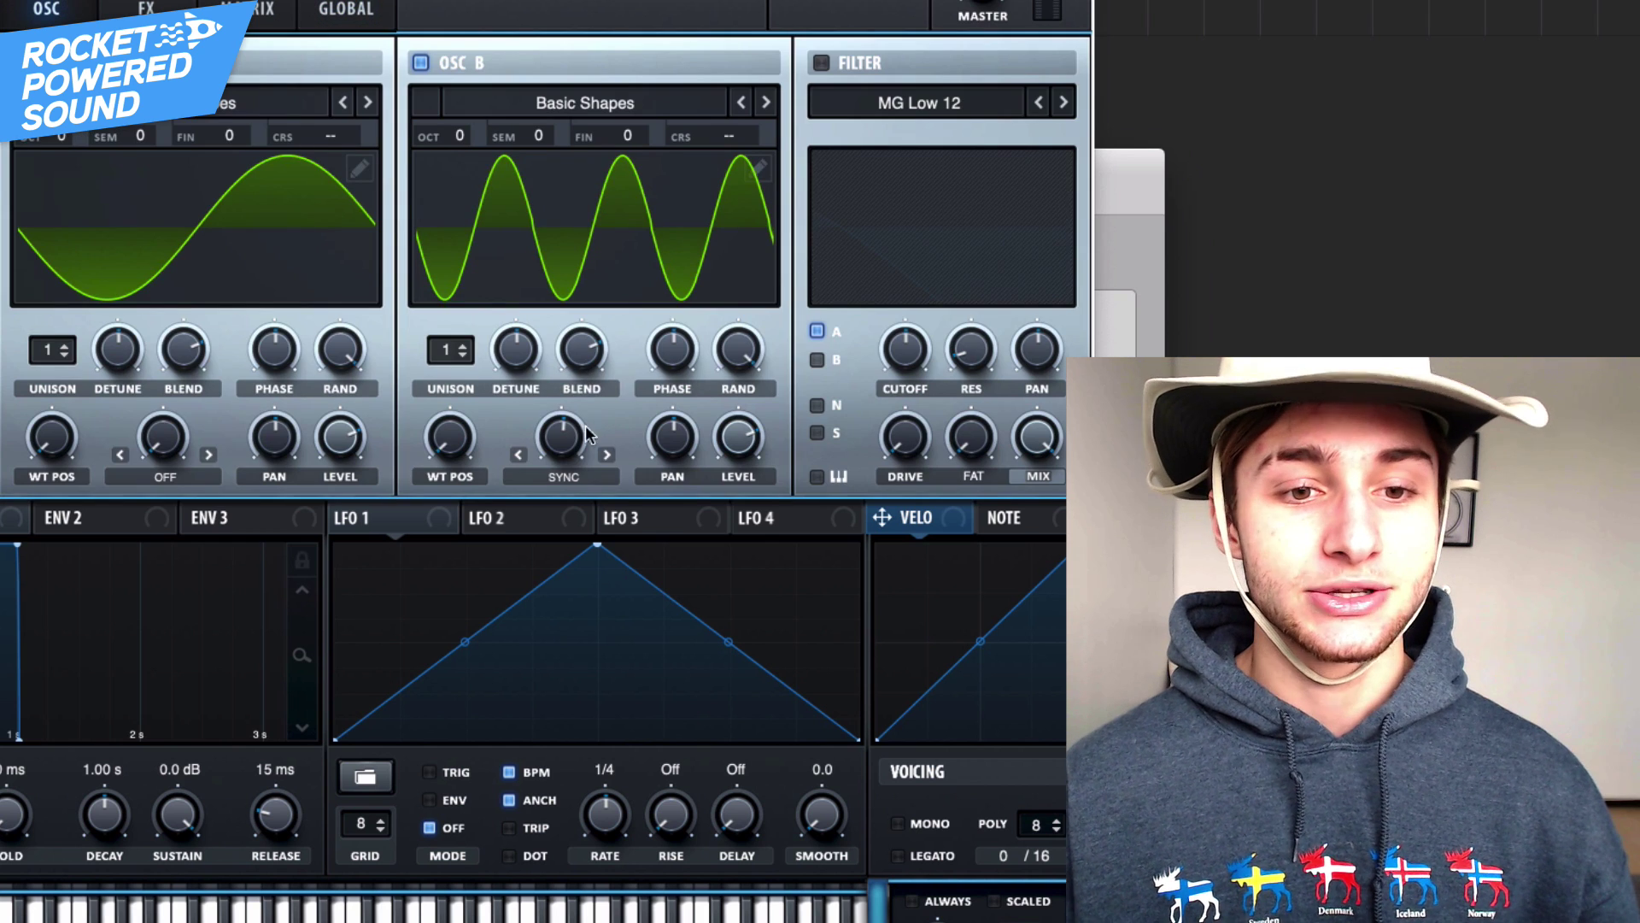
mouse_move(546, 408)
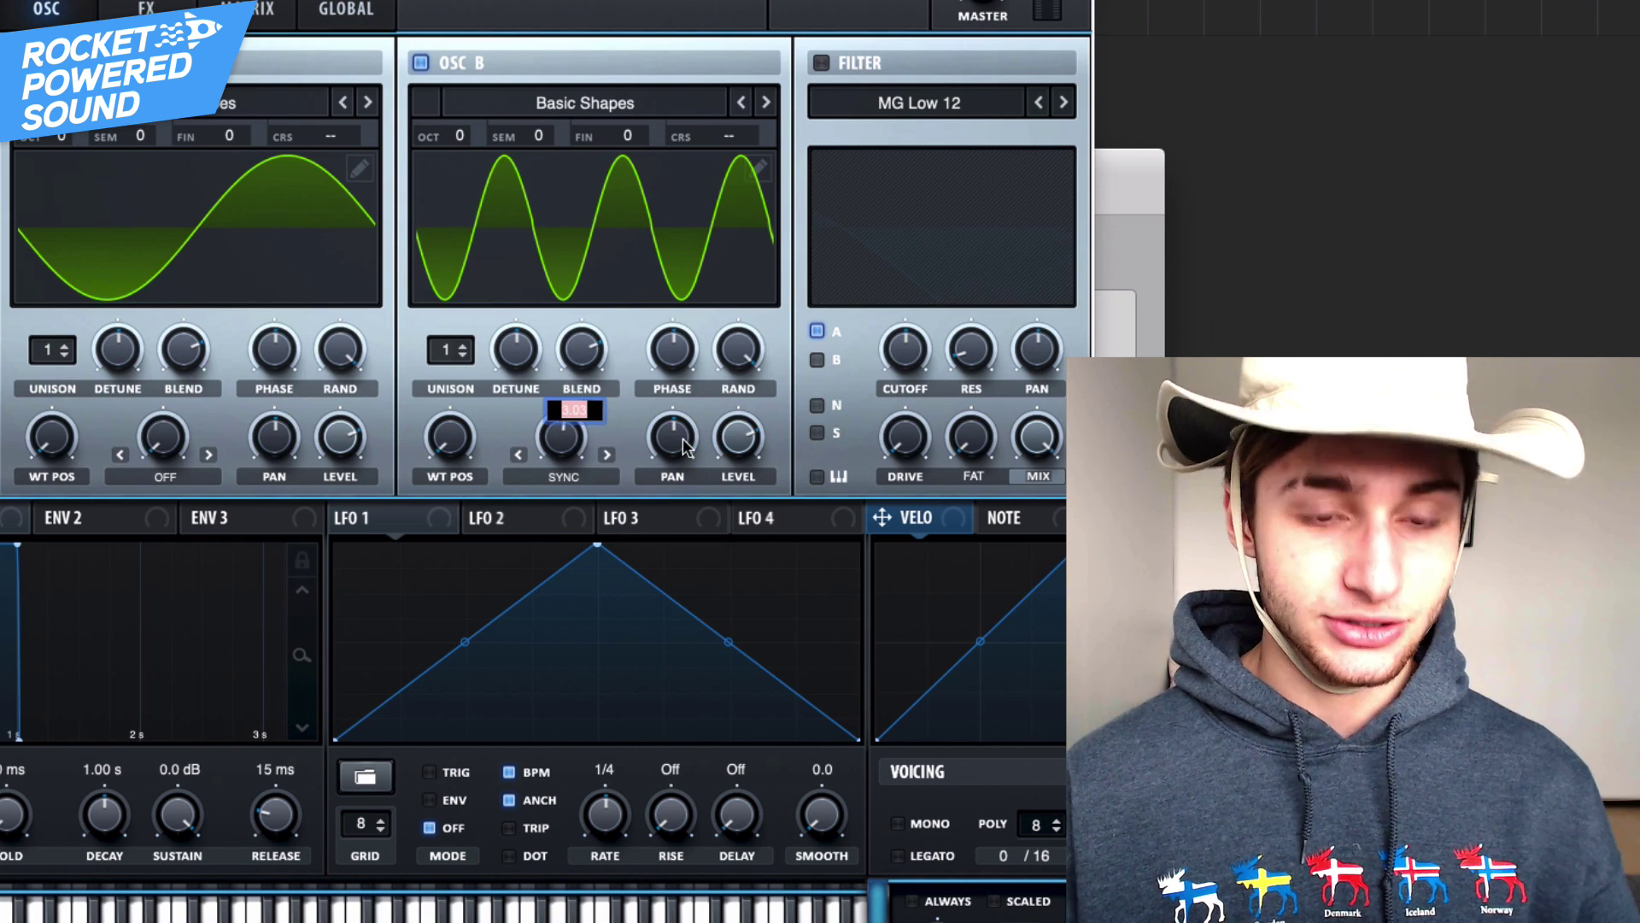
double_click(547, 408)
key(Return)
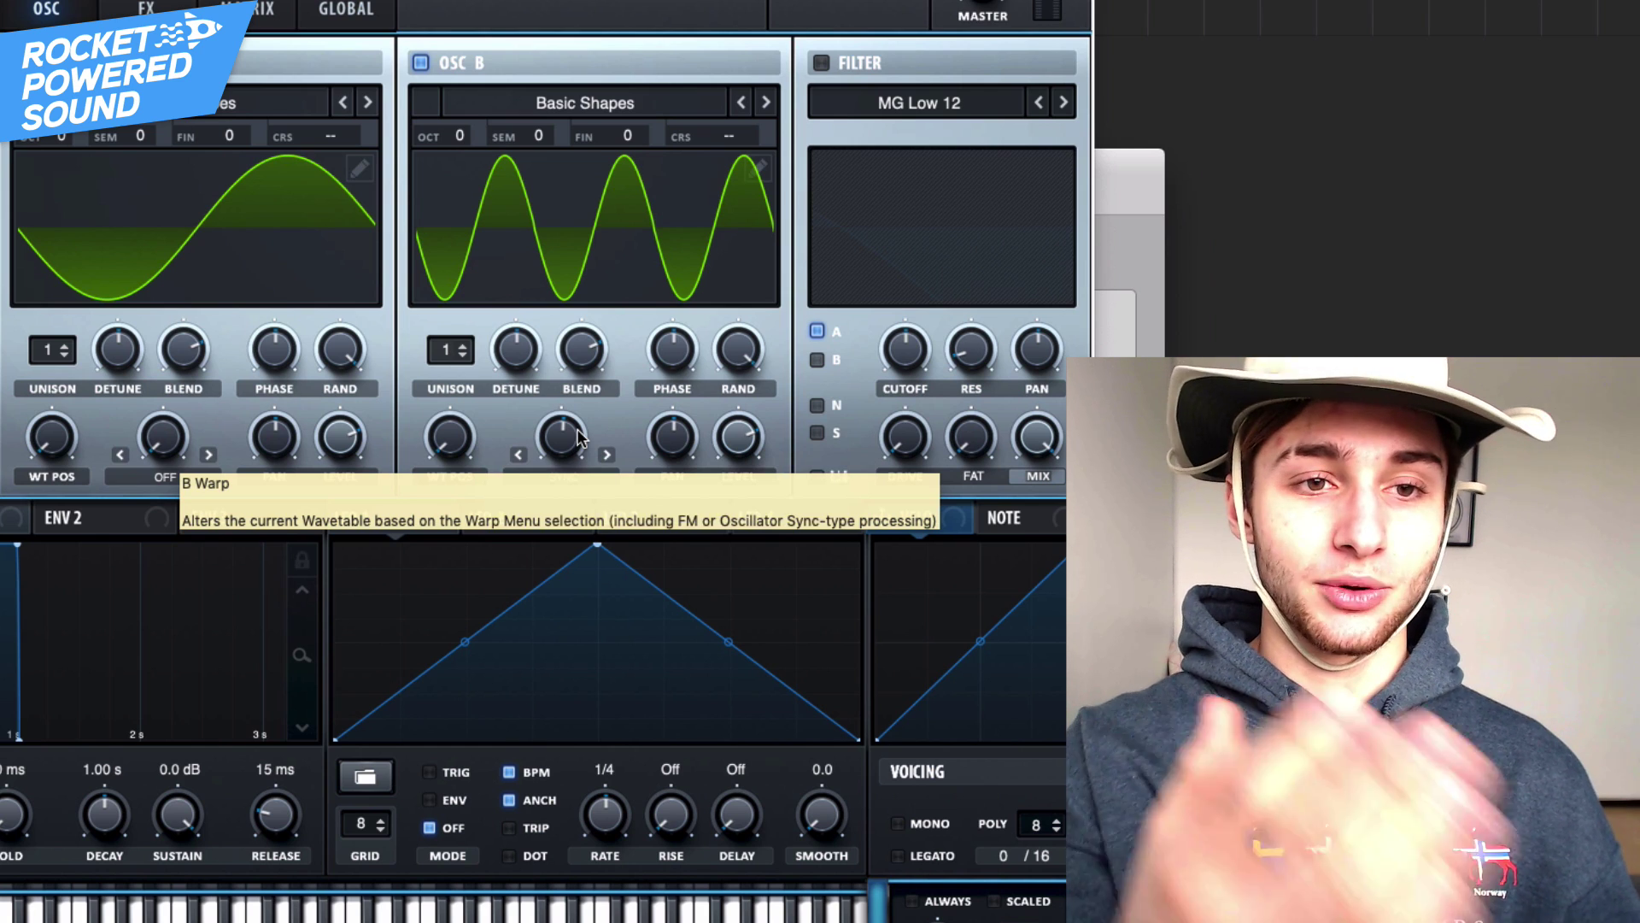
Step: Raise oscillator B's octave to +1
mouse_move(464, 125)
mouse_down()
mouse_move(484, 75)
mouse_move(475, 125)
mouse_up()
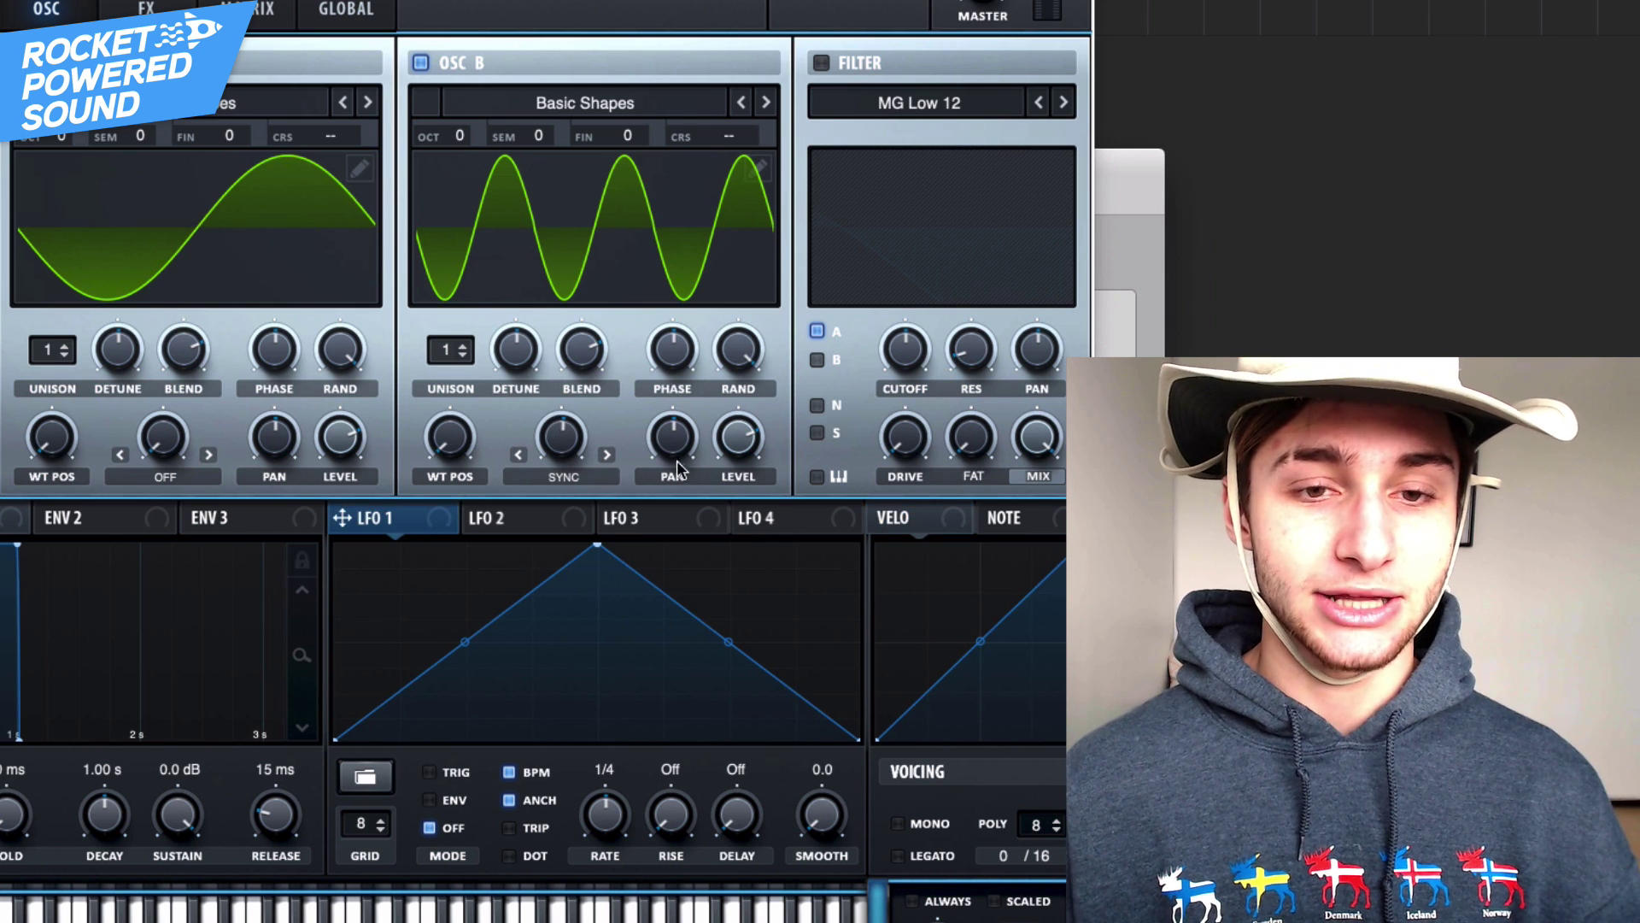
mouse_move(574, 429)
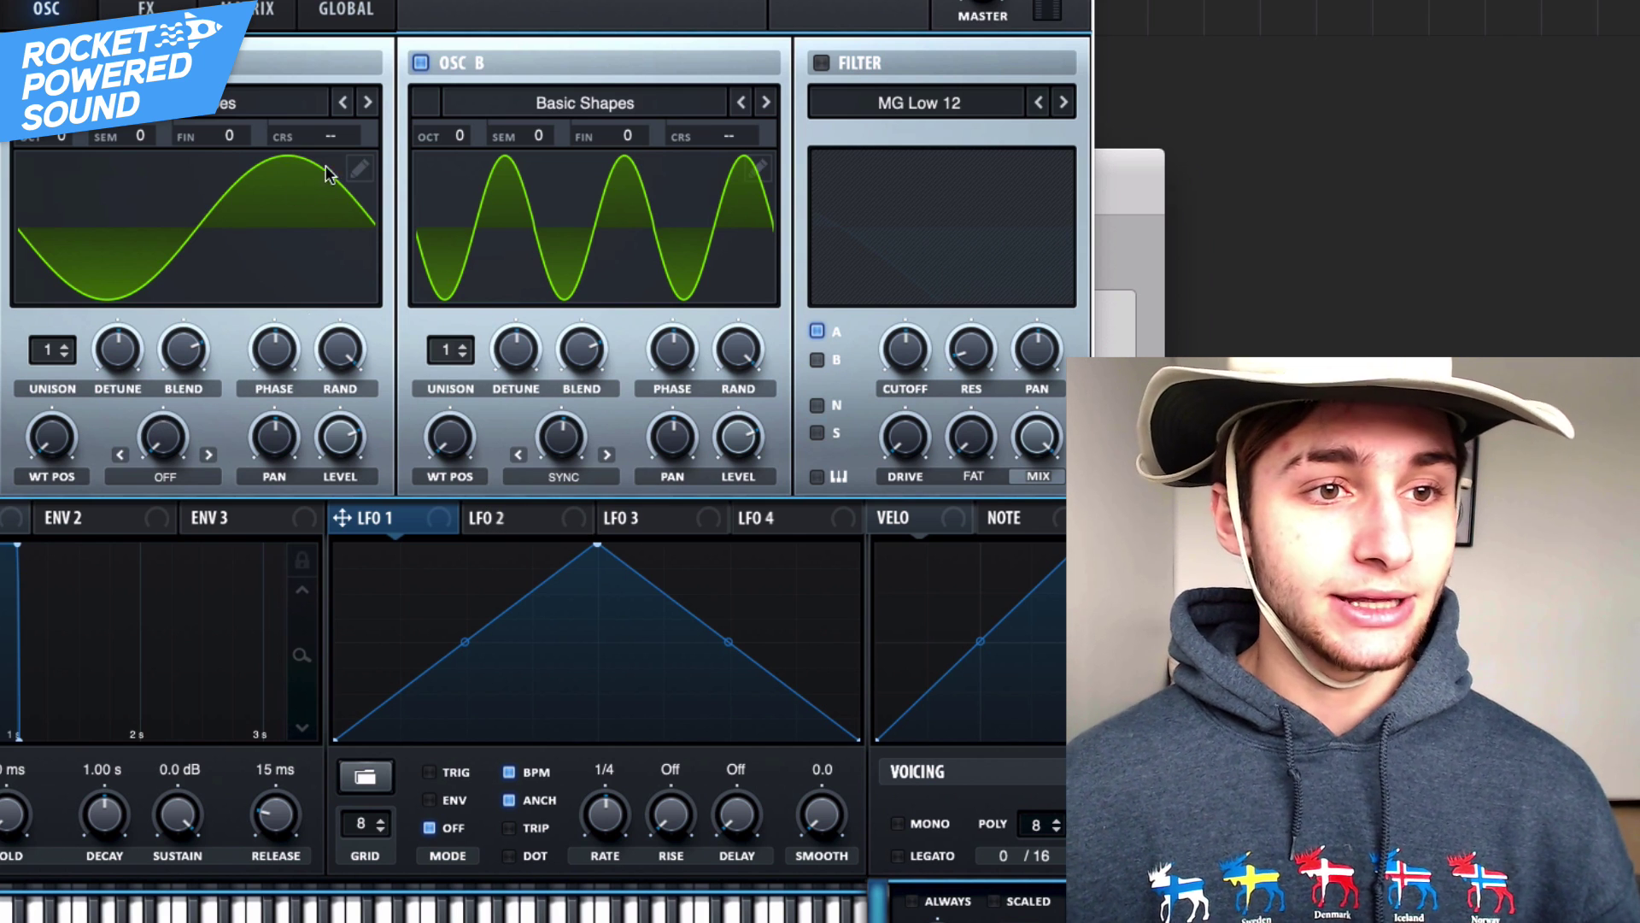
drag(453, 136, 471, 121)
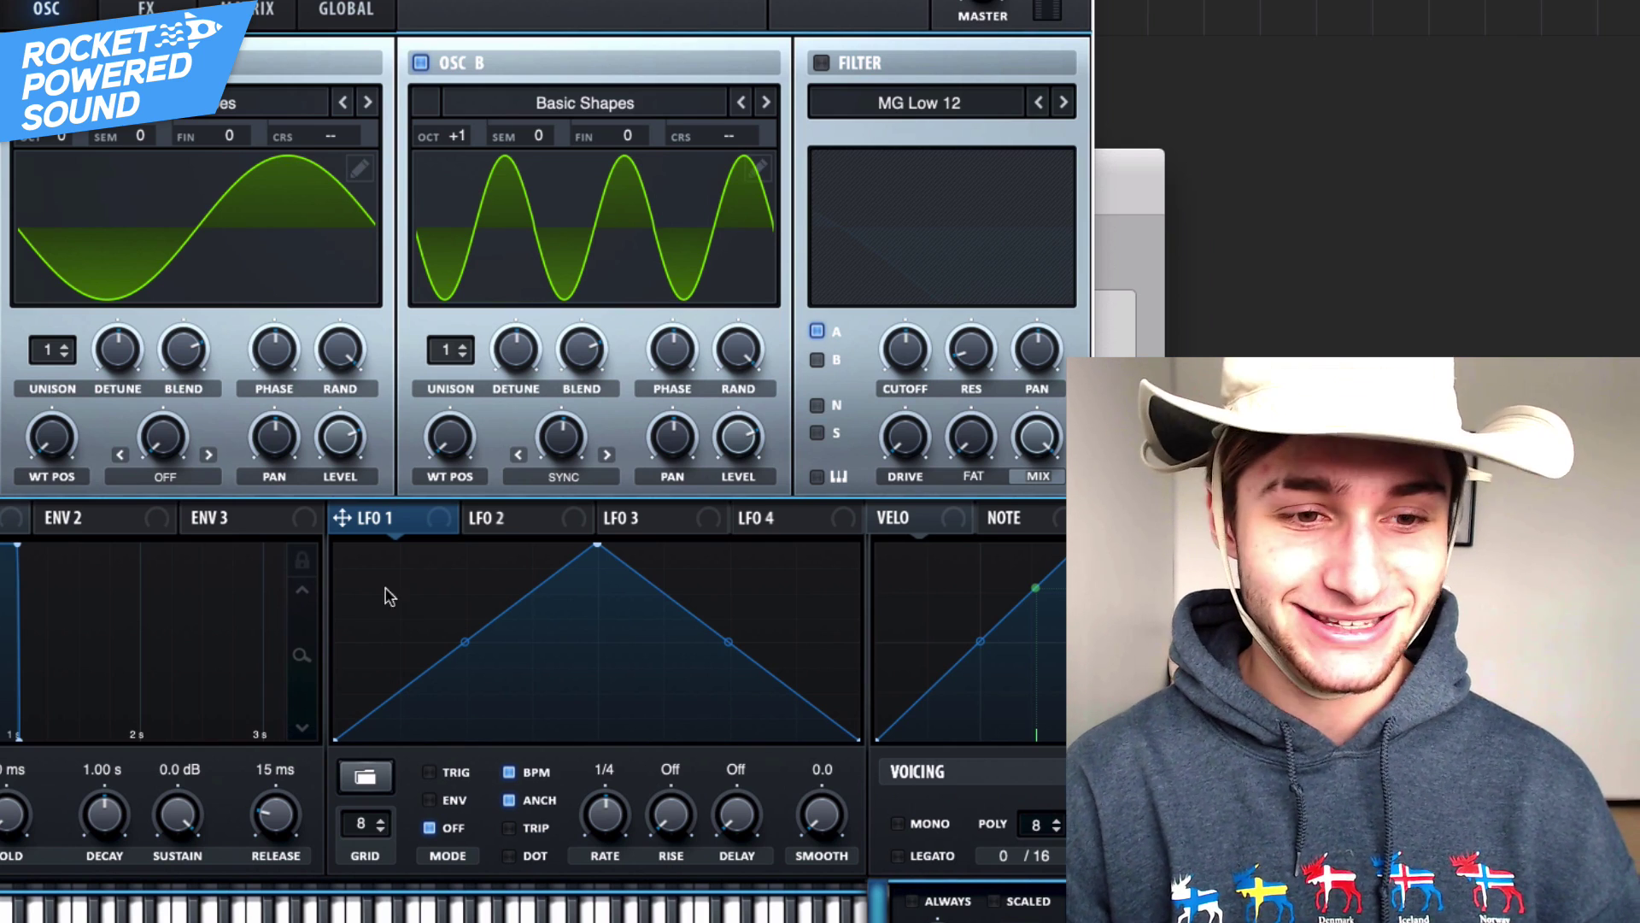
Step: Assign LFO 1 to oscillator B's Sync warp and reshape the LFO into a steep initial rise that holds at maximum
drag(415, 536, 514, 437)
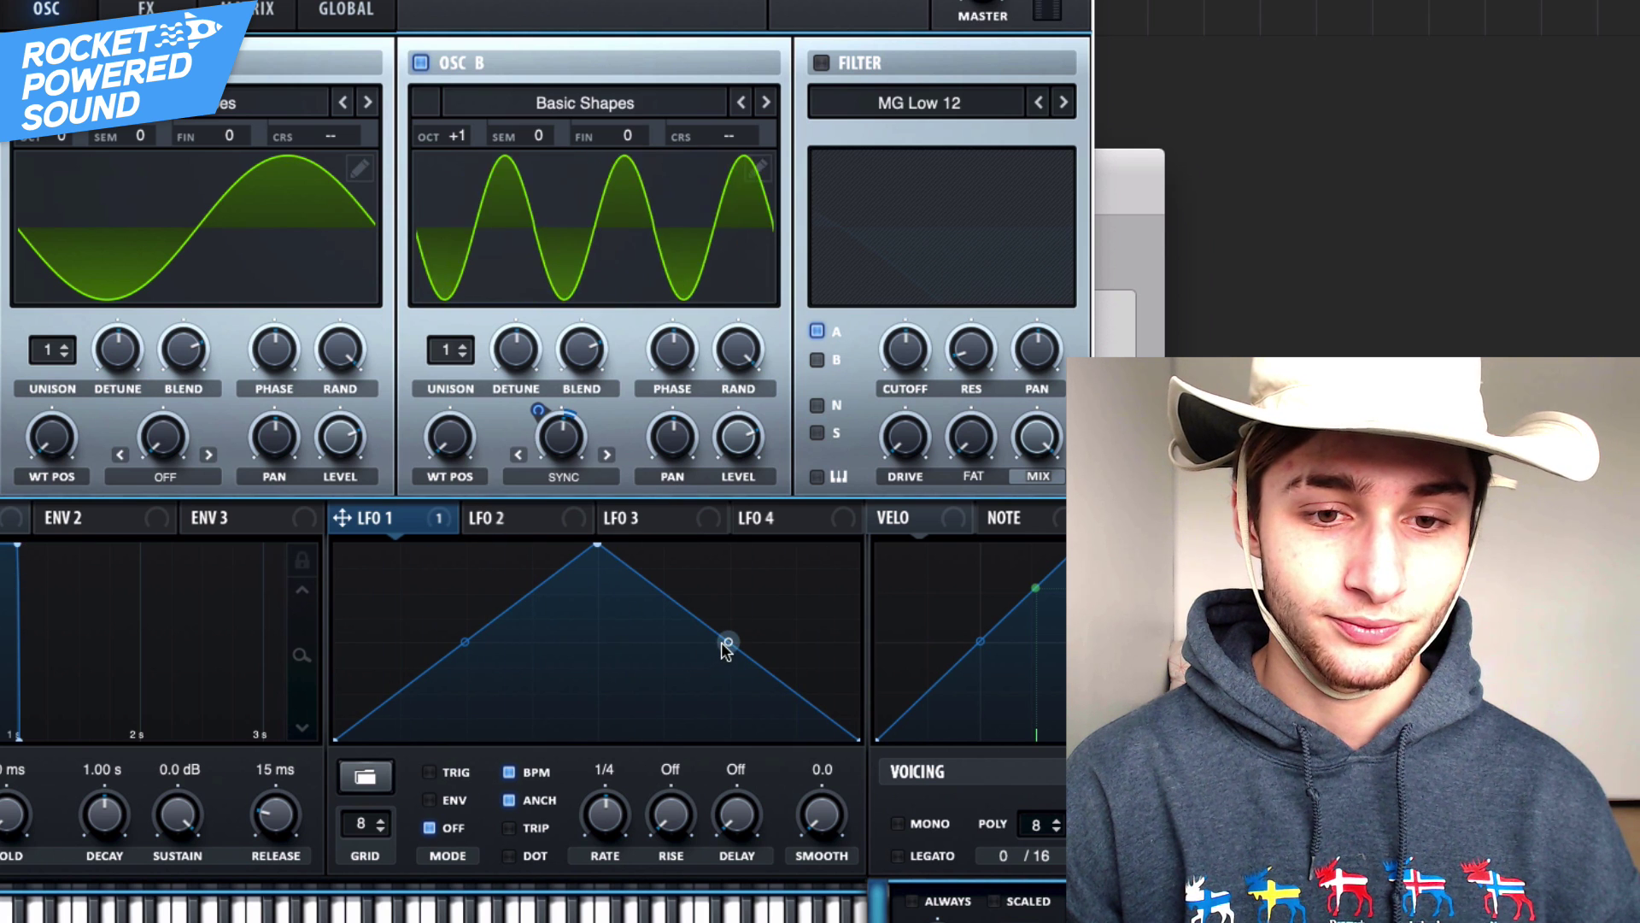
drag(726, 642, 855, 546)
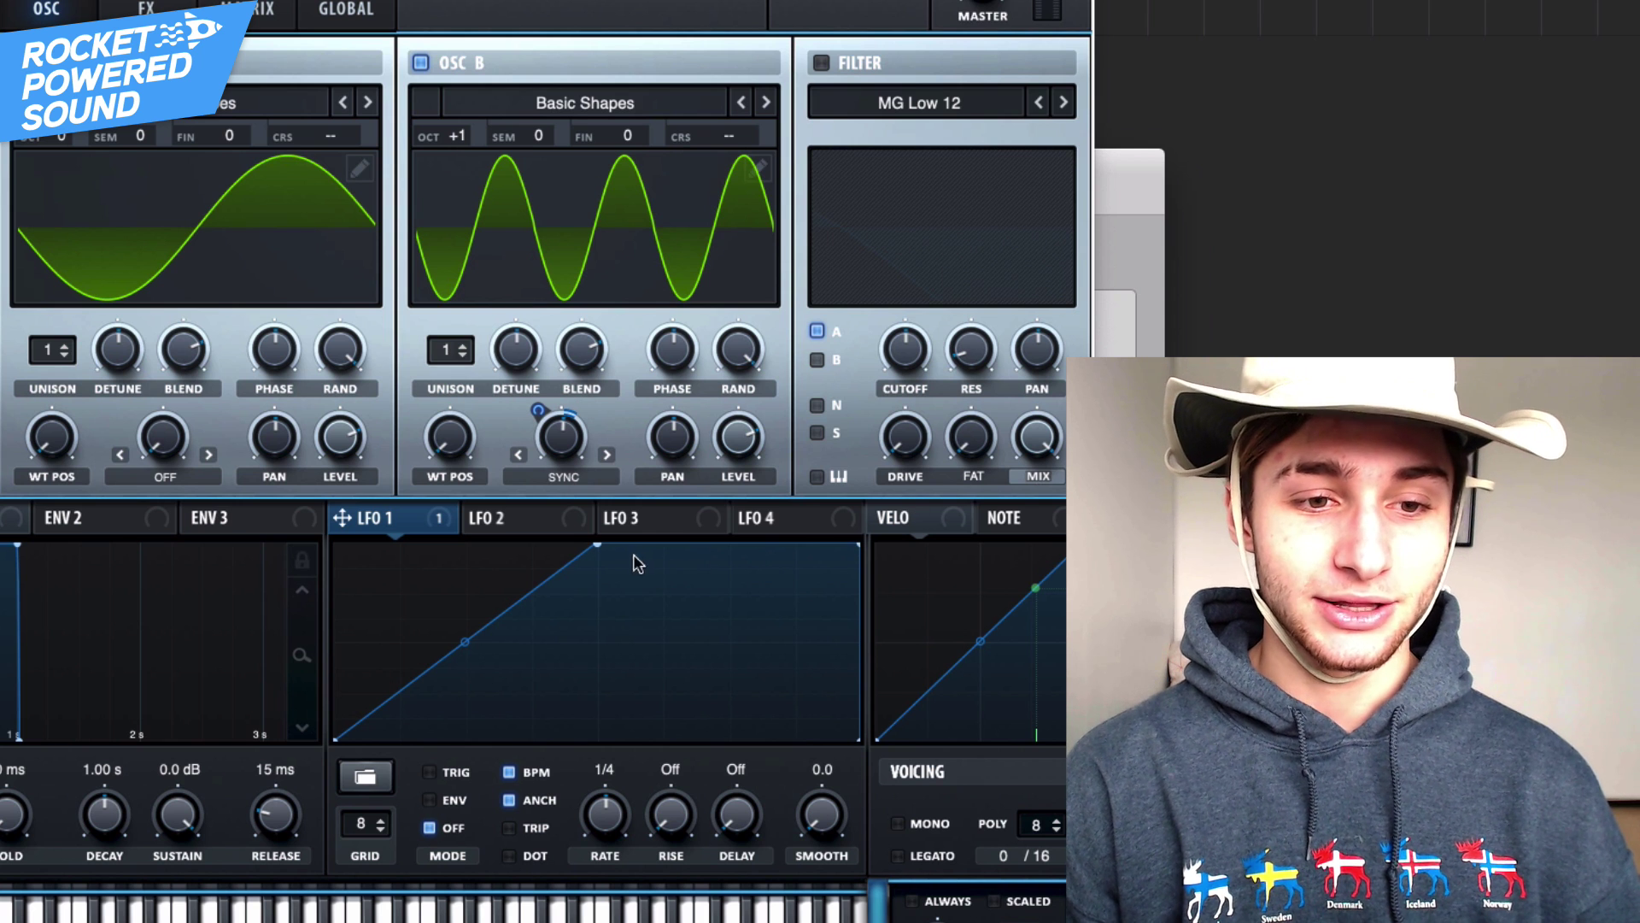
drag(597, 544, 365, 484)
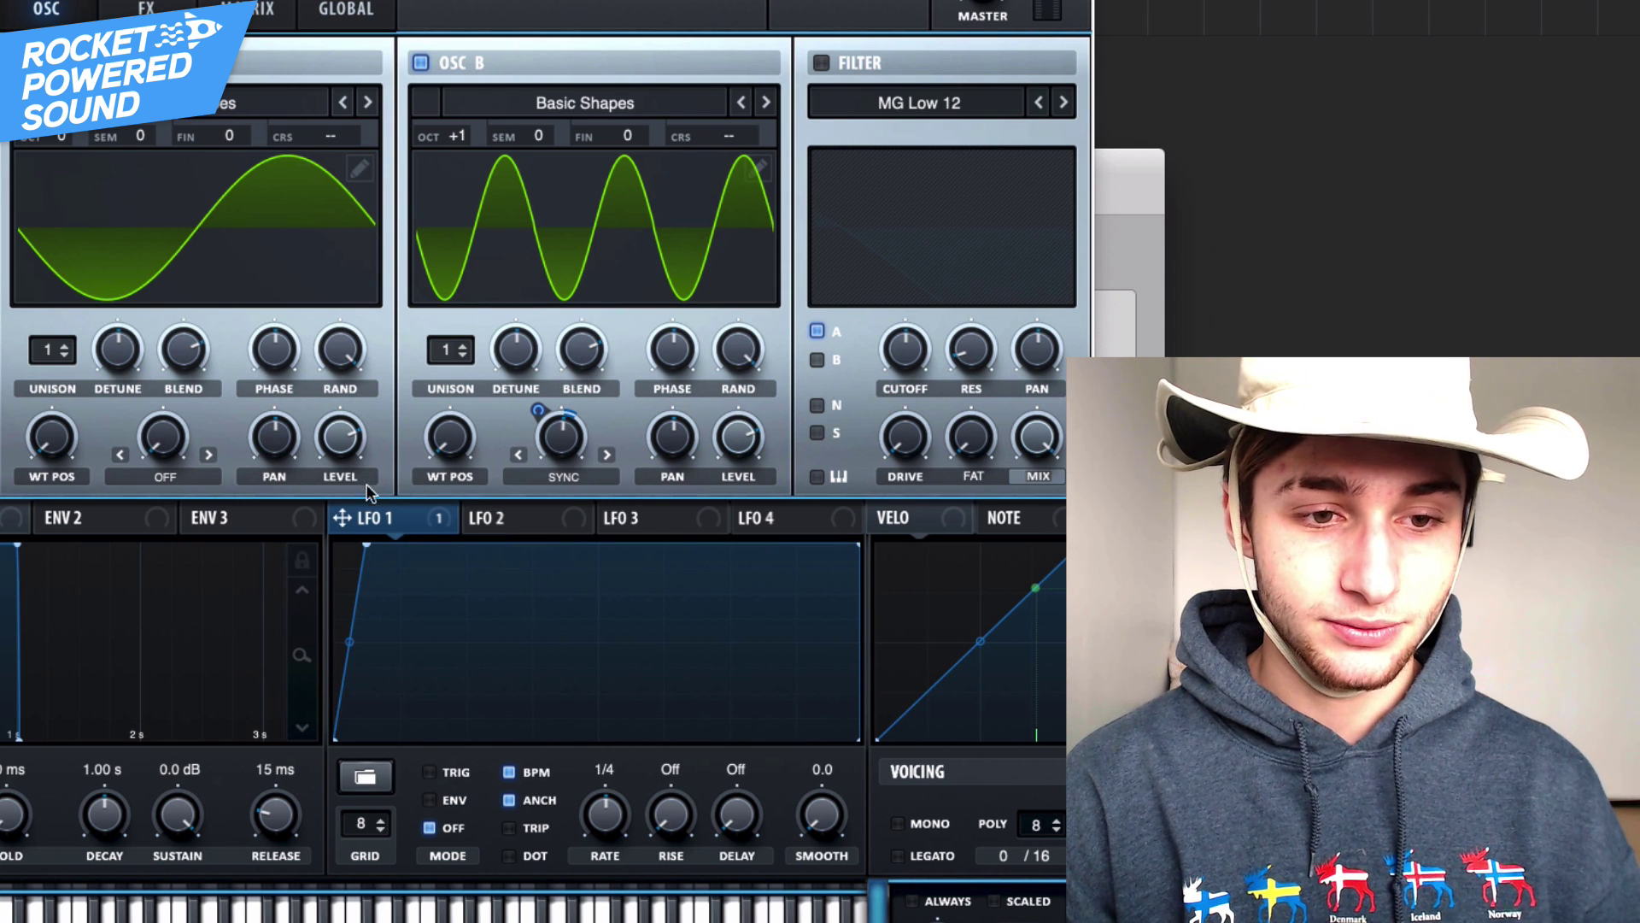
Step: Set LFO 1 to ENV mode and bend its initial rise downward into a curve
click(445, 798)
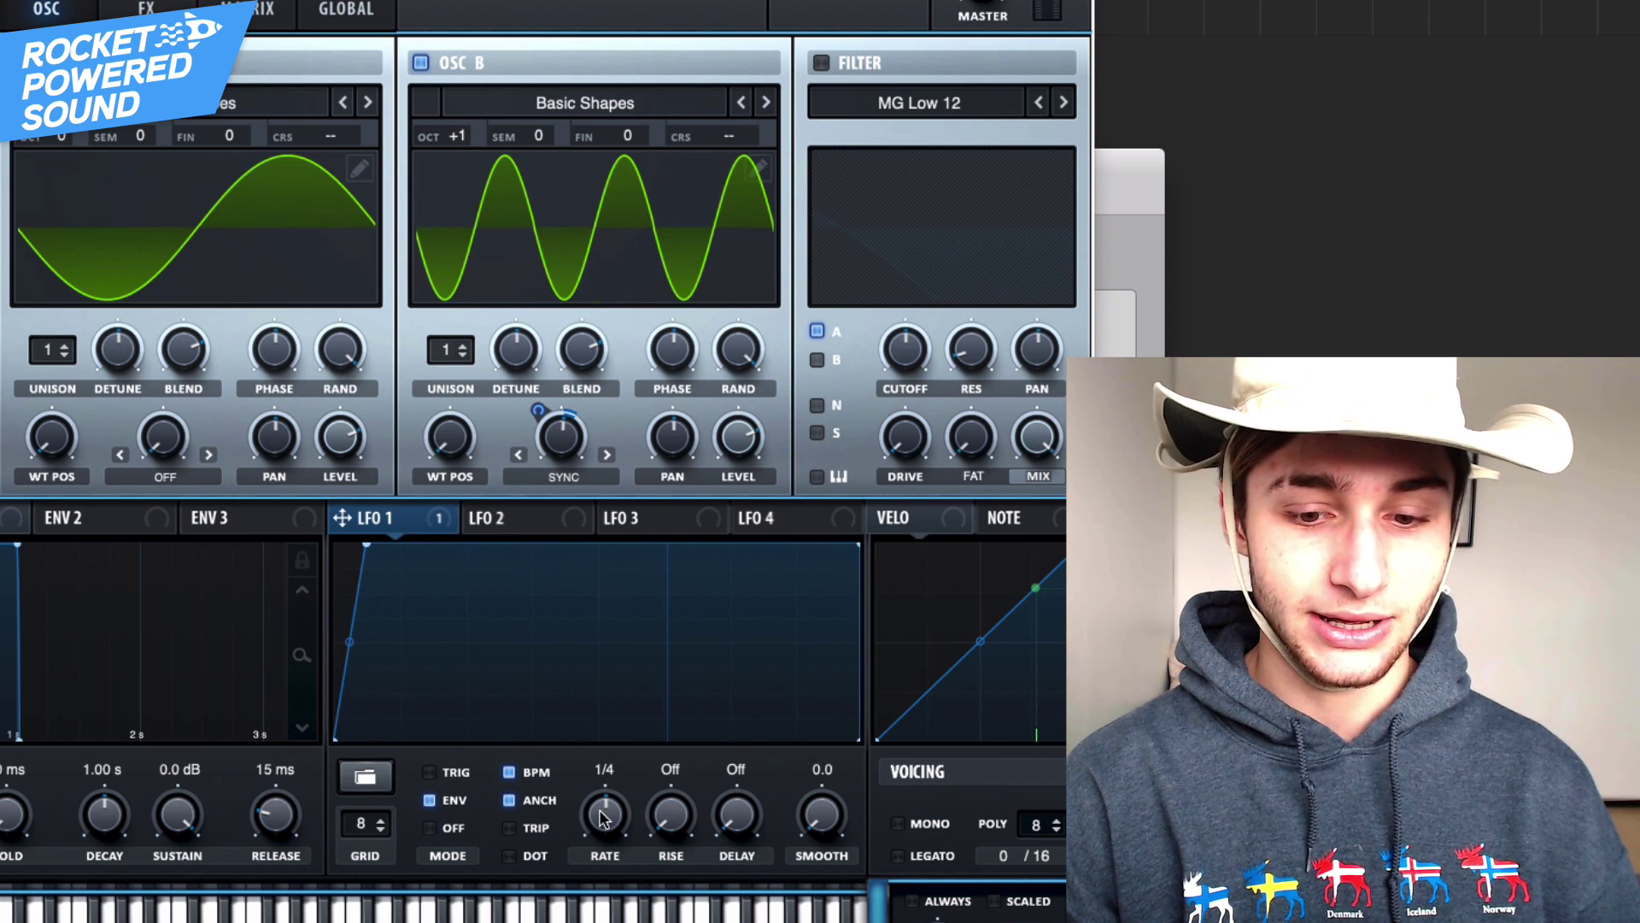
drag(366, 621, 359, 639)
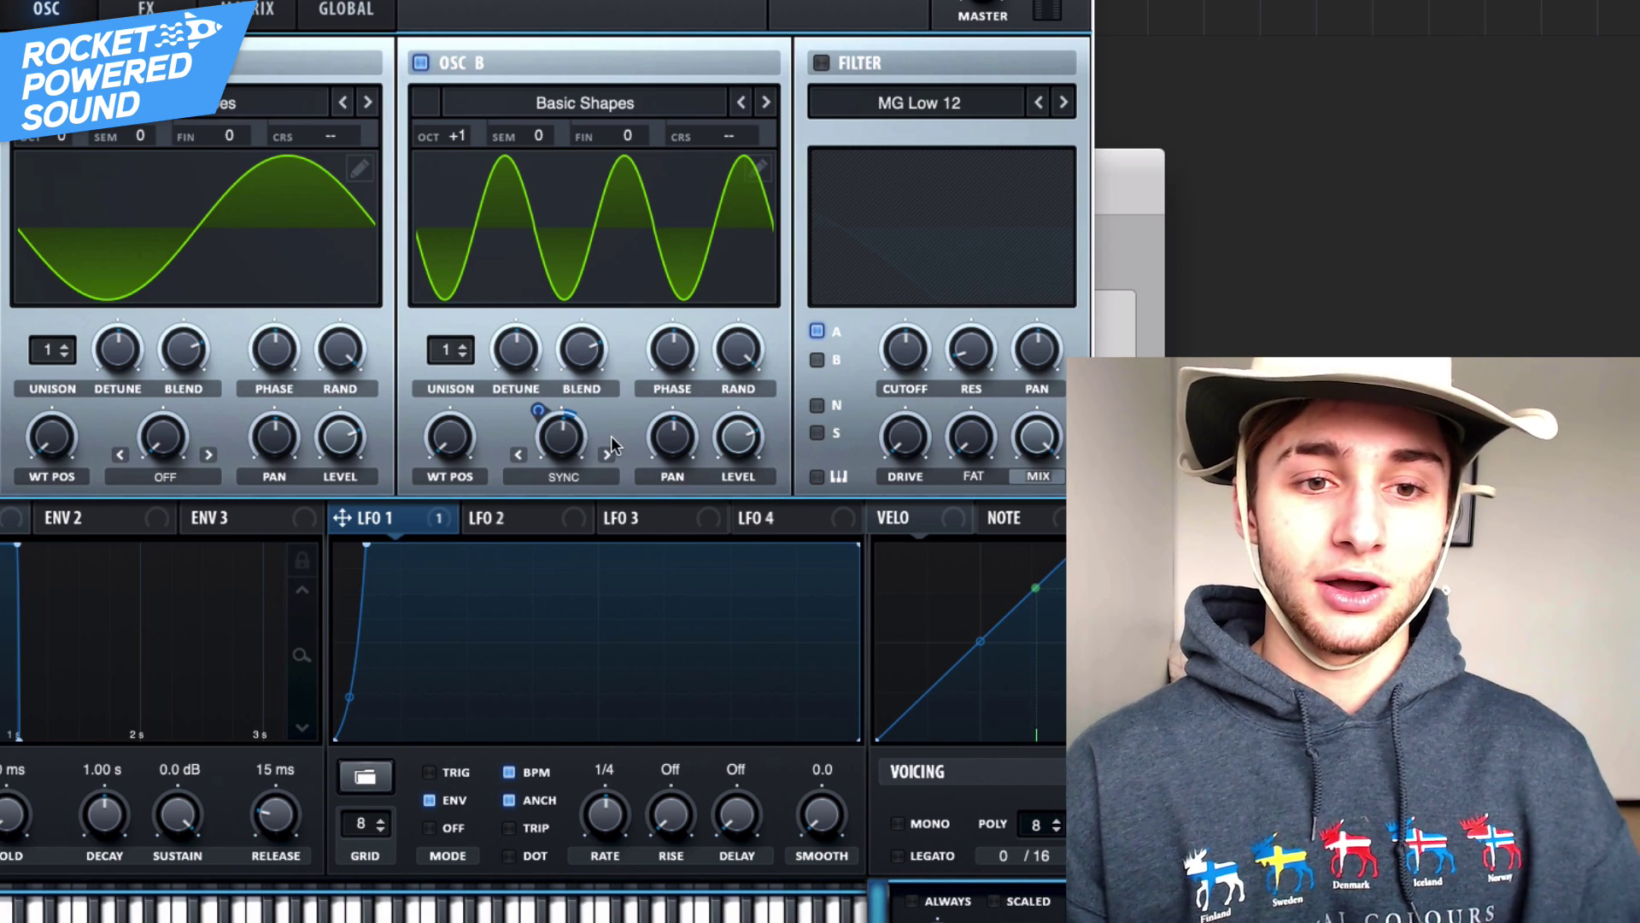
mouse_move(568, 430)
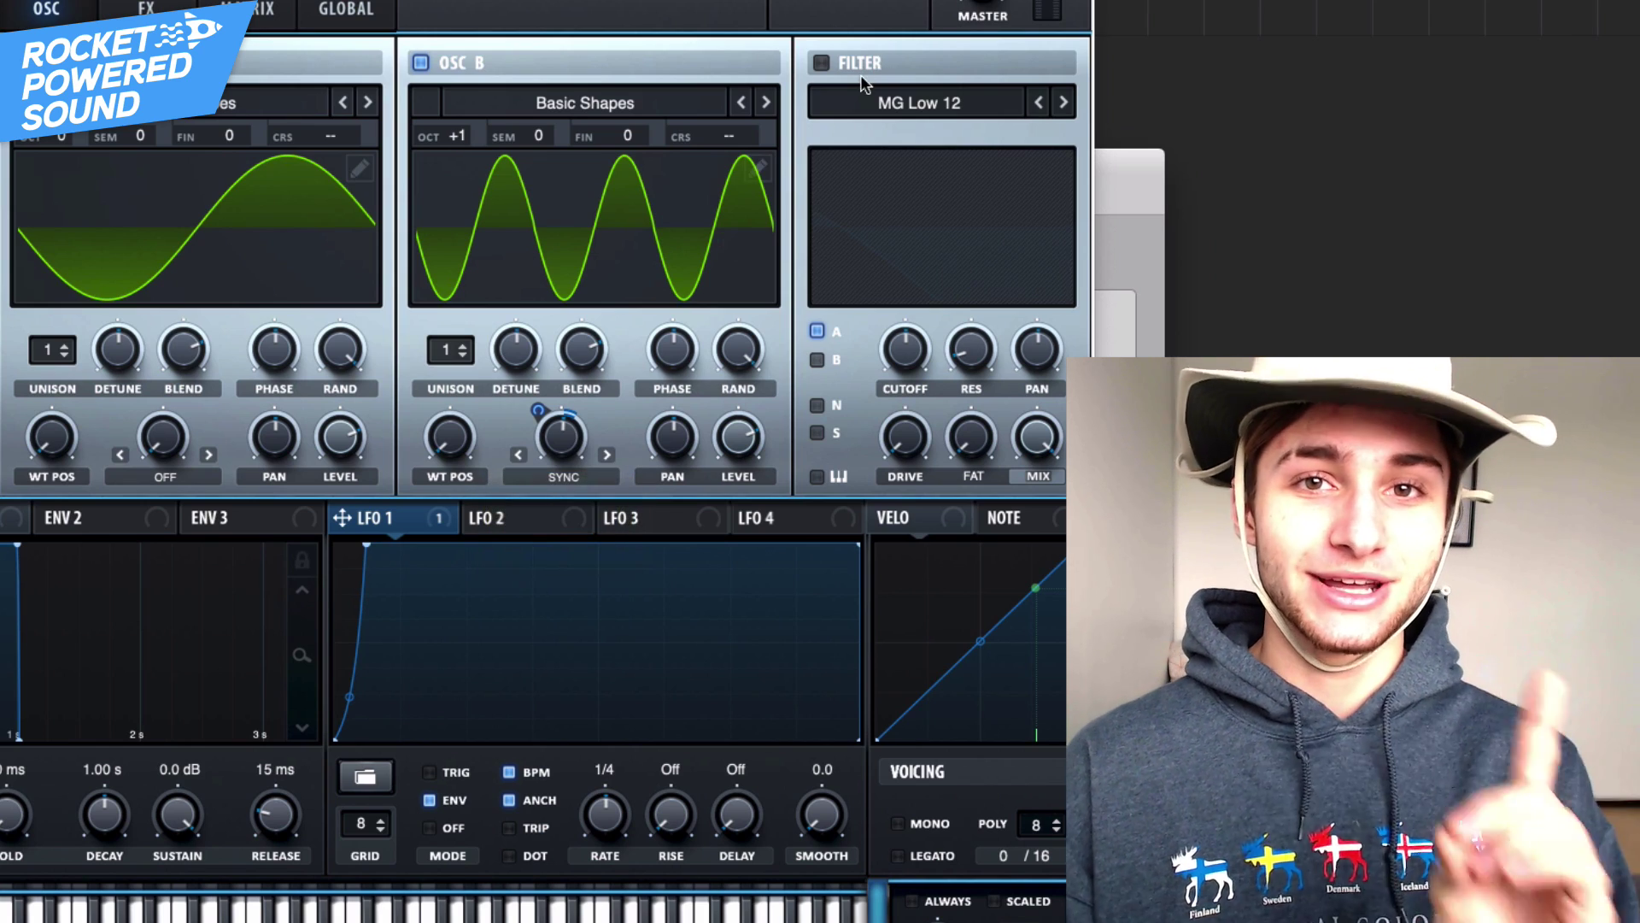
Step: Enable the MG Low 12 filter and route oscillator B through it along with oscillator A
click(821, 63)
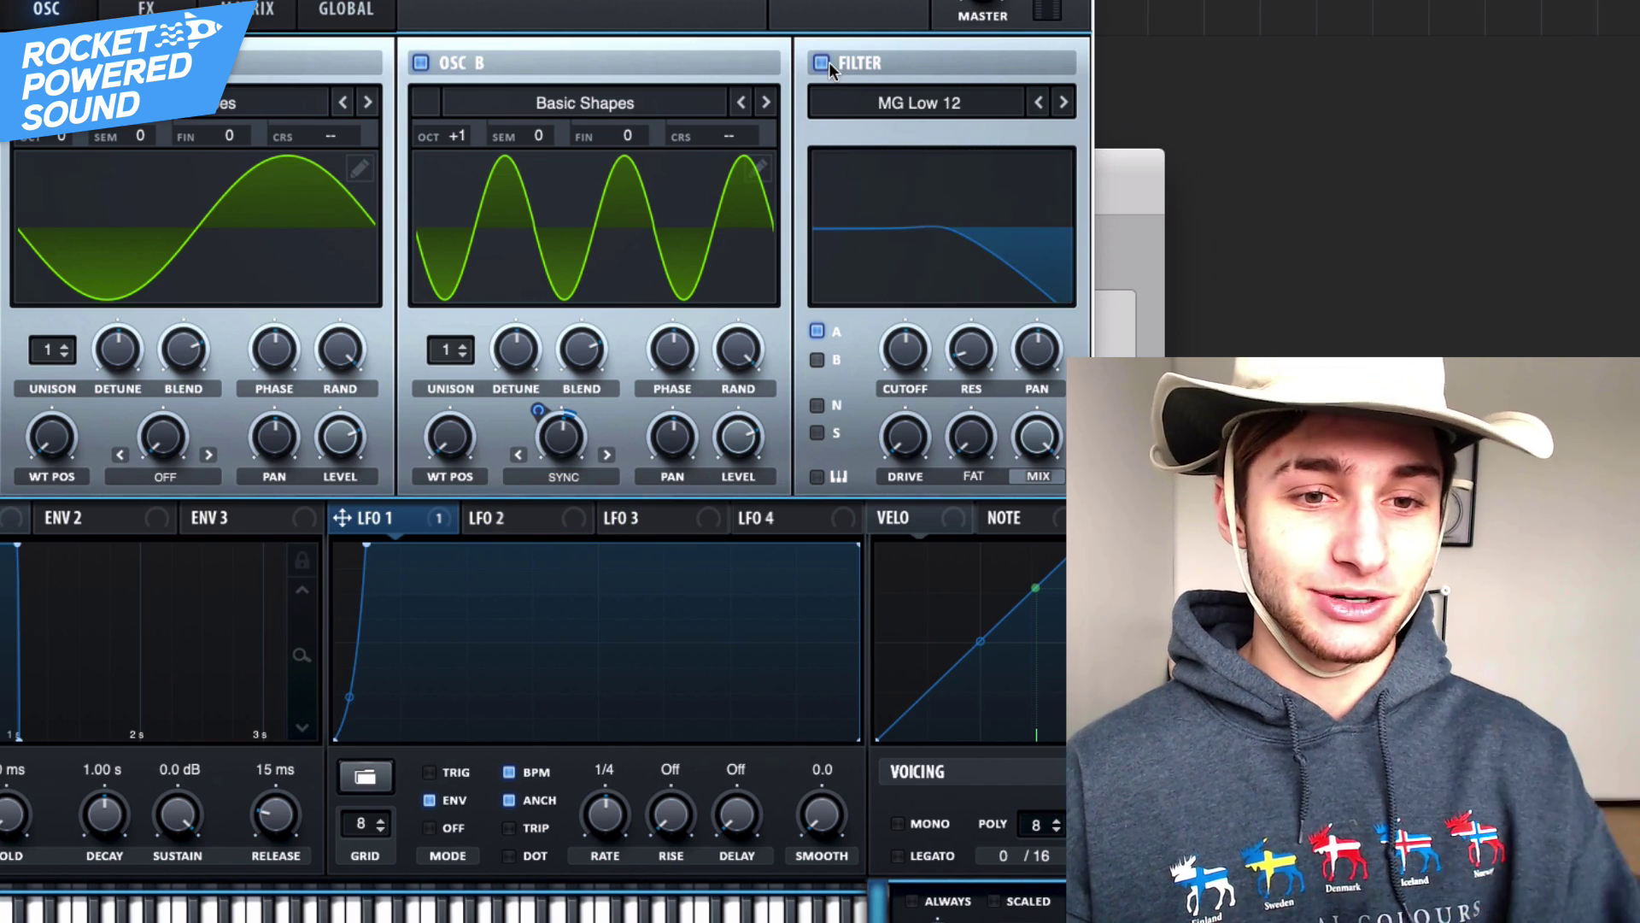
click(829, 62)
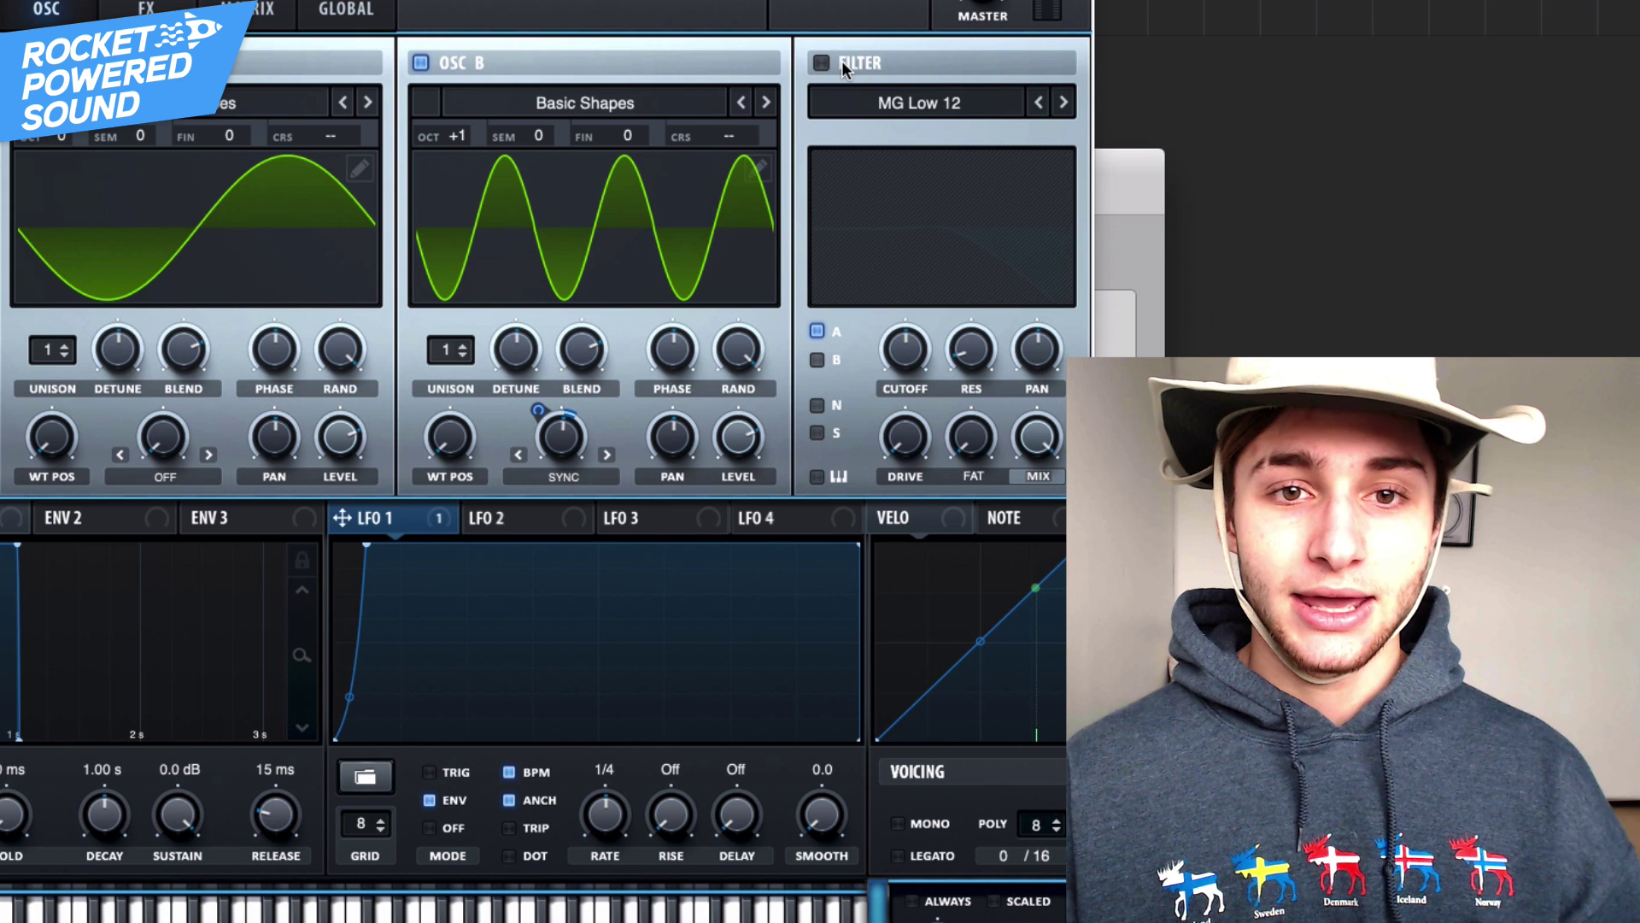
click(843, 61)
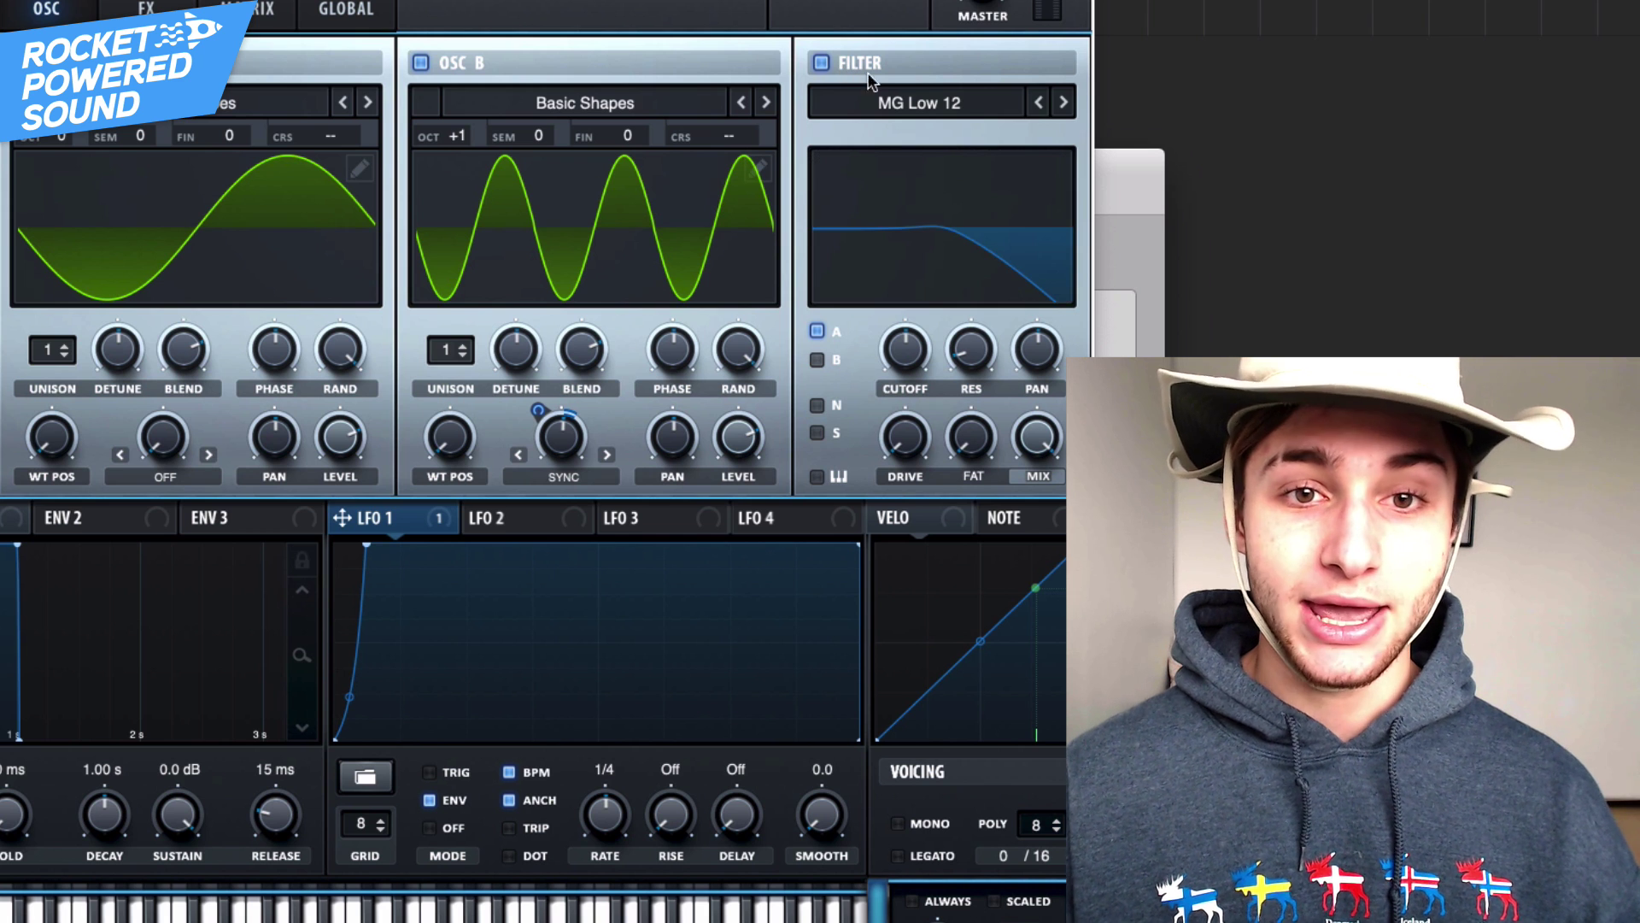
click(827, 359)
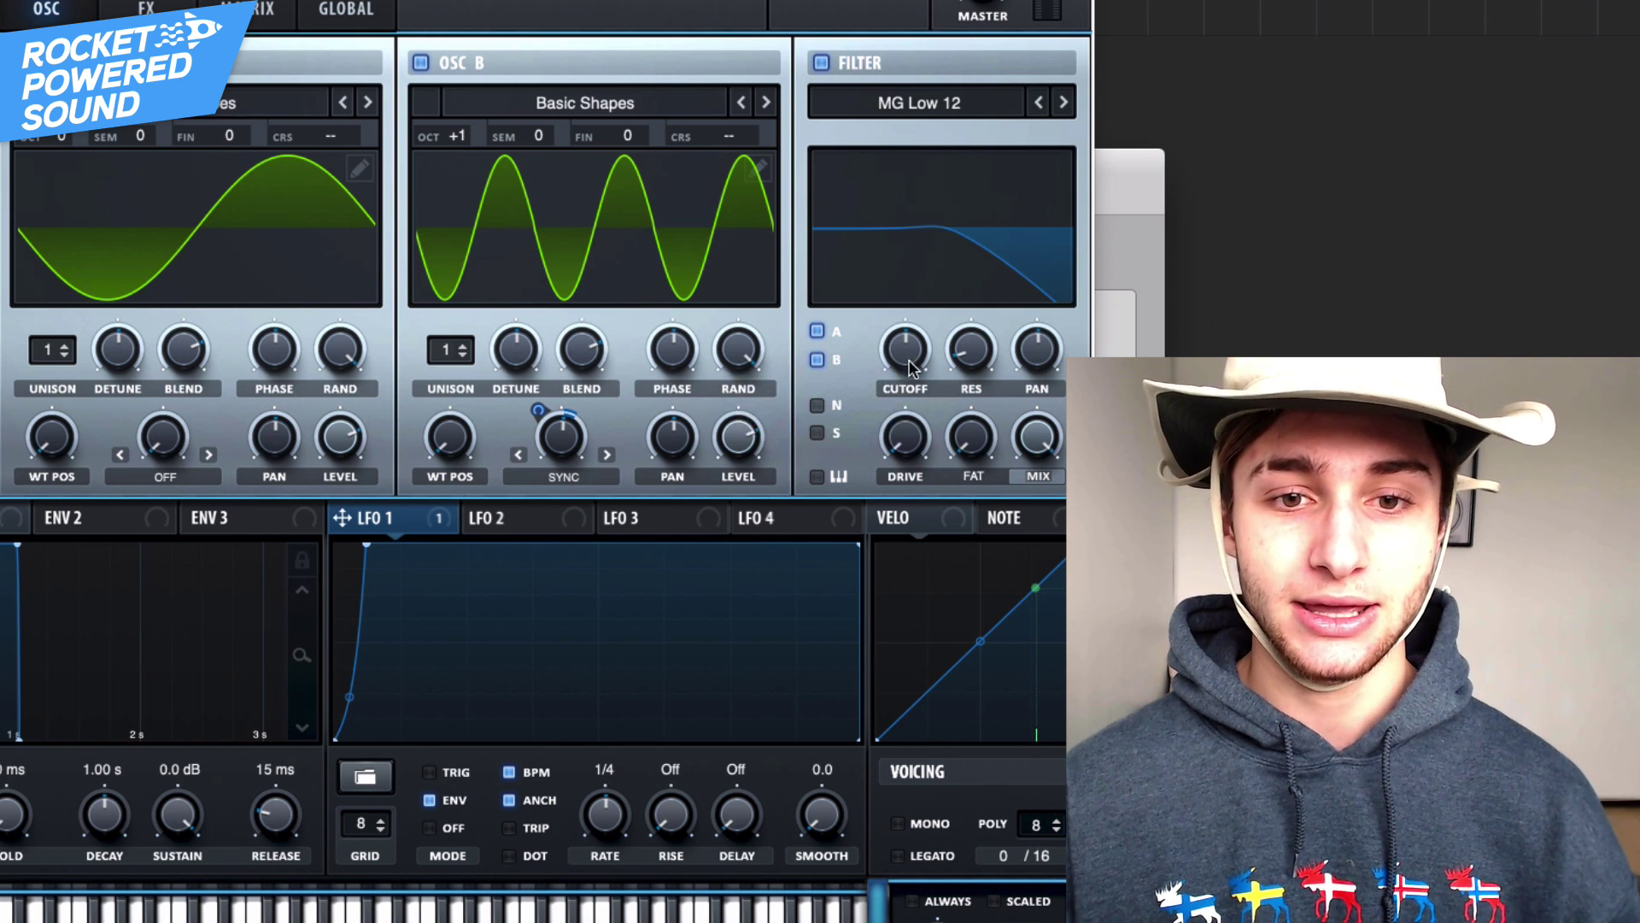
Step: Lower the filter cutoff to near the bottom of its range and assign LFO 1 to modulate it
mouse_move(915, 351)
drag(916, 351, 915, 401)
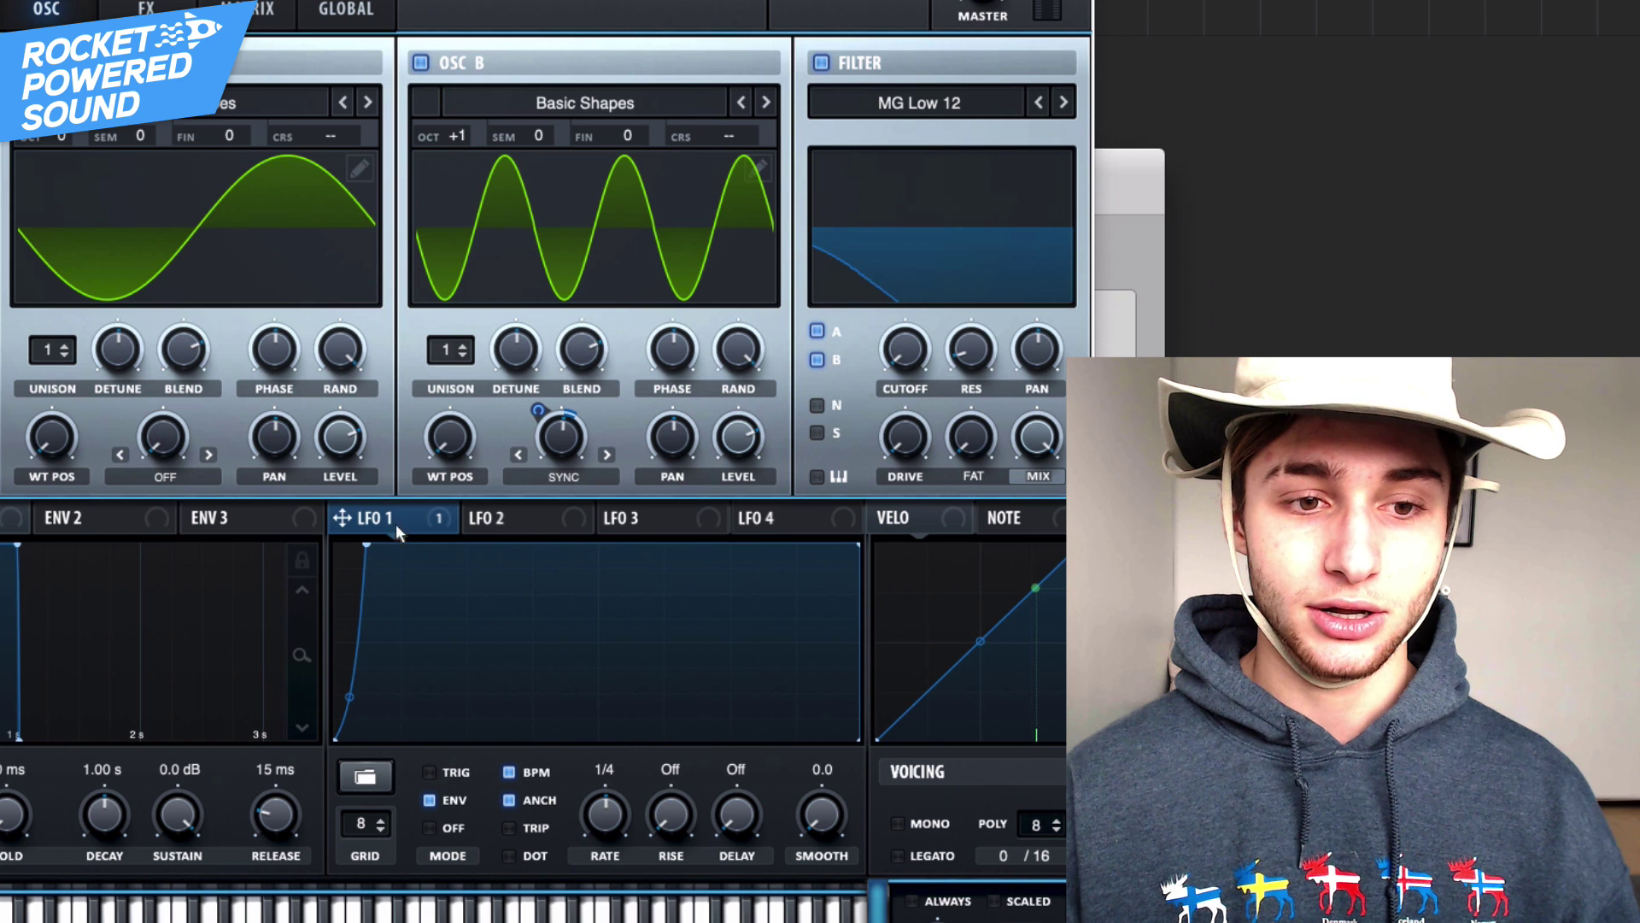
drag(342, 517, 908, 352)
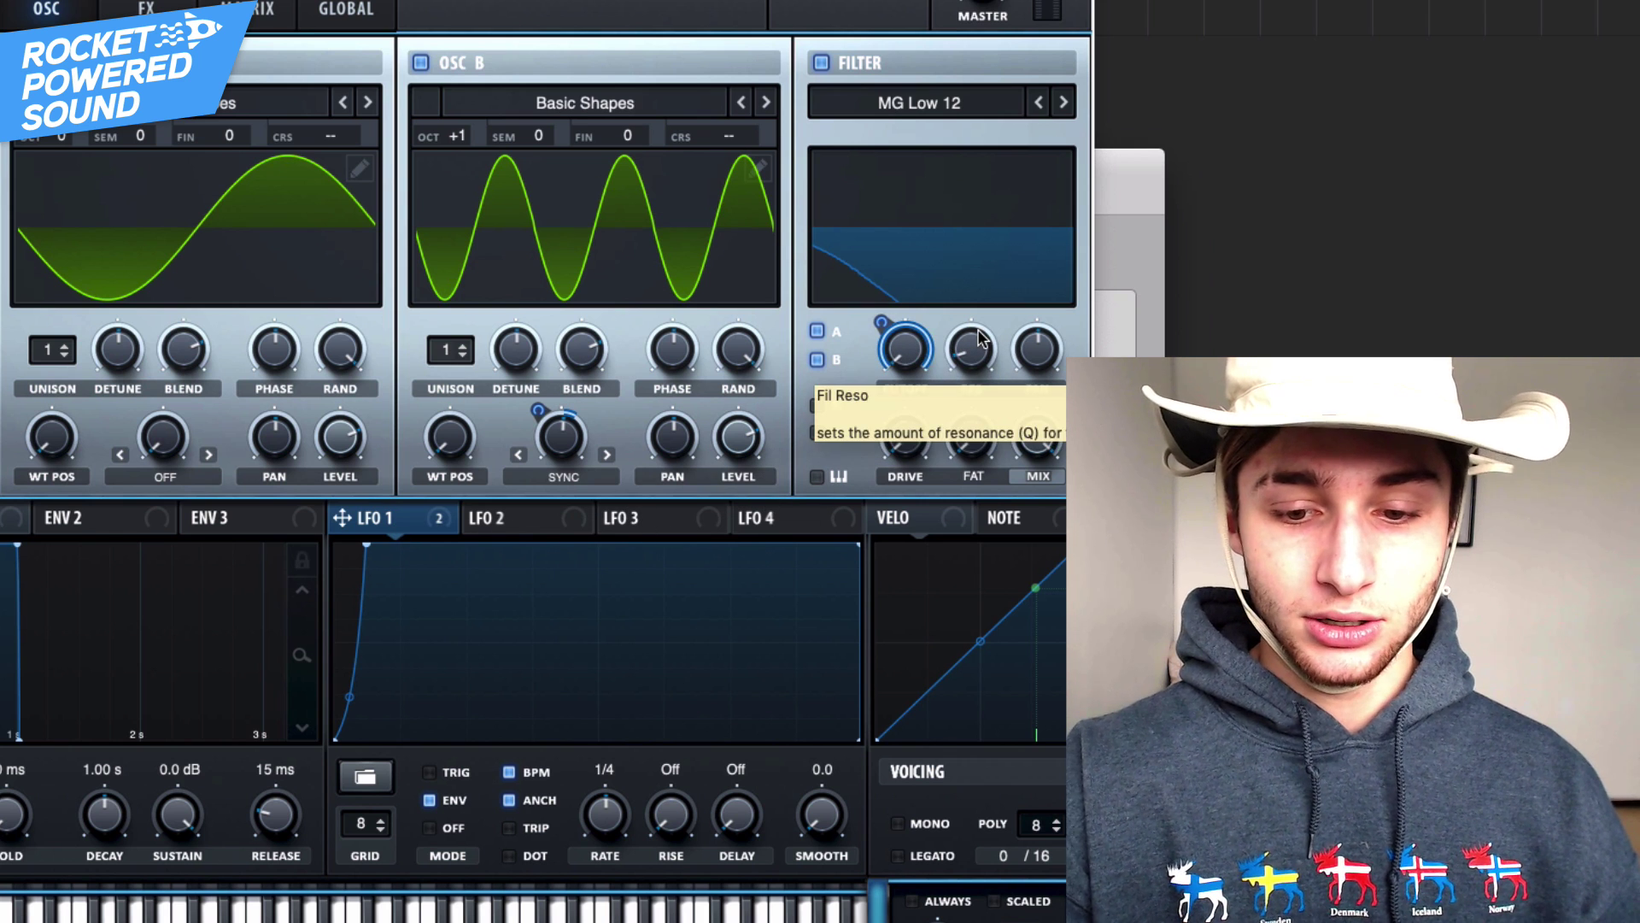
Step: Adjust the filter's resonance slightly and turn its drive up to maximum
drag(981, 337, 979, 346)
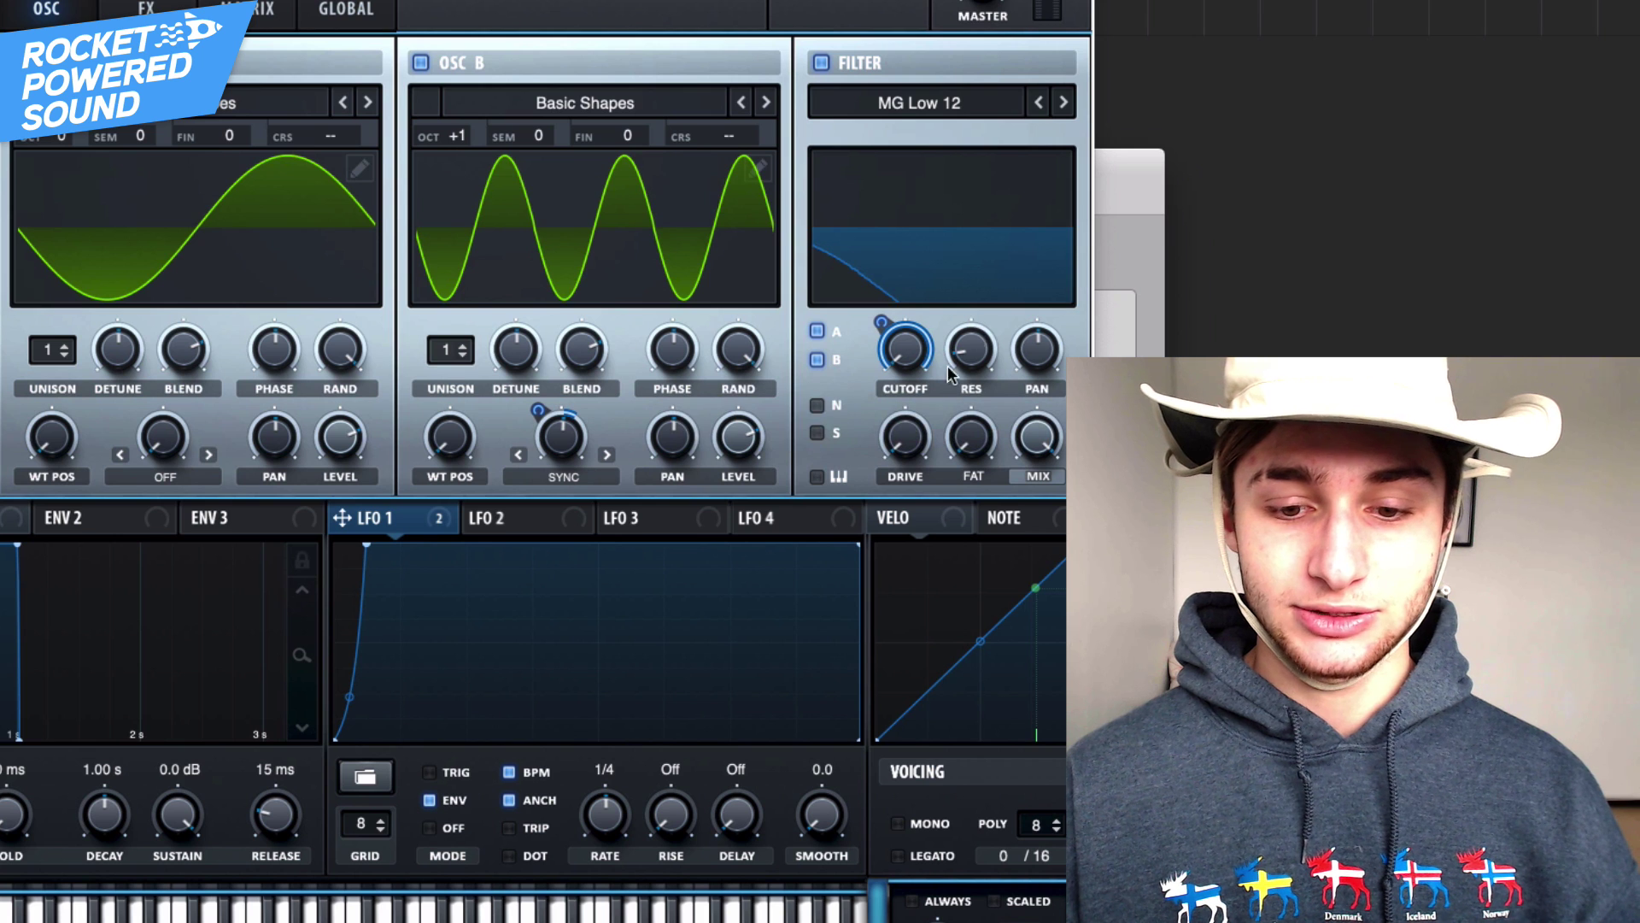
drag(904, 436, 908, 359)
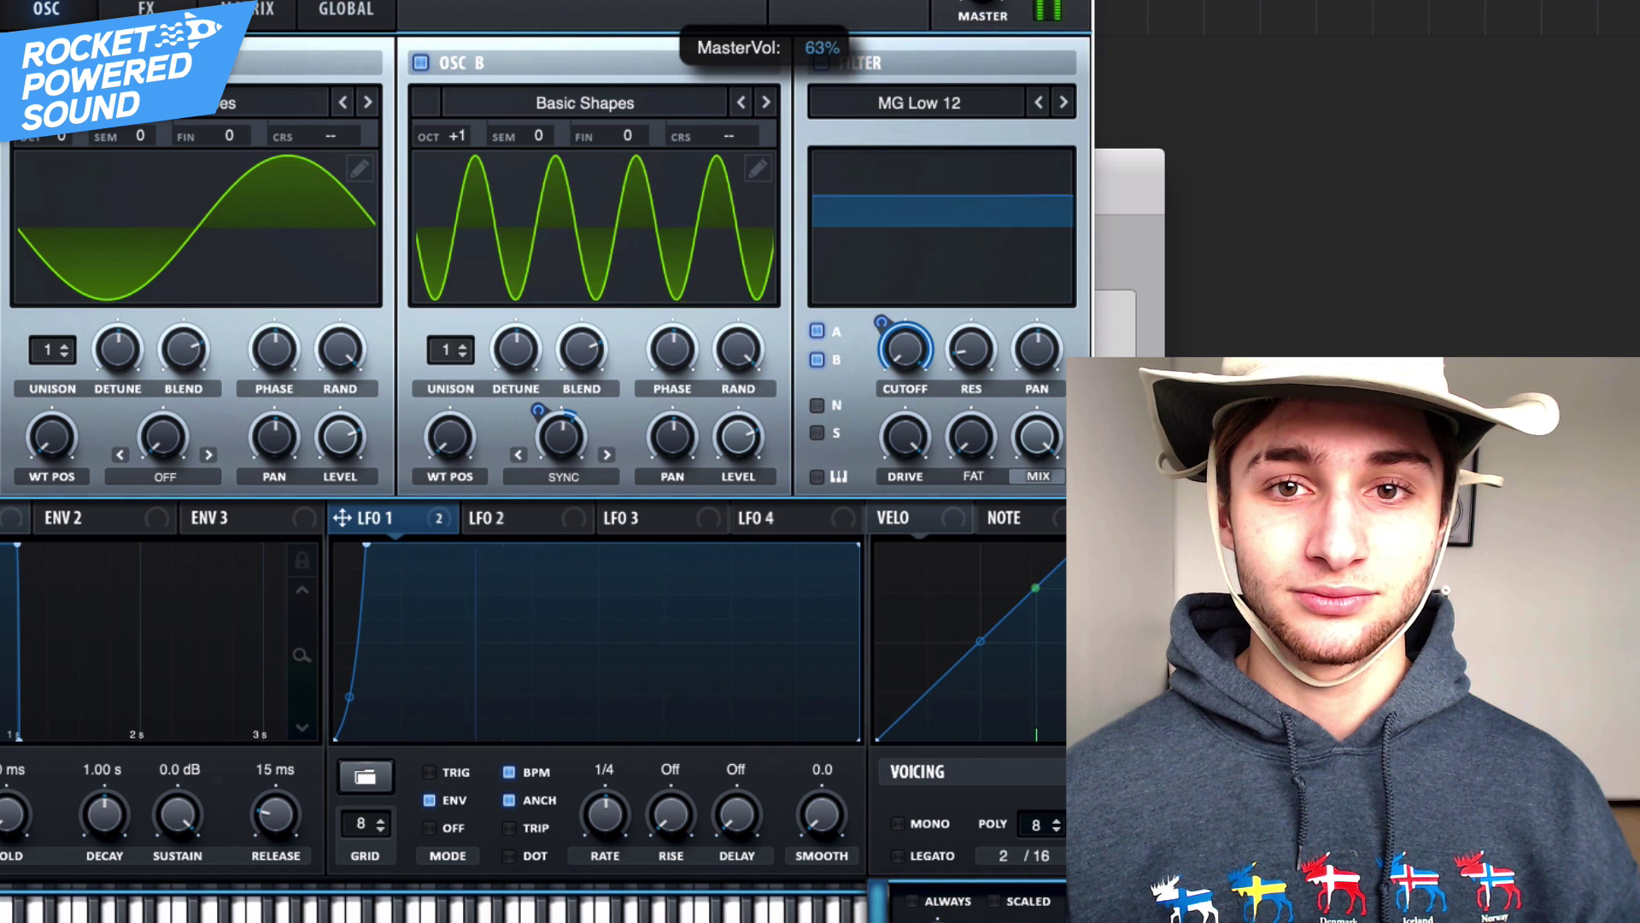
Step: Bring up the Musical Typing keyboard, return to the synth and turn down the phase randomness of both oscillators
click(1145, 216)
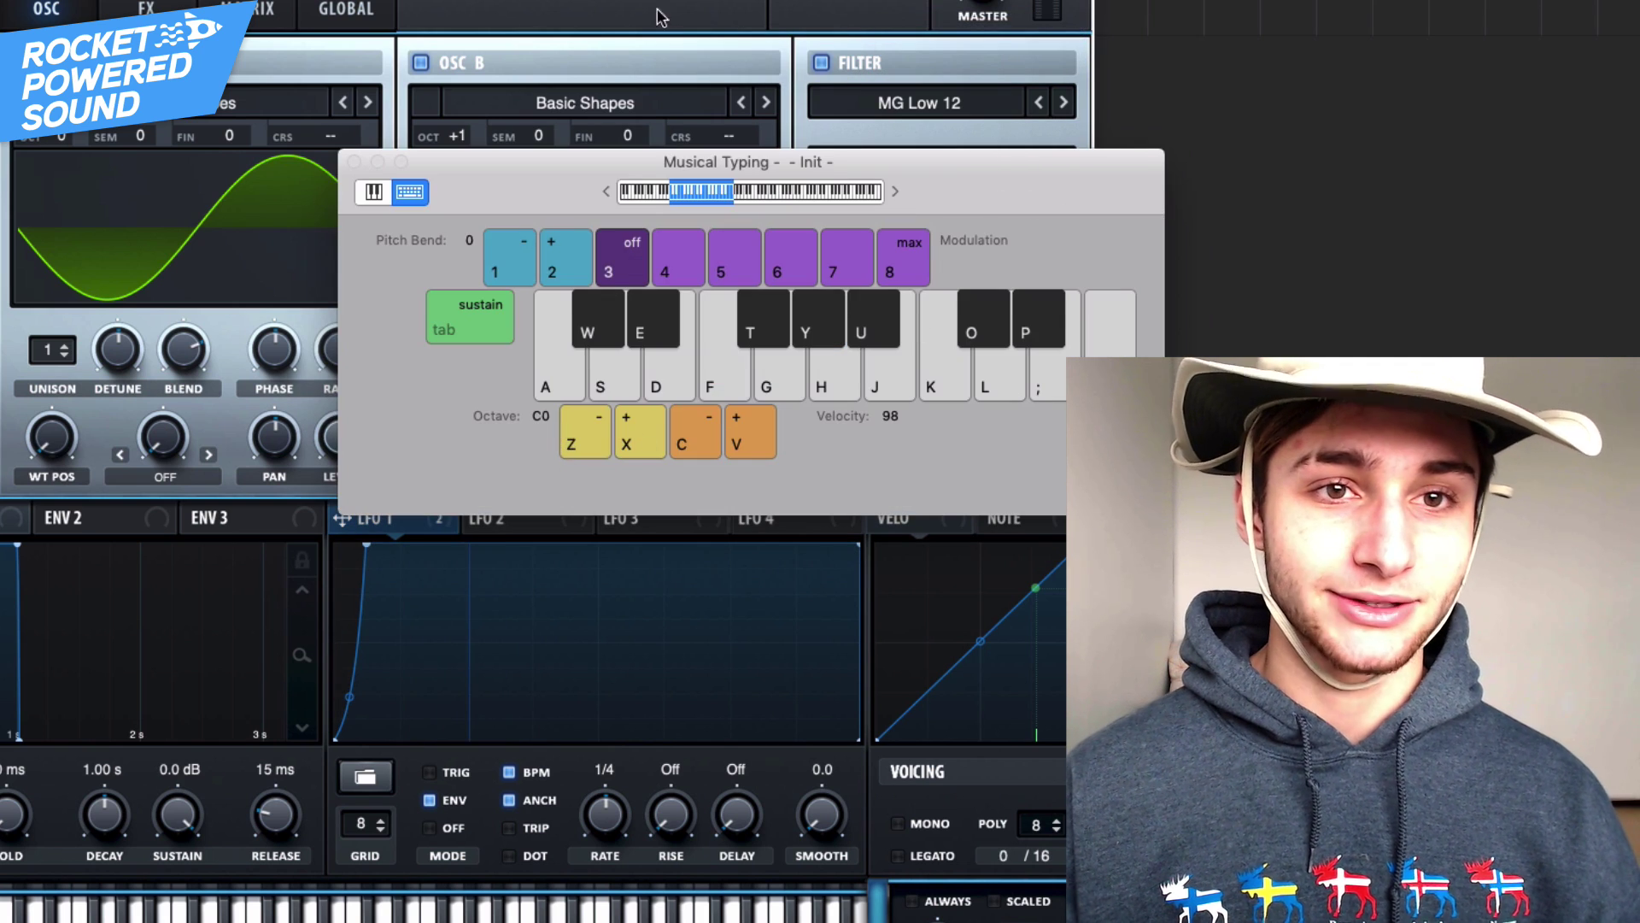
click(855, 17)
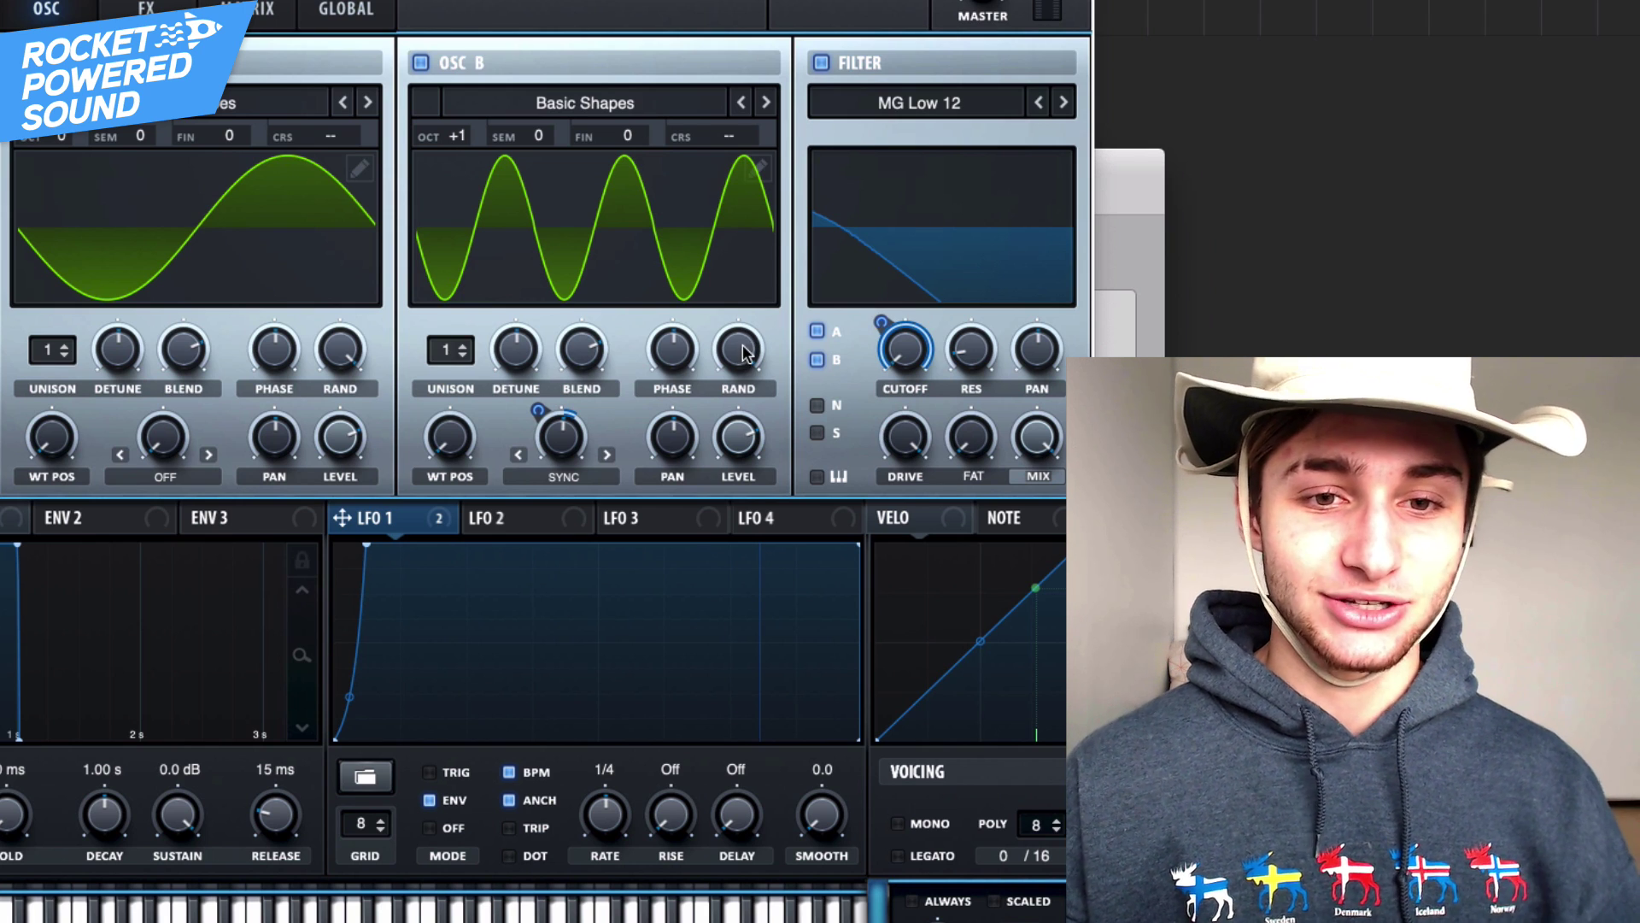
mouse_move(747, 351)
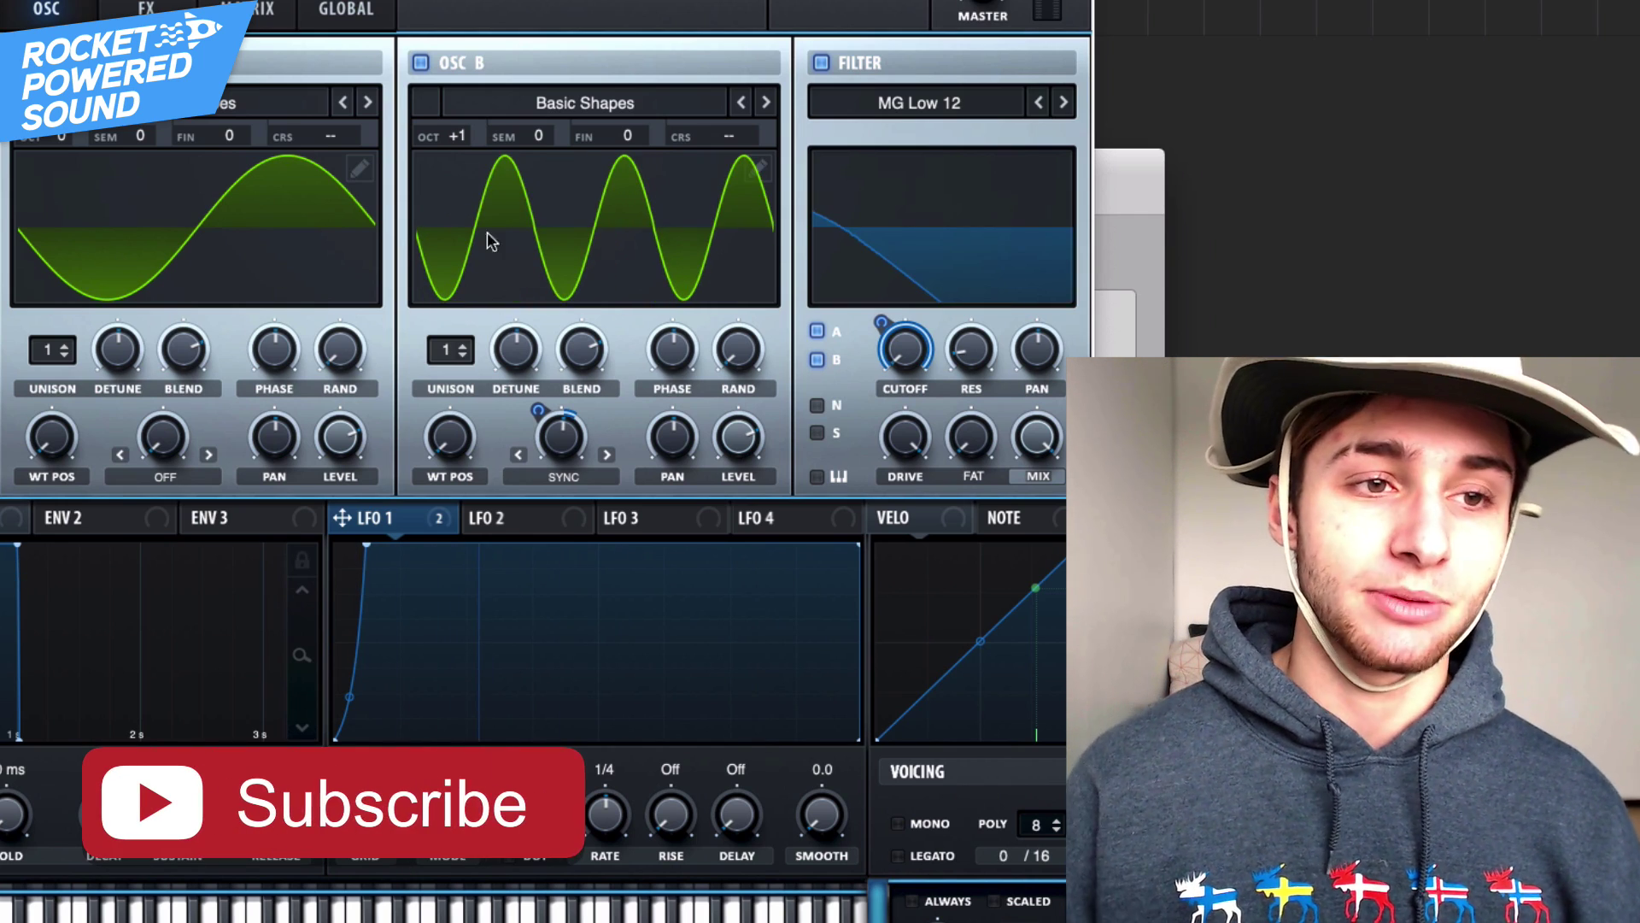
Step: Enable the Filter effect and move it to the top of the effects chain
click(171, 7)
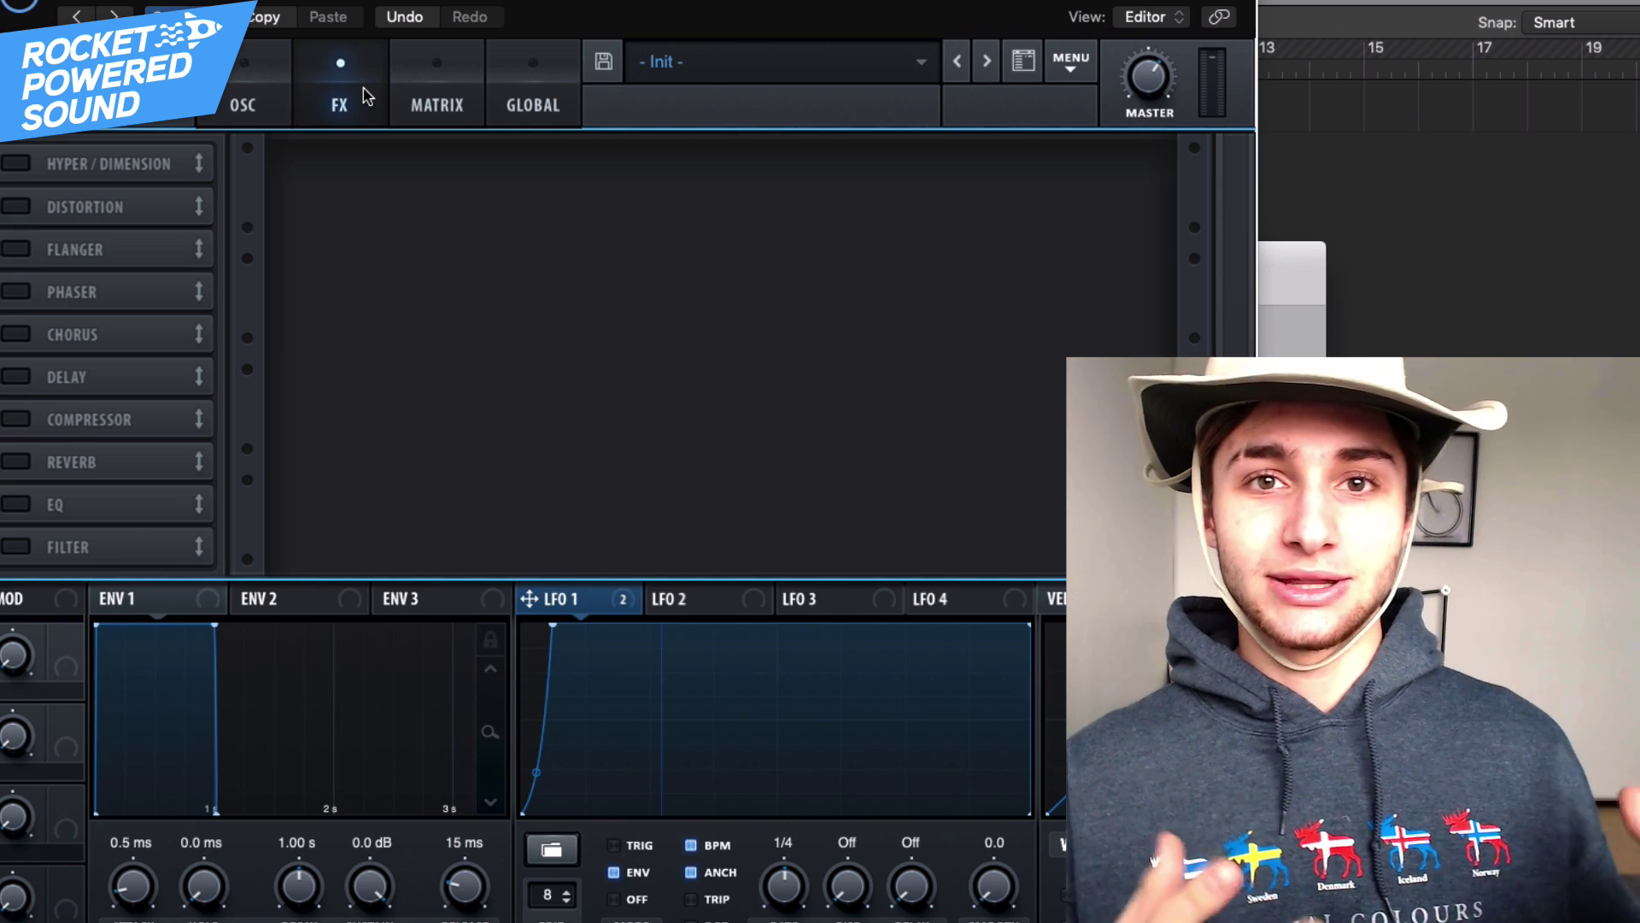
click(229, 88)
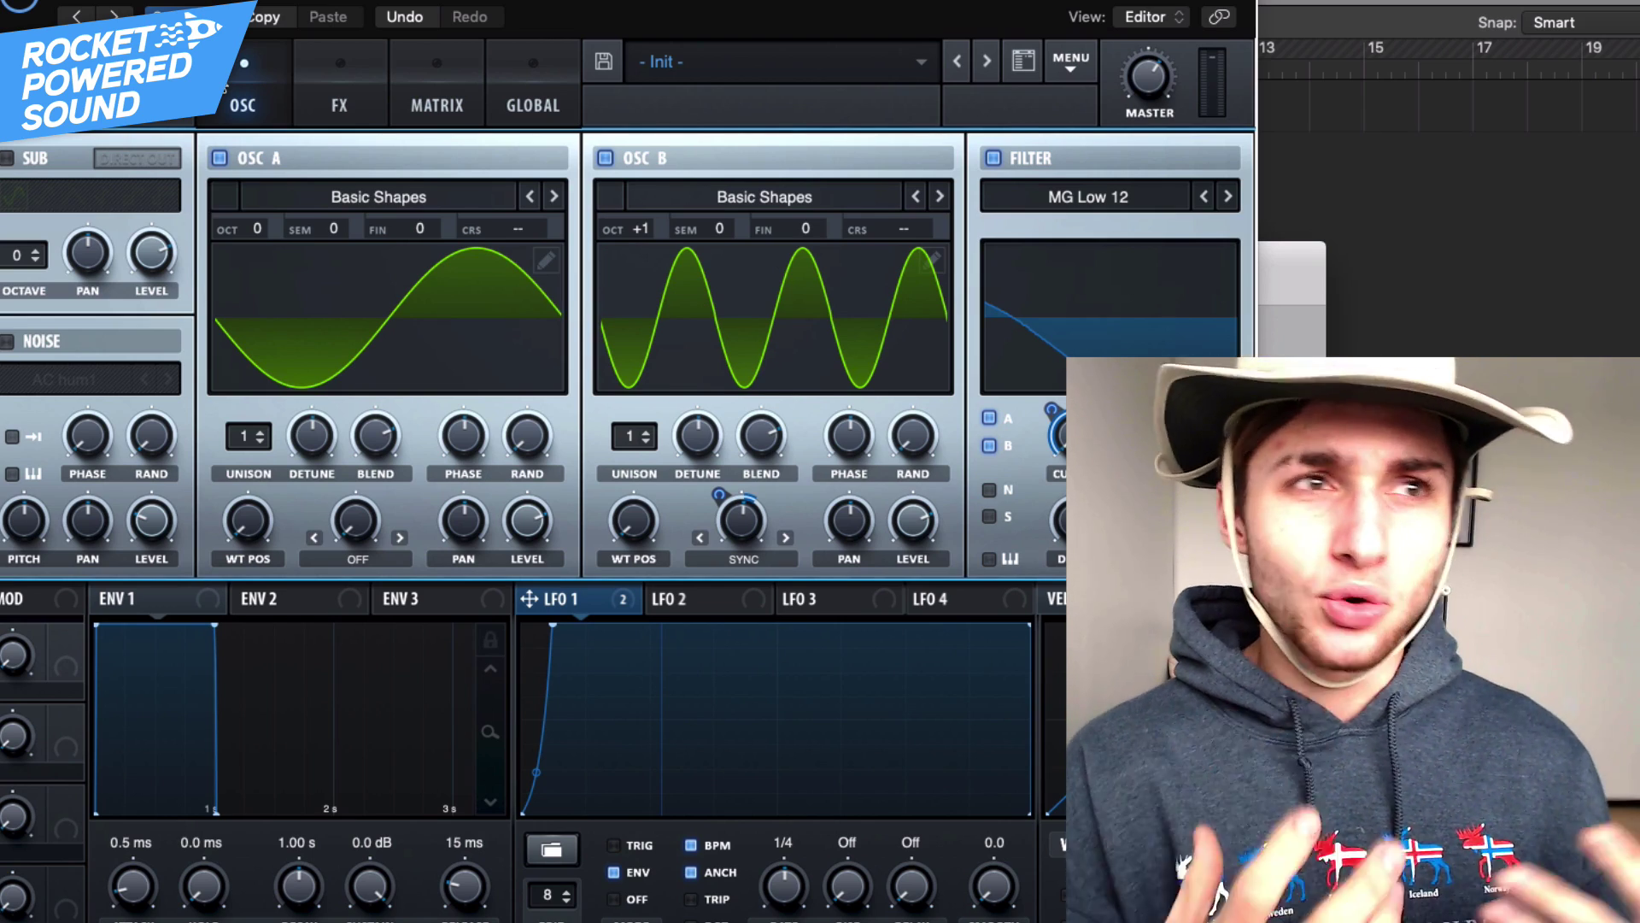
click(340, 108)
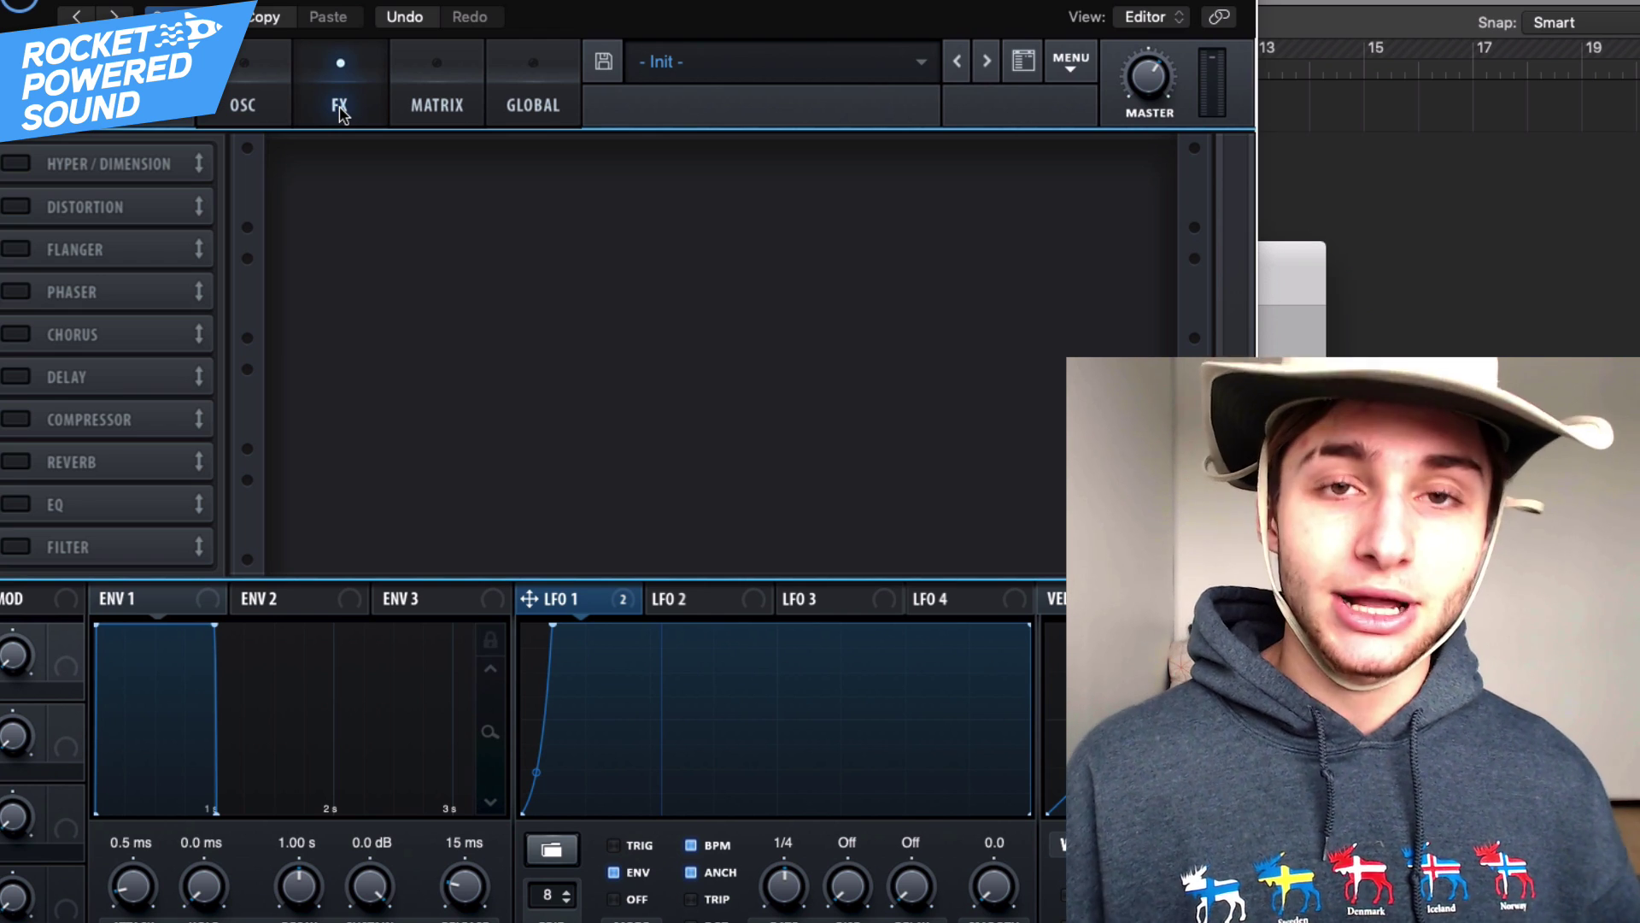
click(22, 208)
click(23, 209)
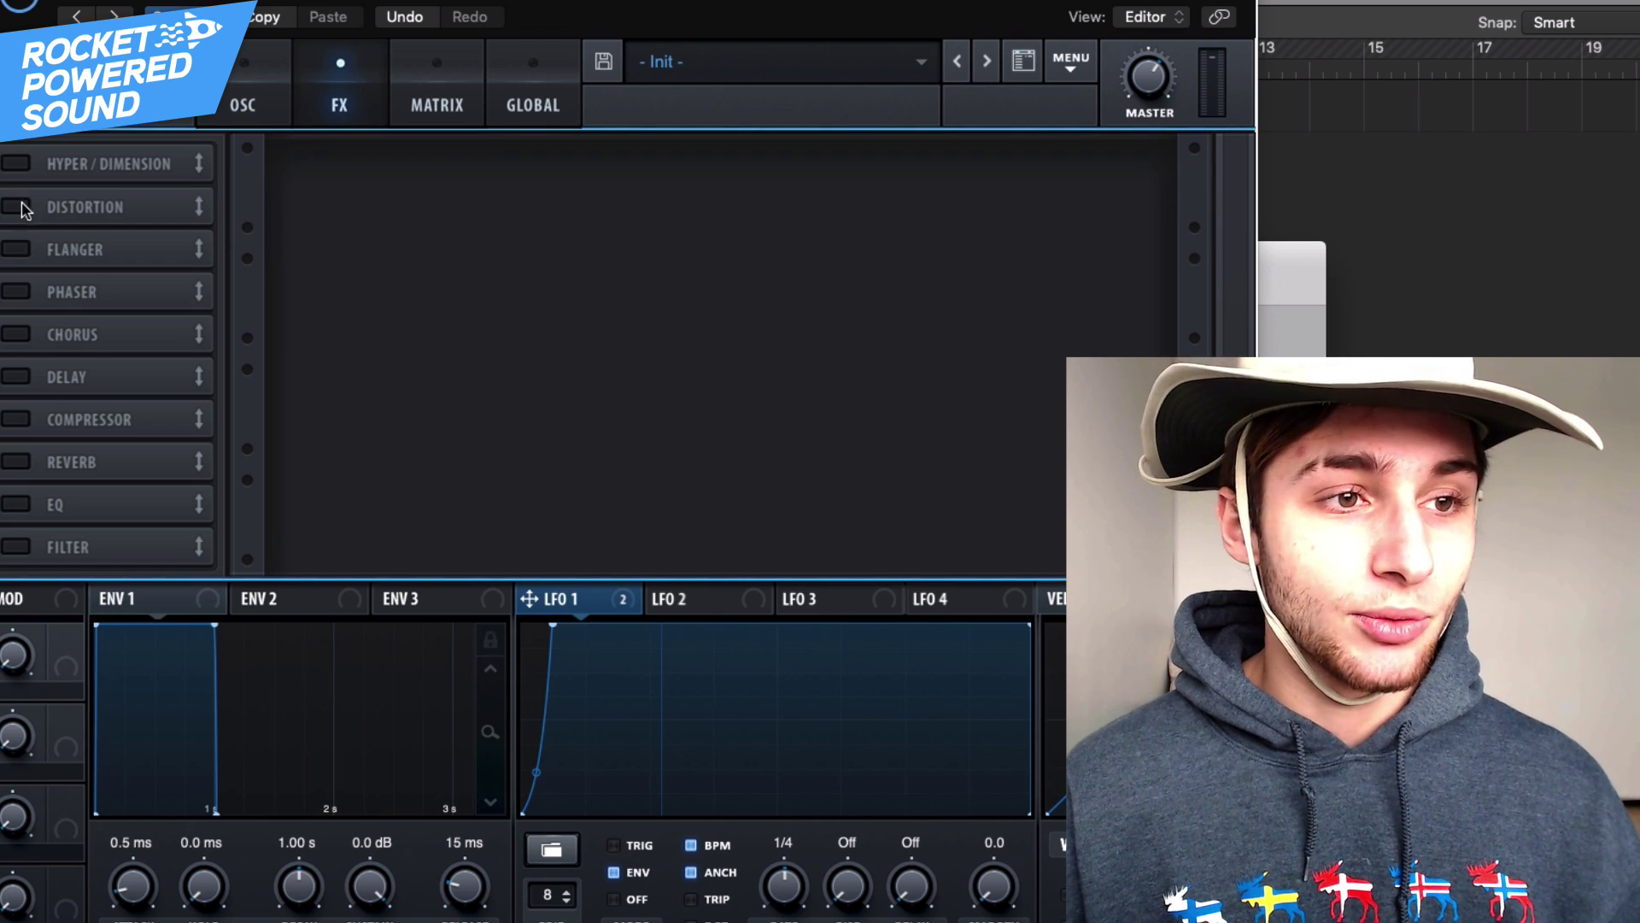
click(15, 543)
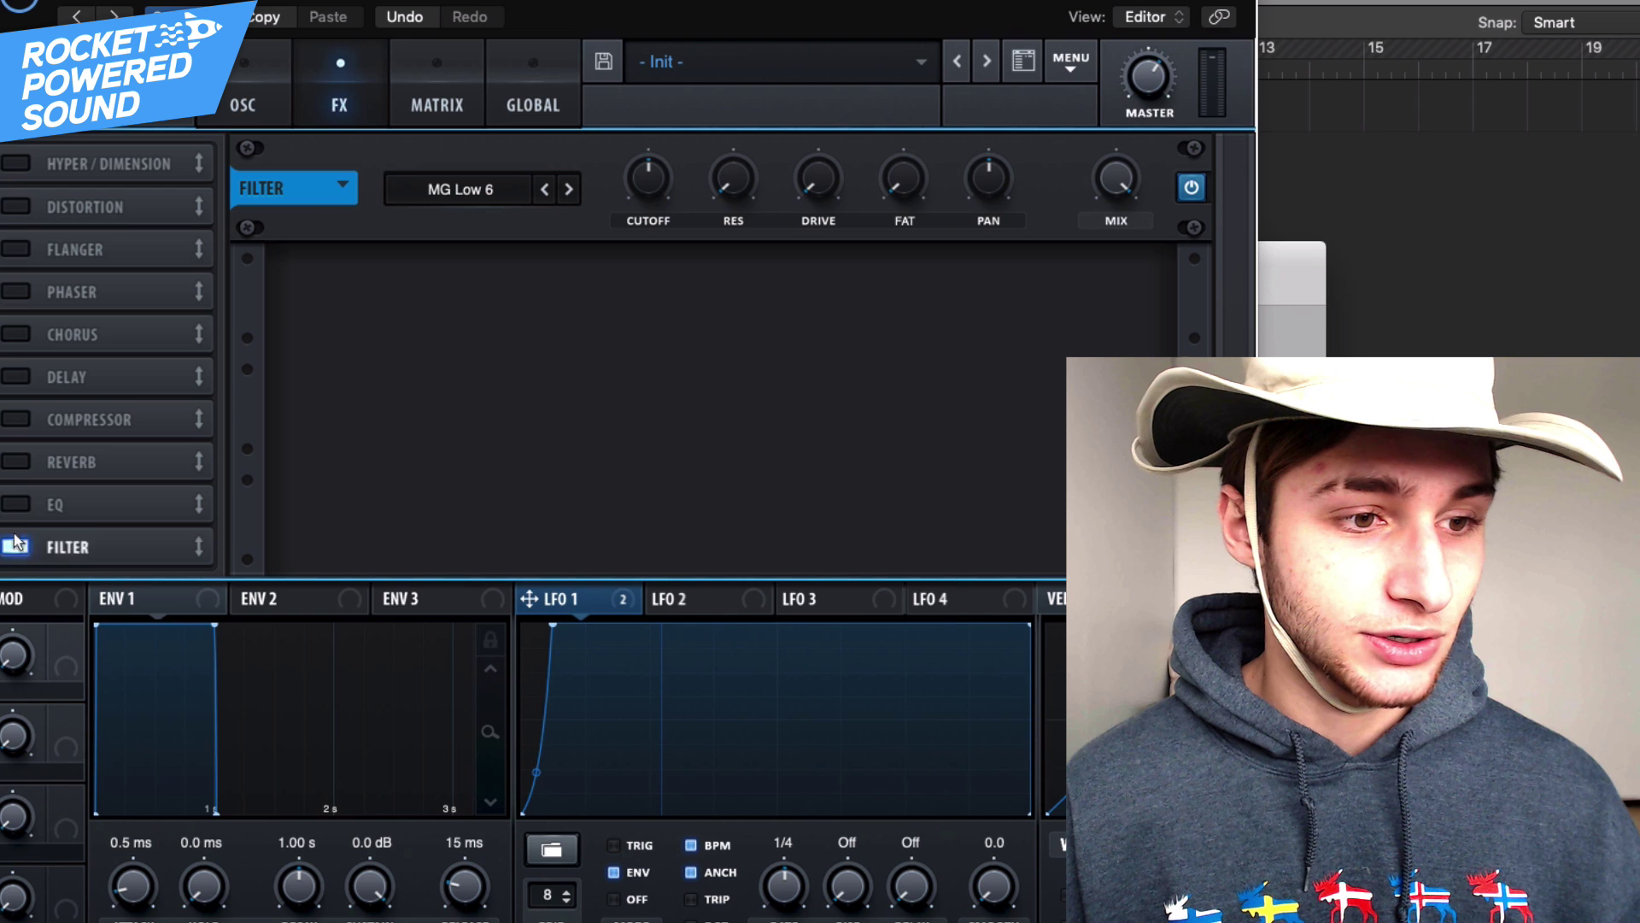
drag(15, 543, 17, 163)
Step: Set the Filter effect's type to Combs, lower its cutoff and raise its resonance
click(474, 190)
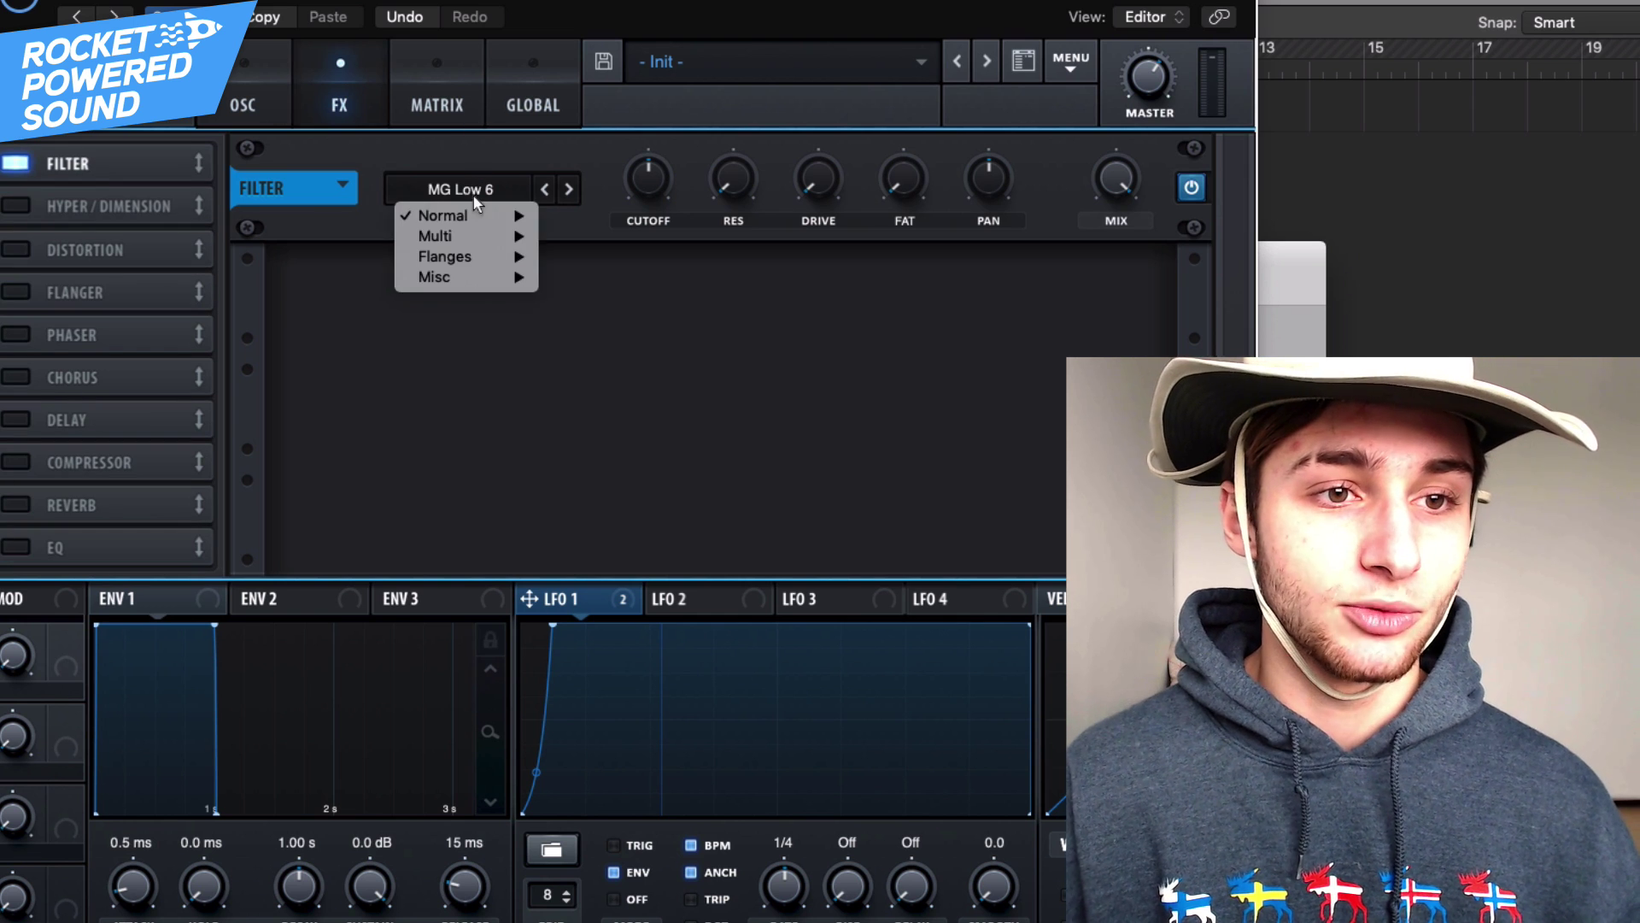
mouse_move(462, 266)
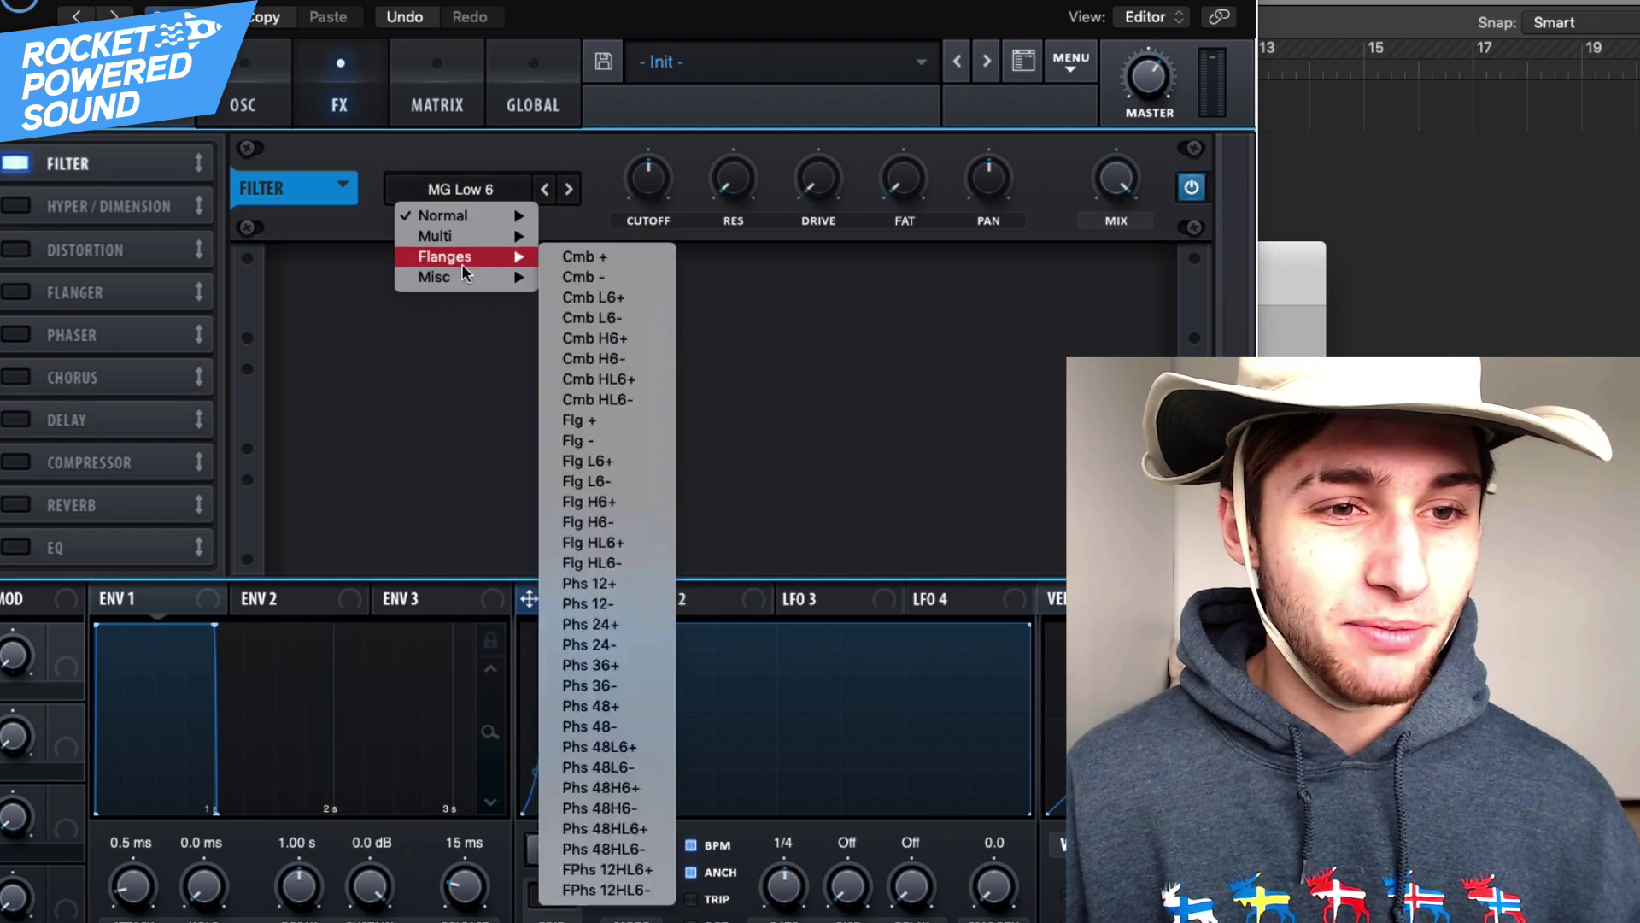
click(611, 461)
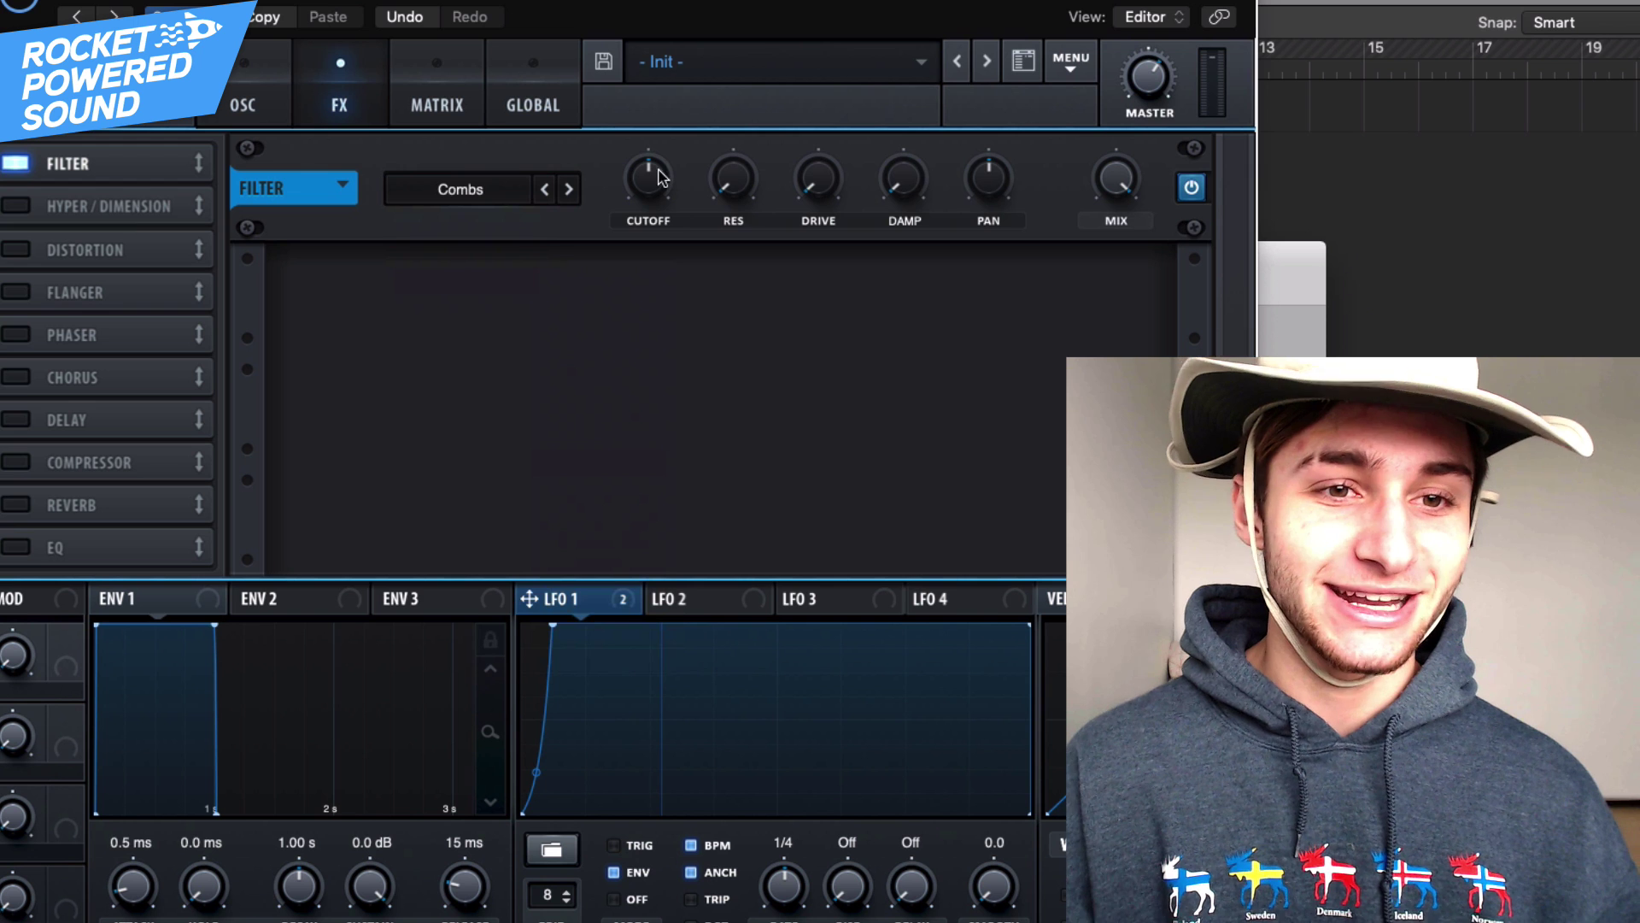
drag(660, 177, 774, 64)
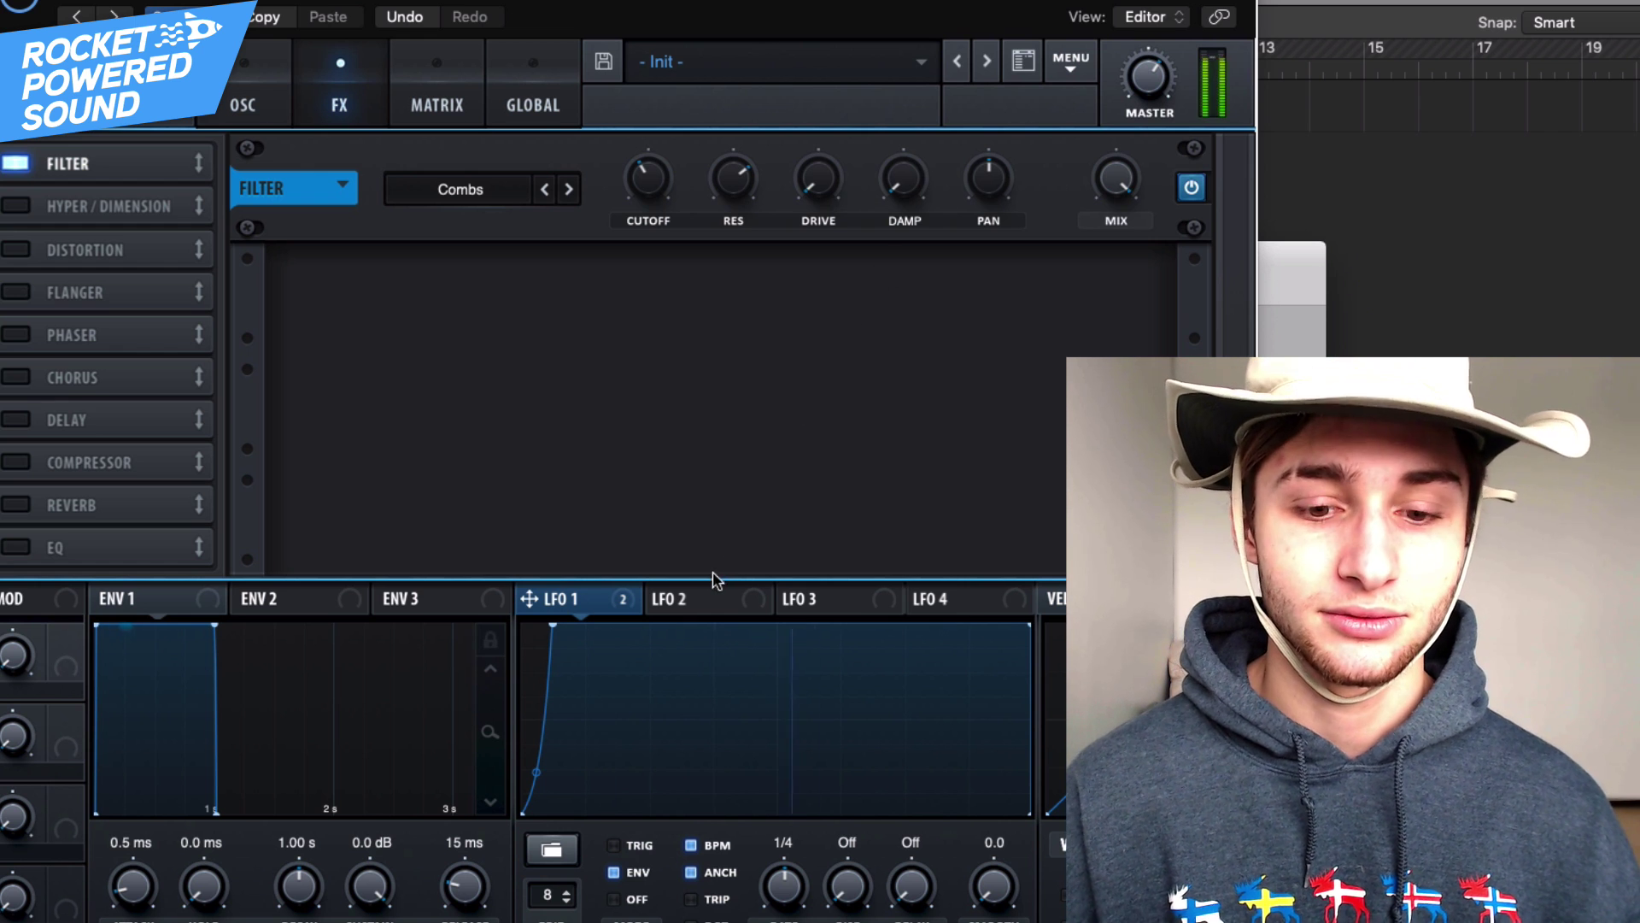
Step: Assign LFO 1 to the Combs filter's cutoff and toggle the effect to compare the sound with and without it
drag(620, 595, 586, 193)
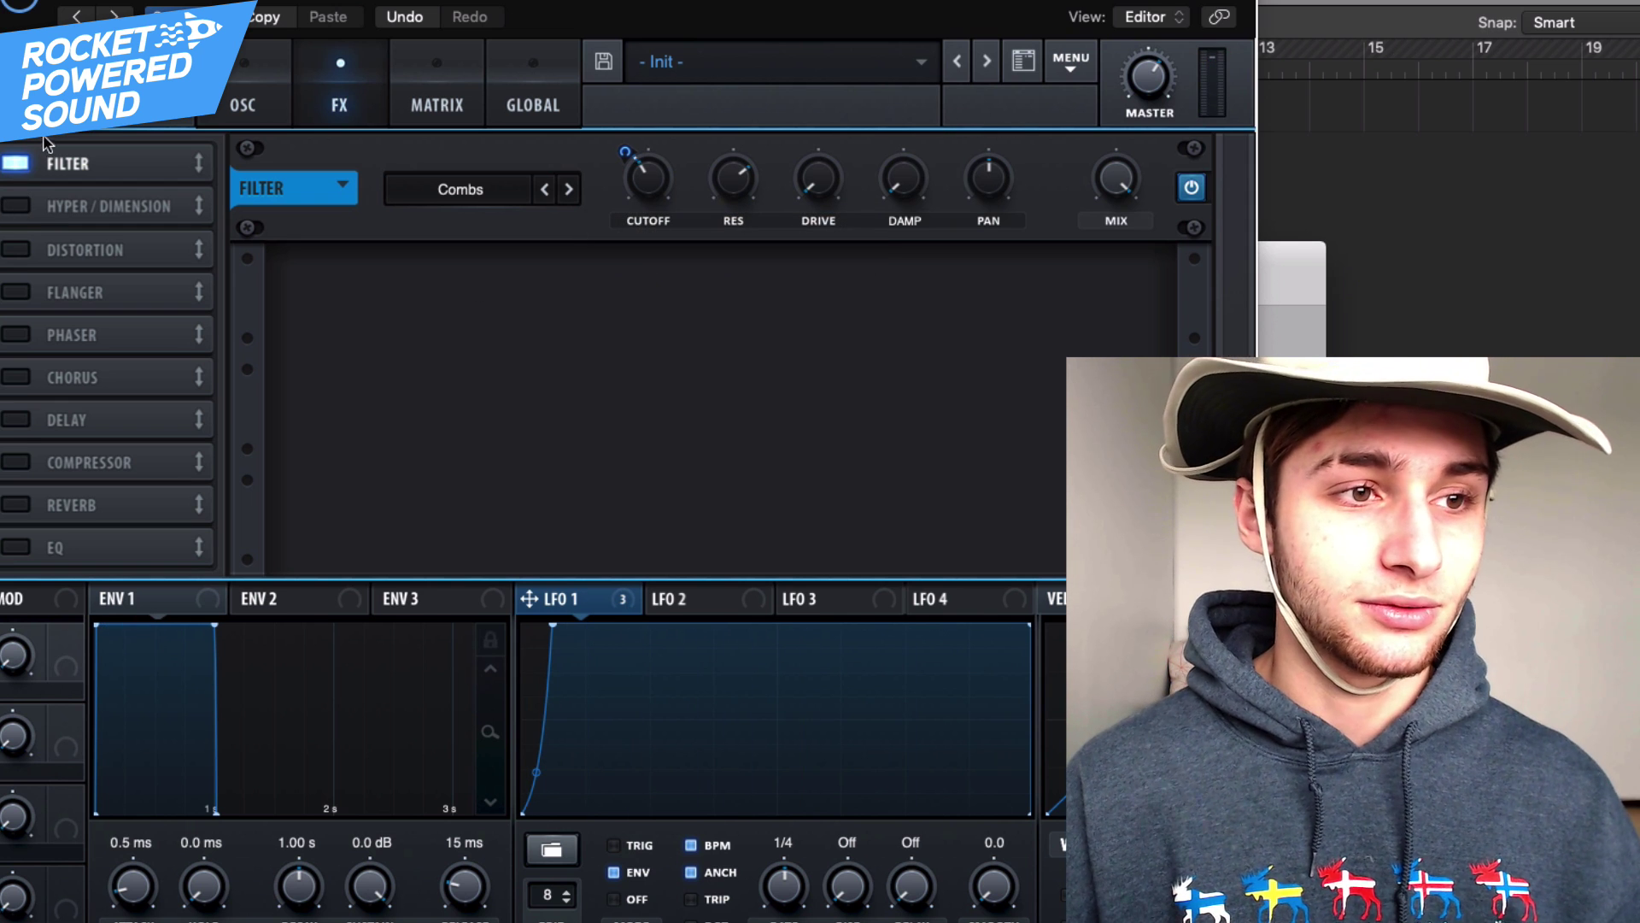
click(24, 164)
click(26, 165)
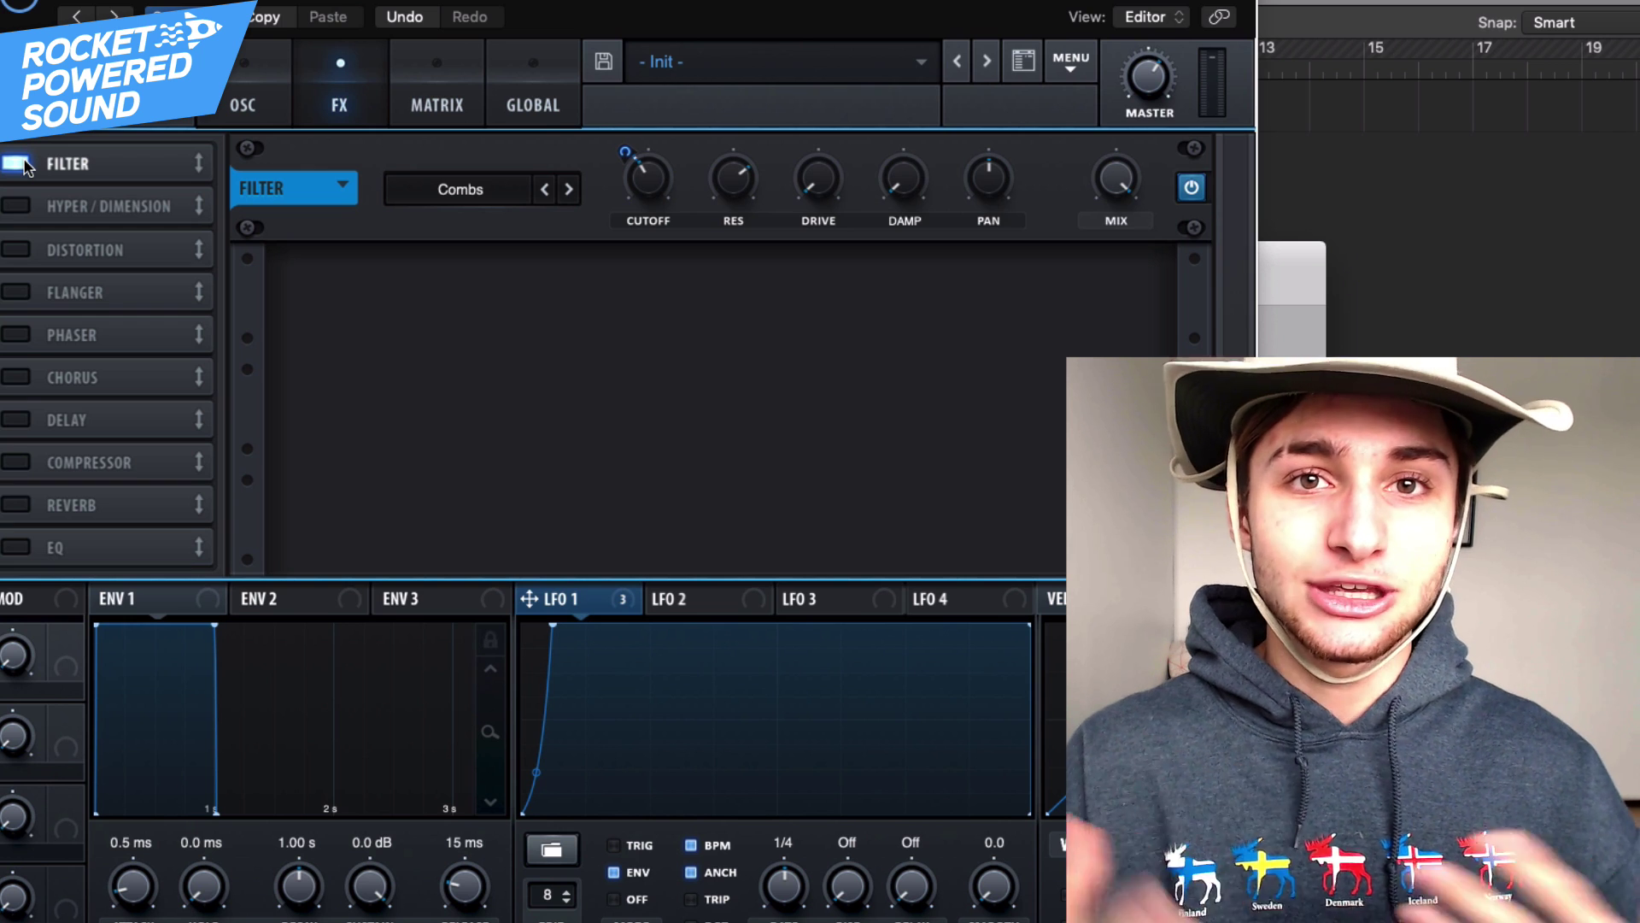
Step: Enable the Compressor in multiband mode and the Distortion, ordering them after the Filter with the Compressor first
click(15, 462)
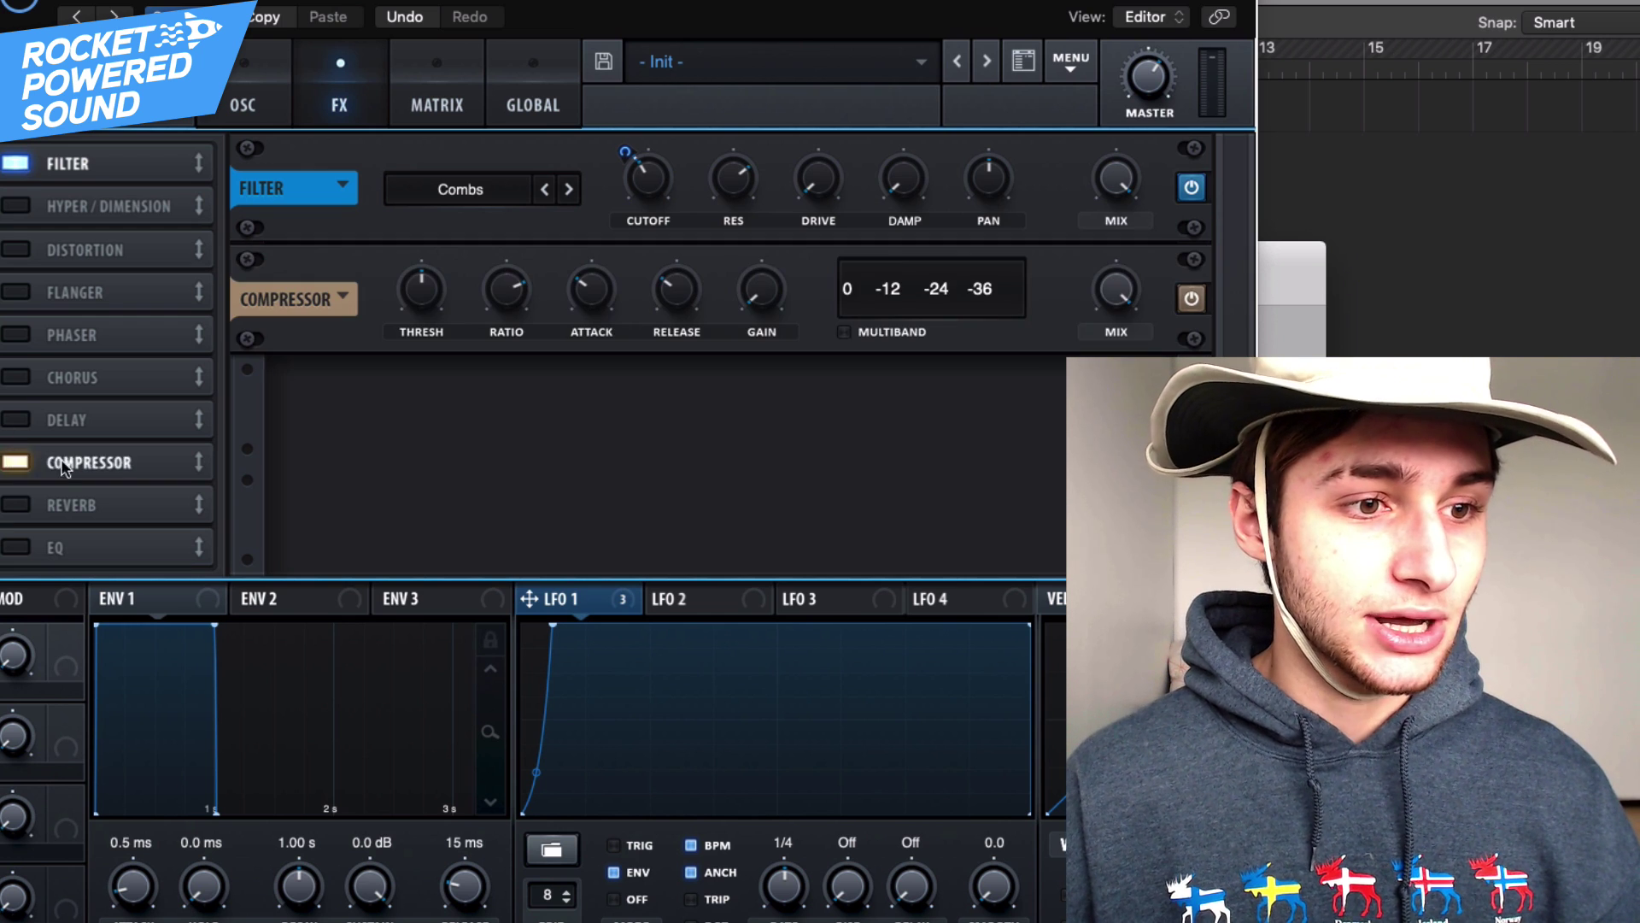
click(844, 332)
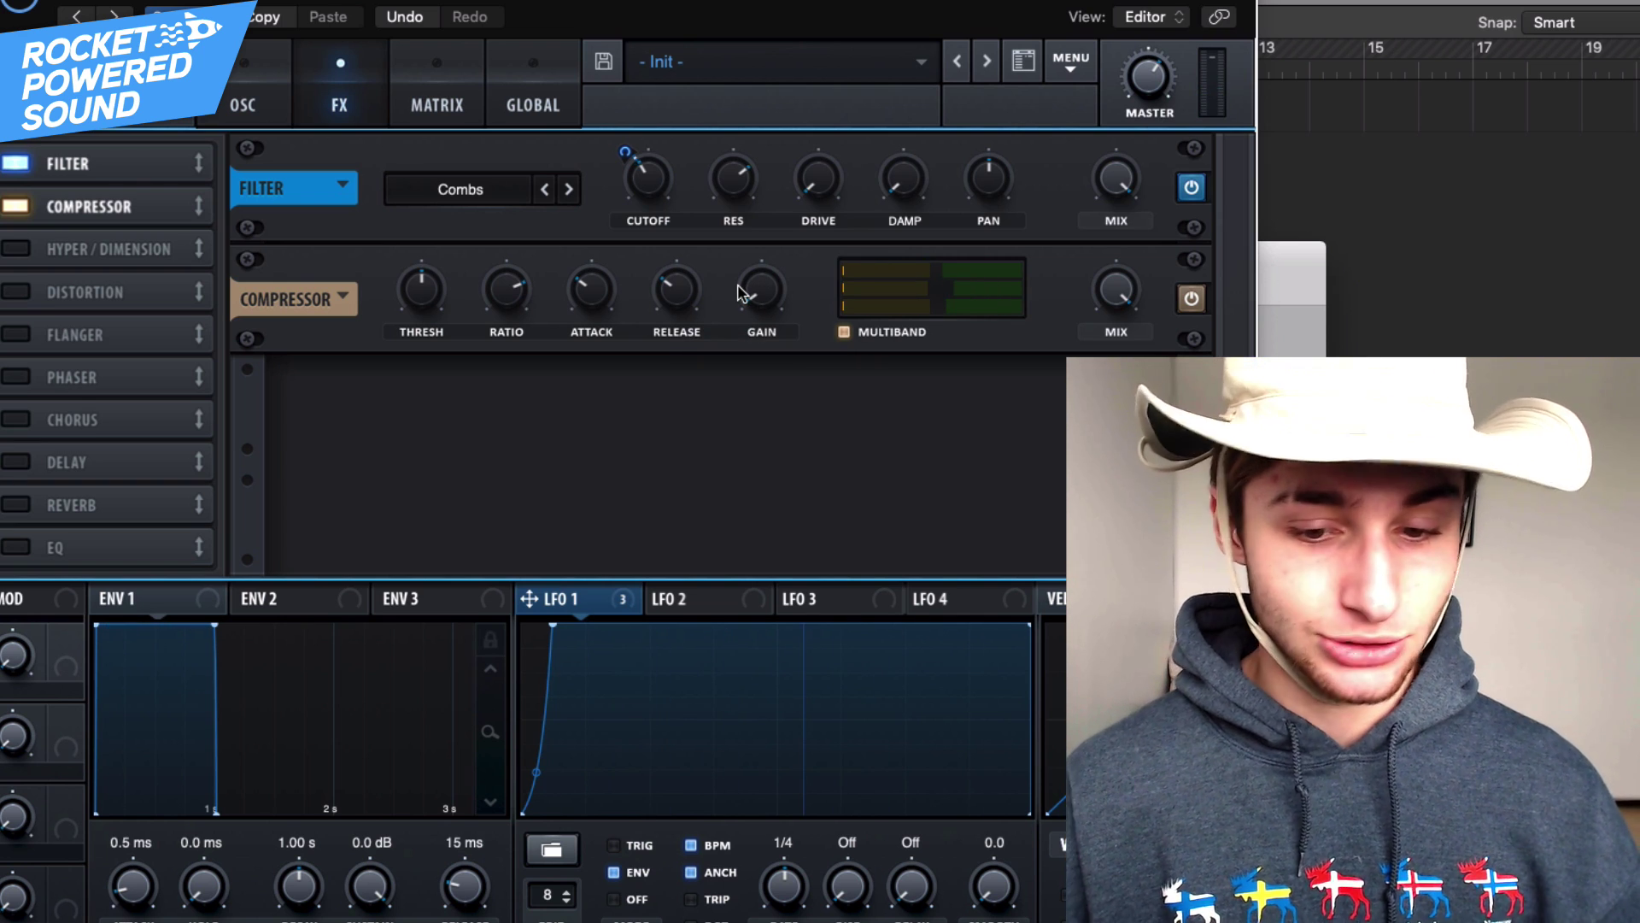
click(19, 289)
drag(120, 289, 133, 236)
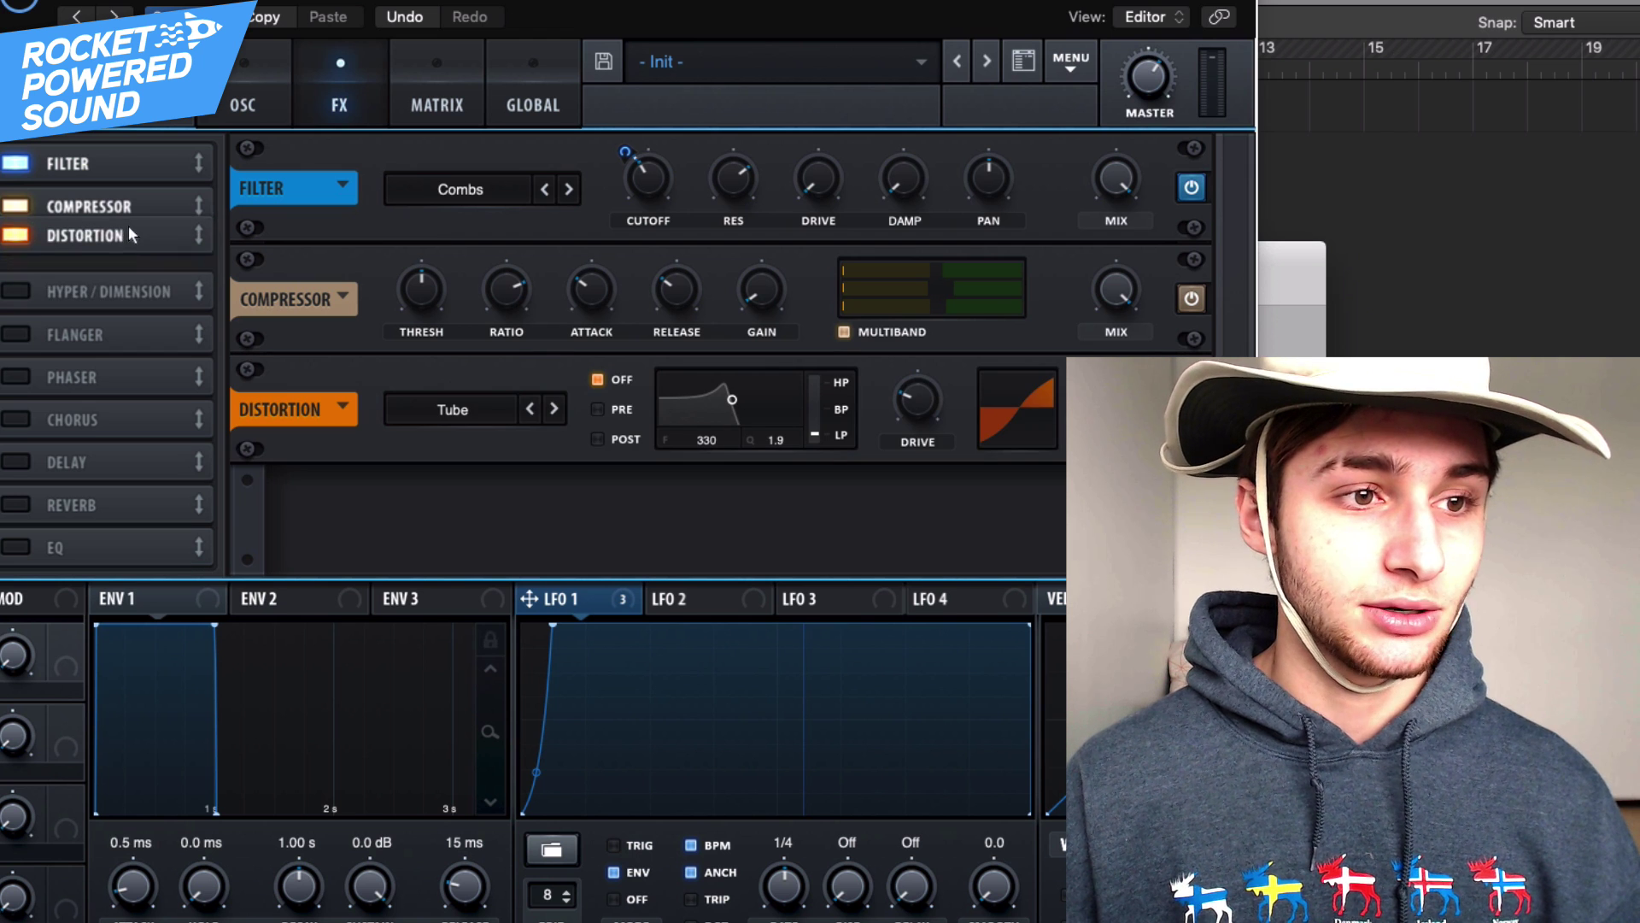
Step: Raise the Tube distortion's drive, set its mix to about 50%, and enable the Hyper / Dimension effect
drag(916, 395, 961, 281)
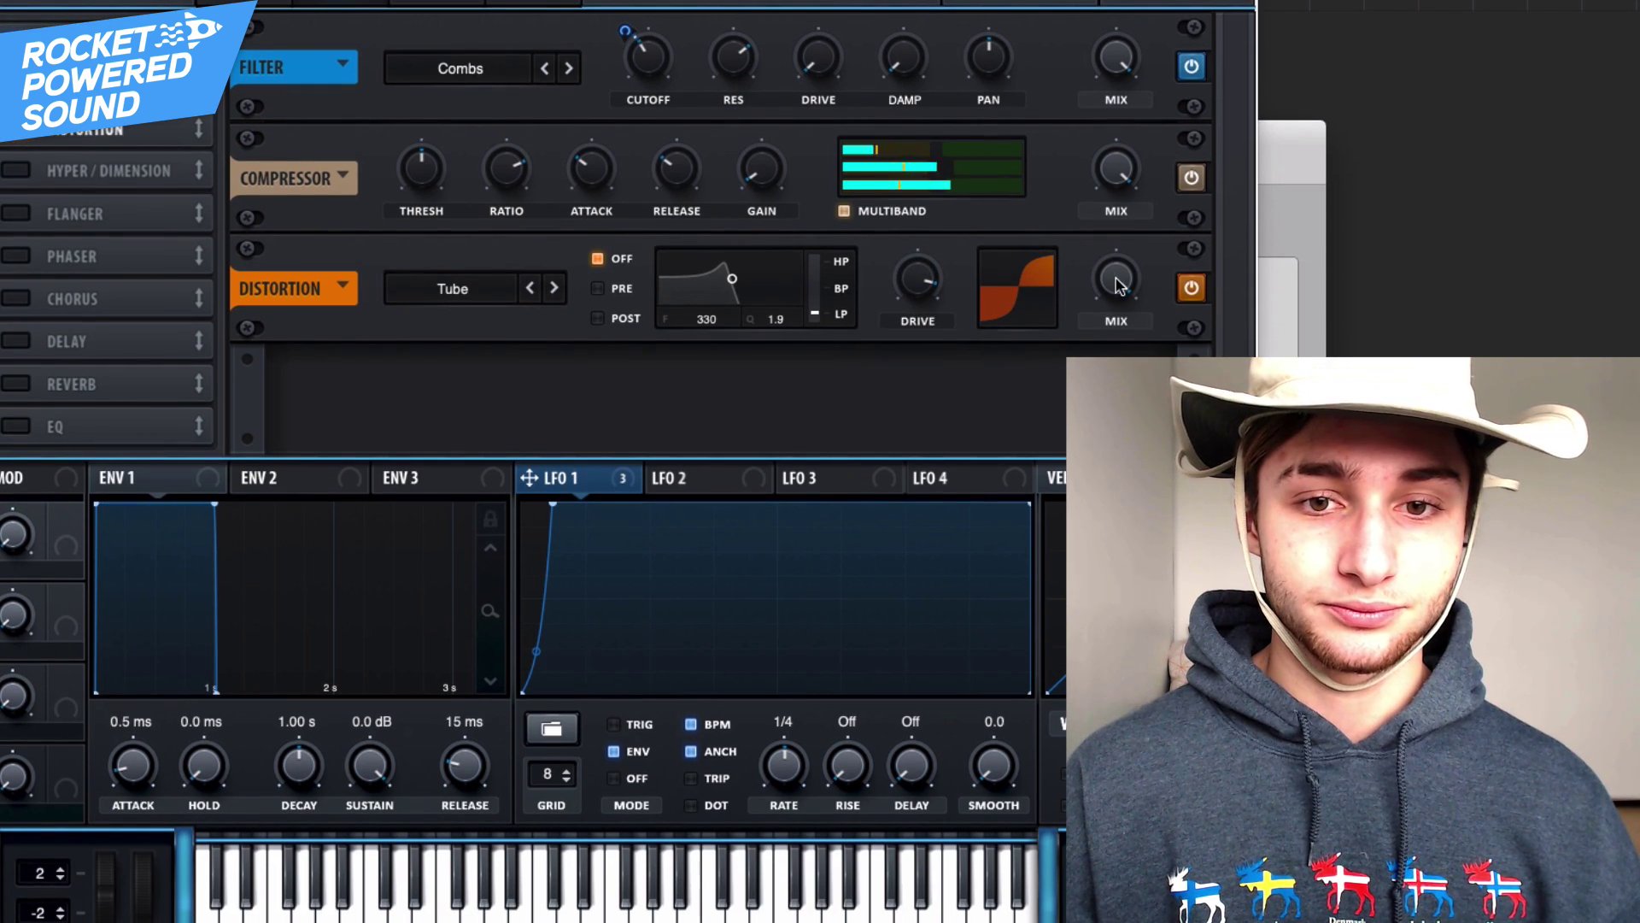
drag(1117, 285, 1075, 368)
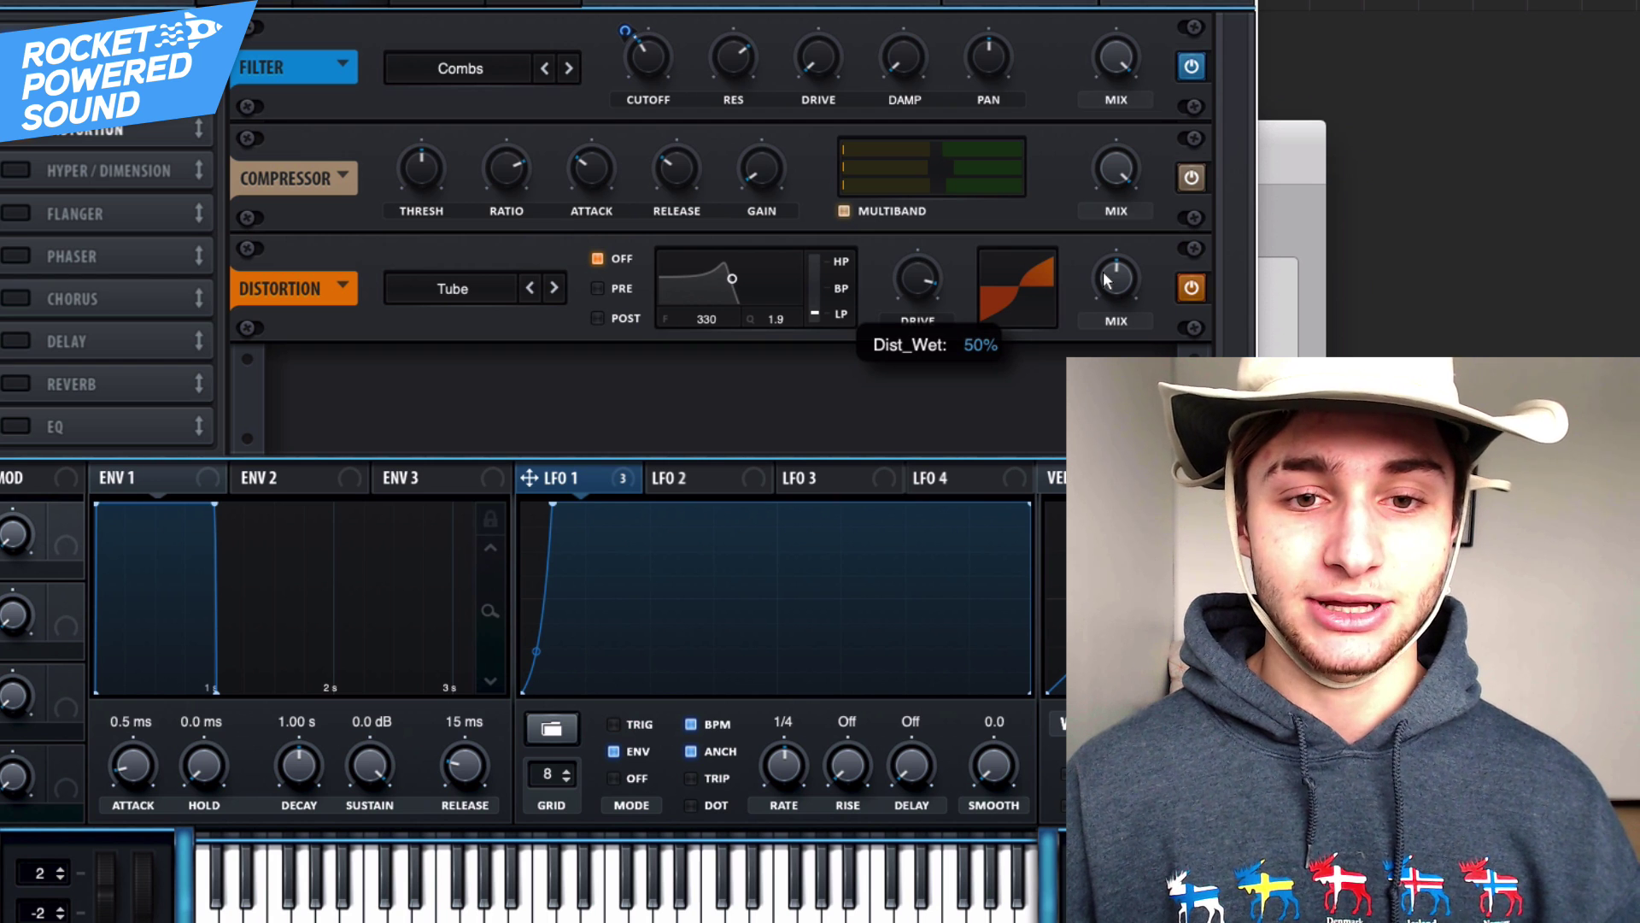
drag(1107, 280, 1096, 273)
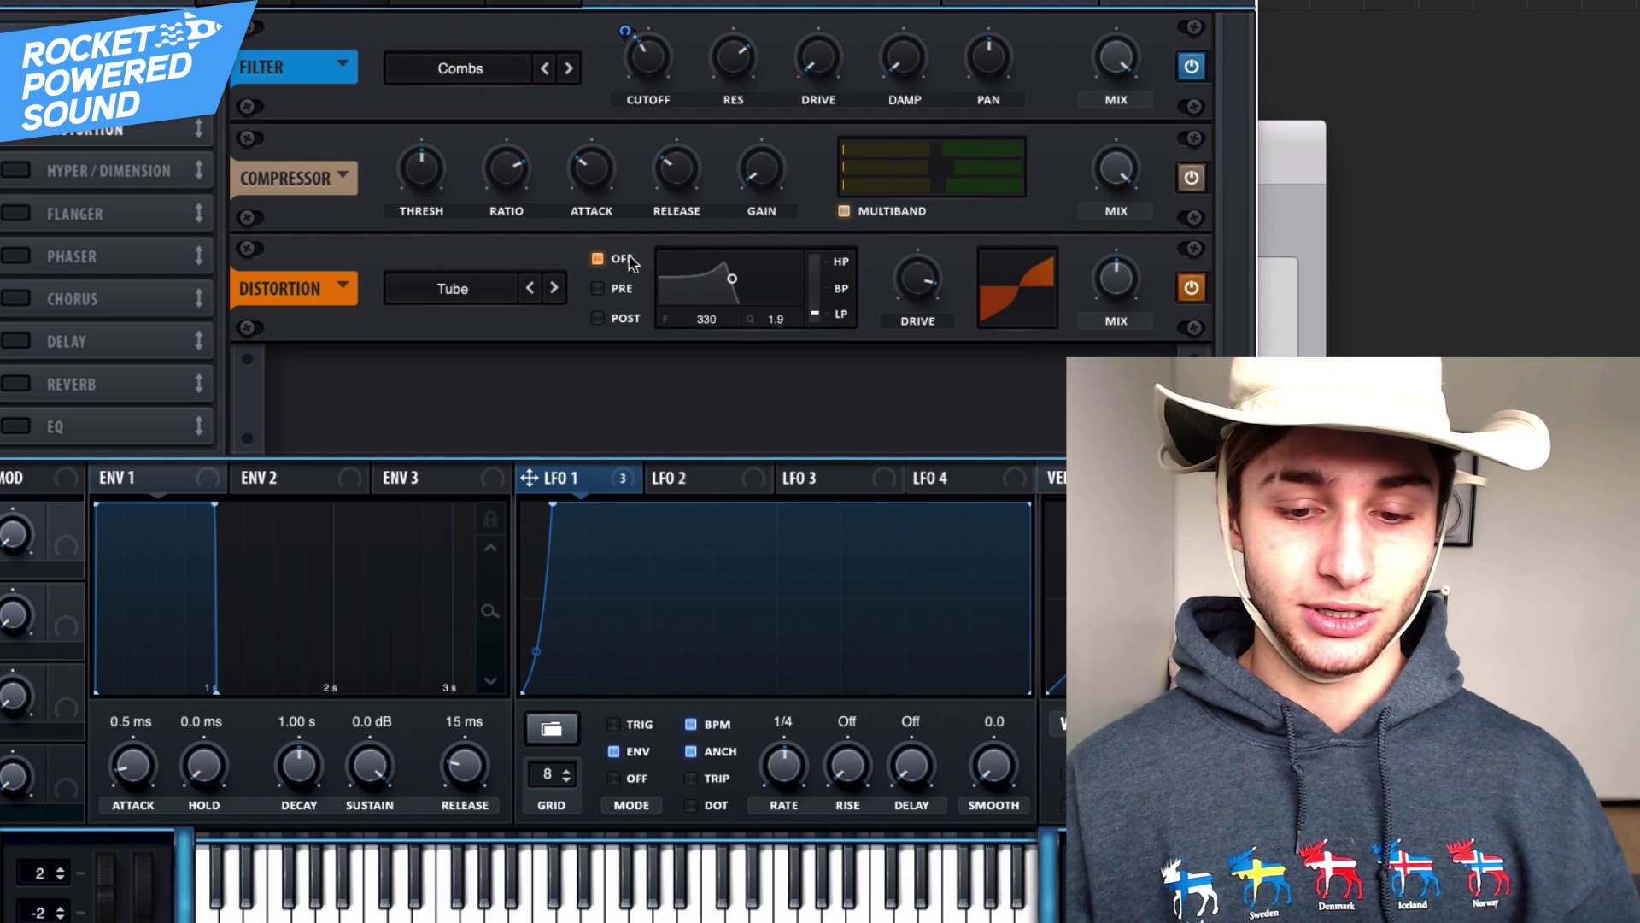
click(18, 170)
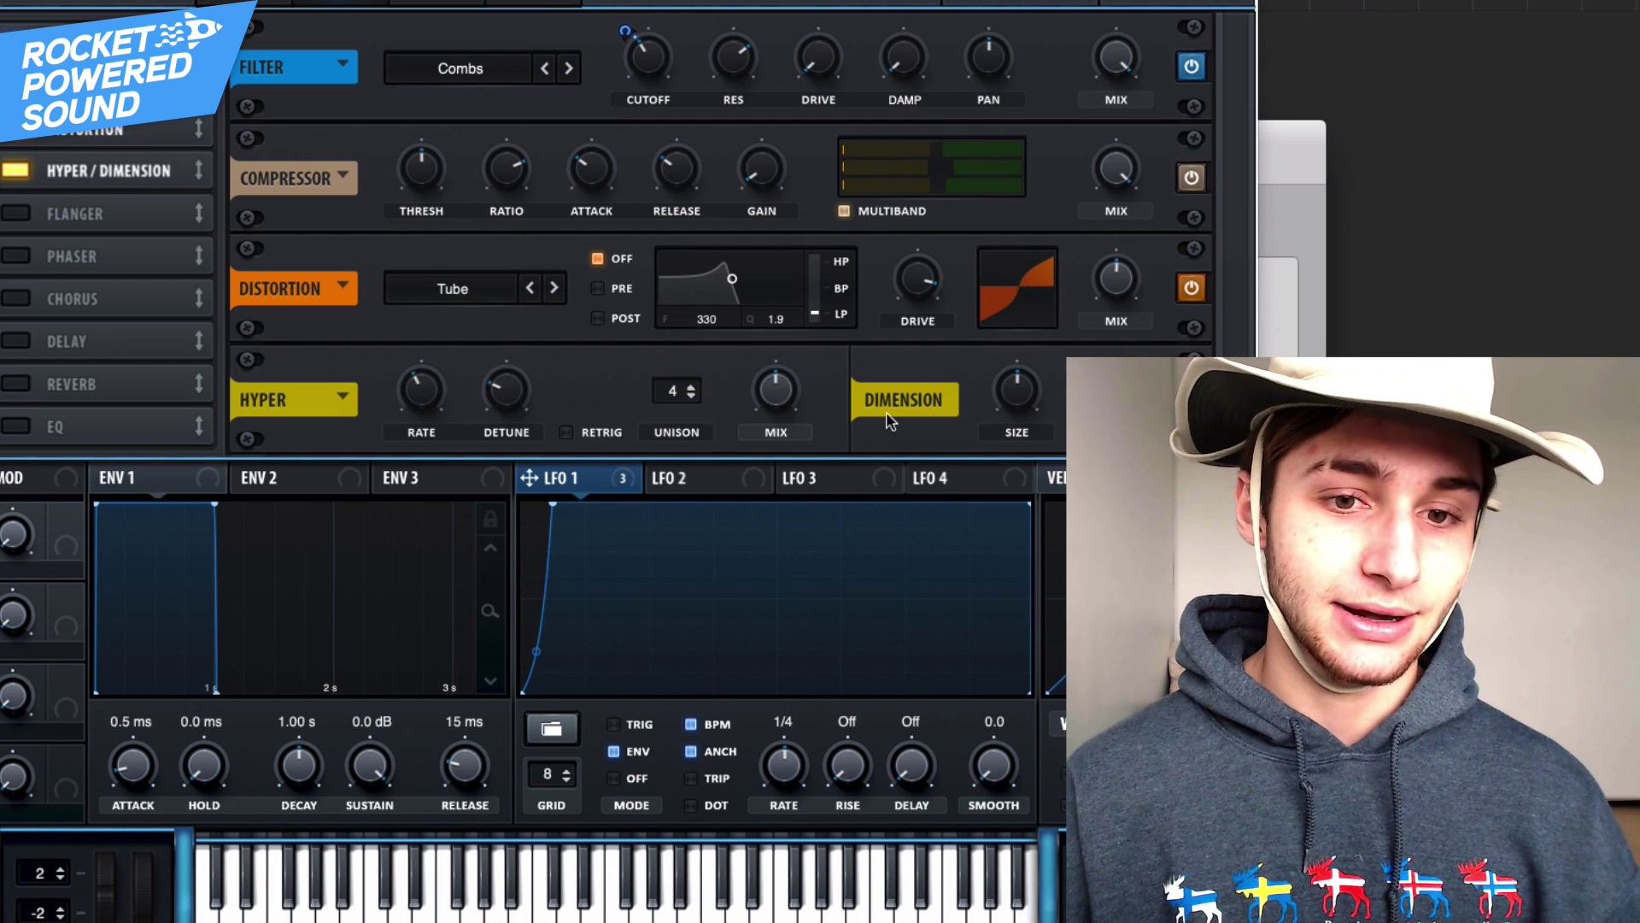
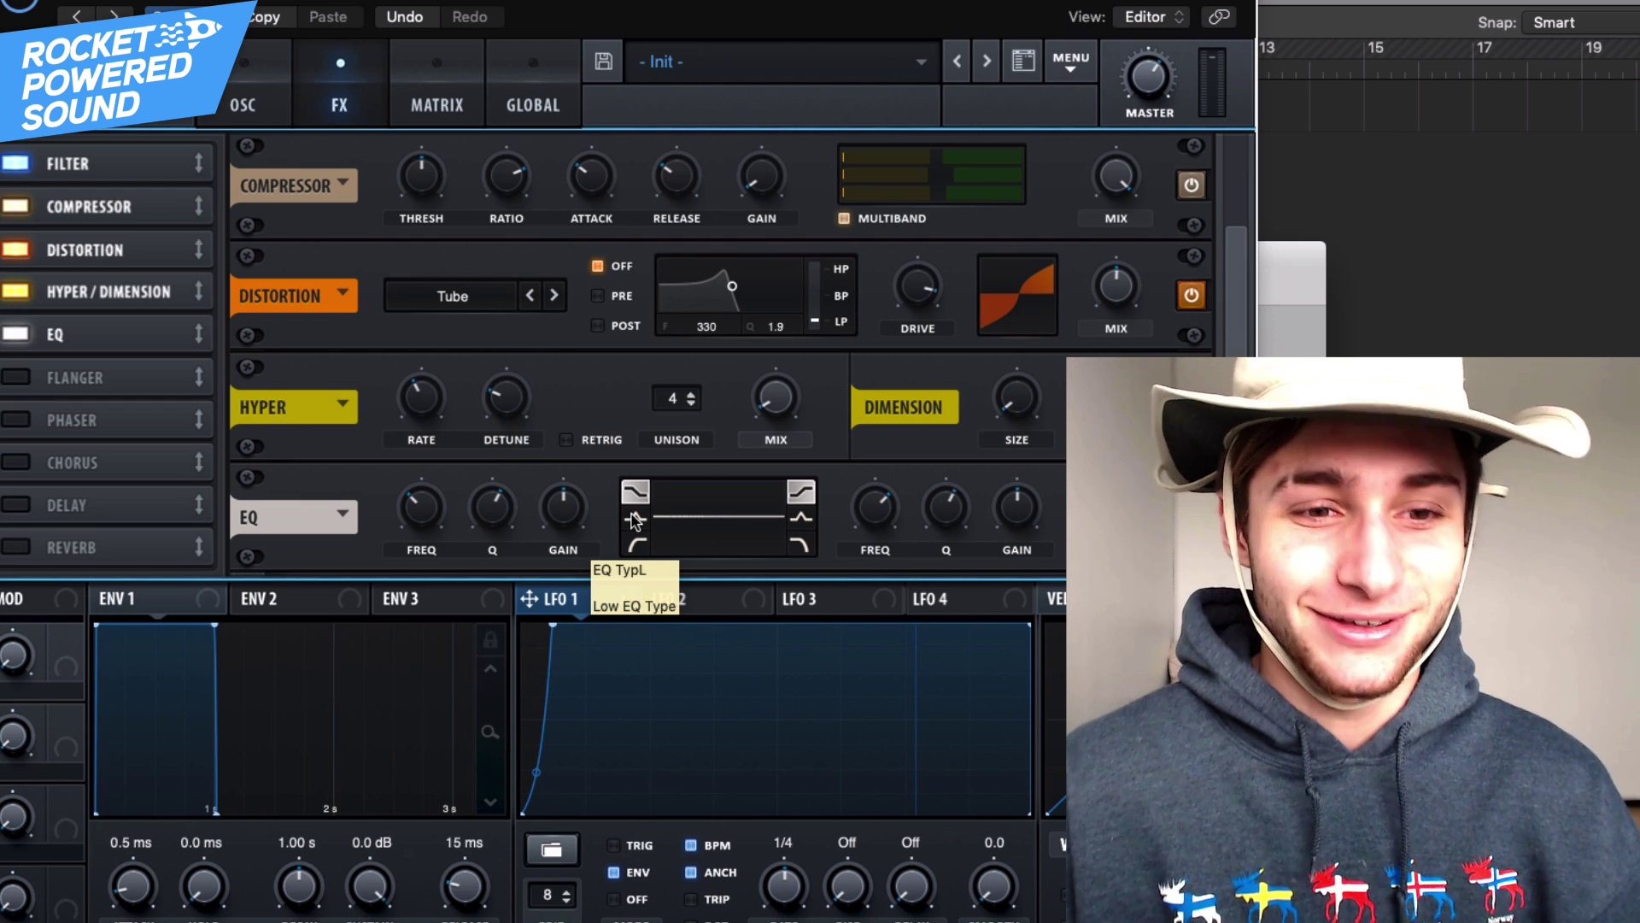
Step: Switch both EQ bands to peak shapes with boosted gain, set the high band to about 759 Hz and raise the low band's frequency
click(635, 517)
drag(556, 512, 559, 491)
click(797, 518)
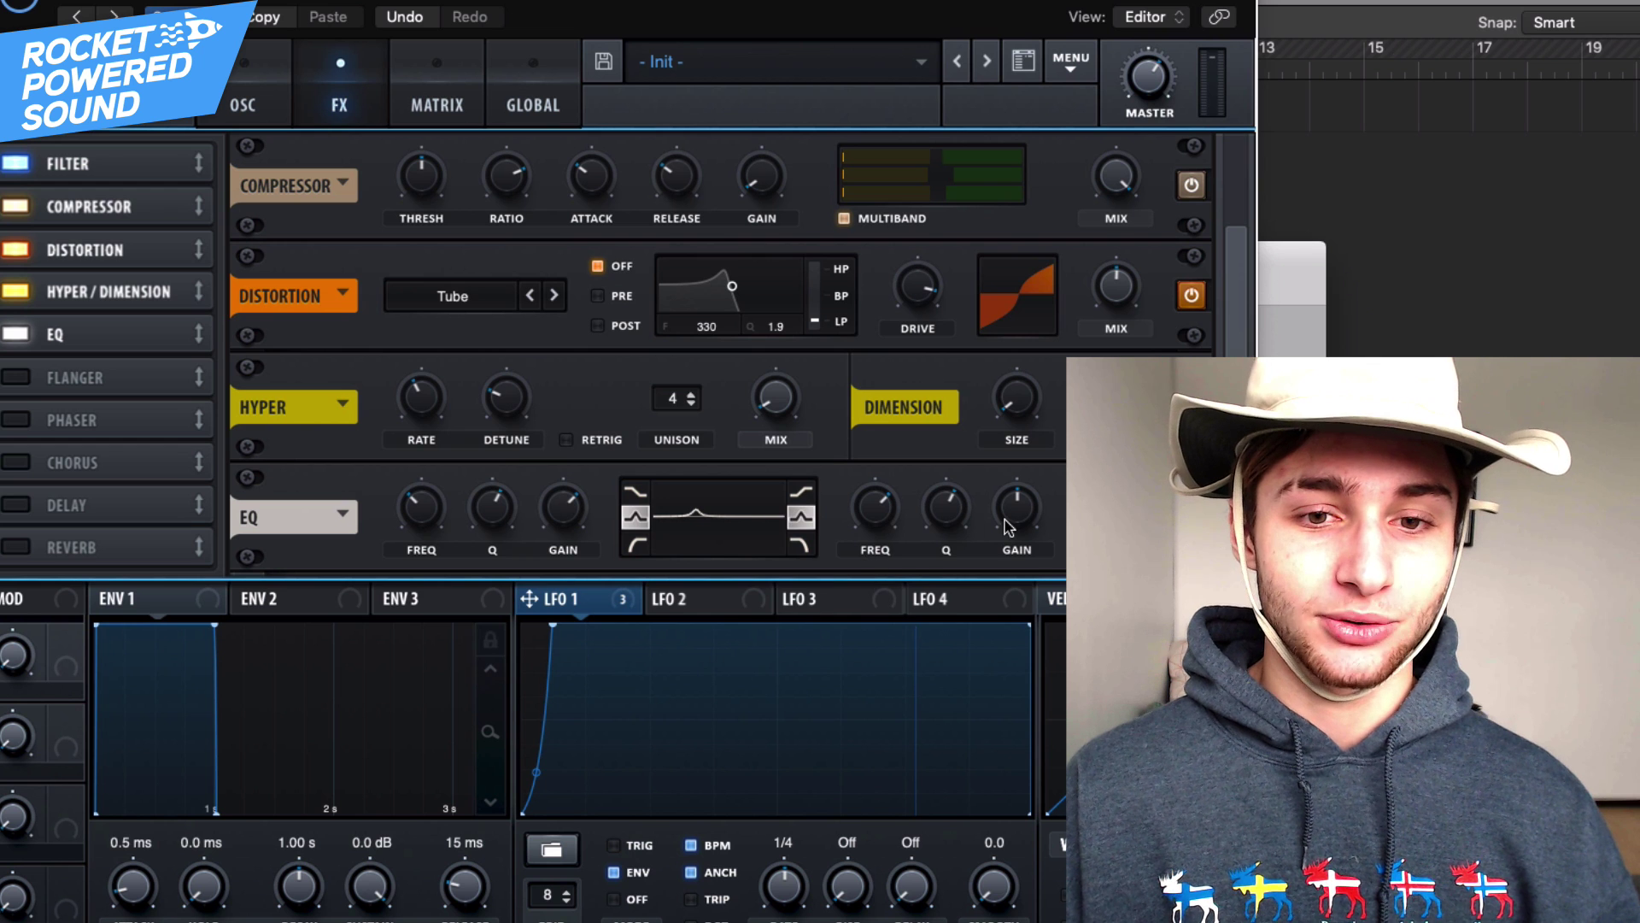
drag(1018, 513, 1034, 504)
drag(884, 506, 867, 523)
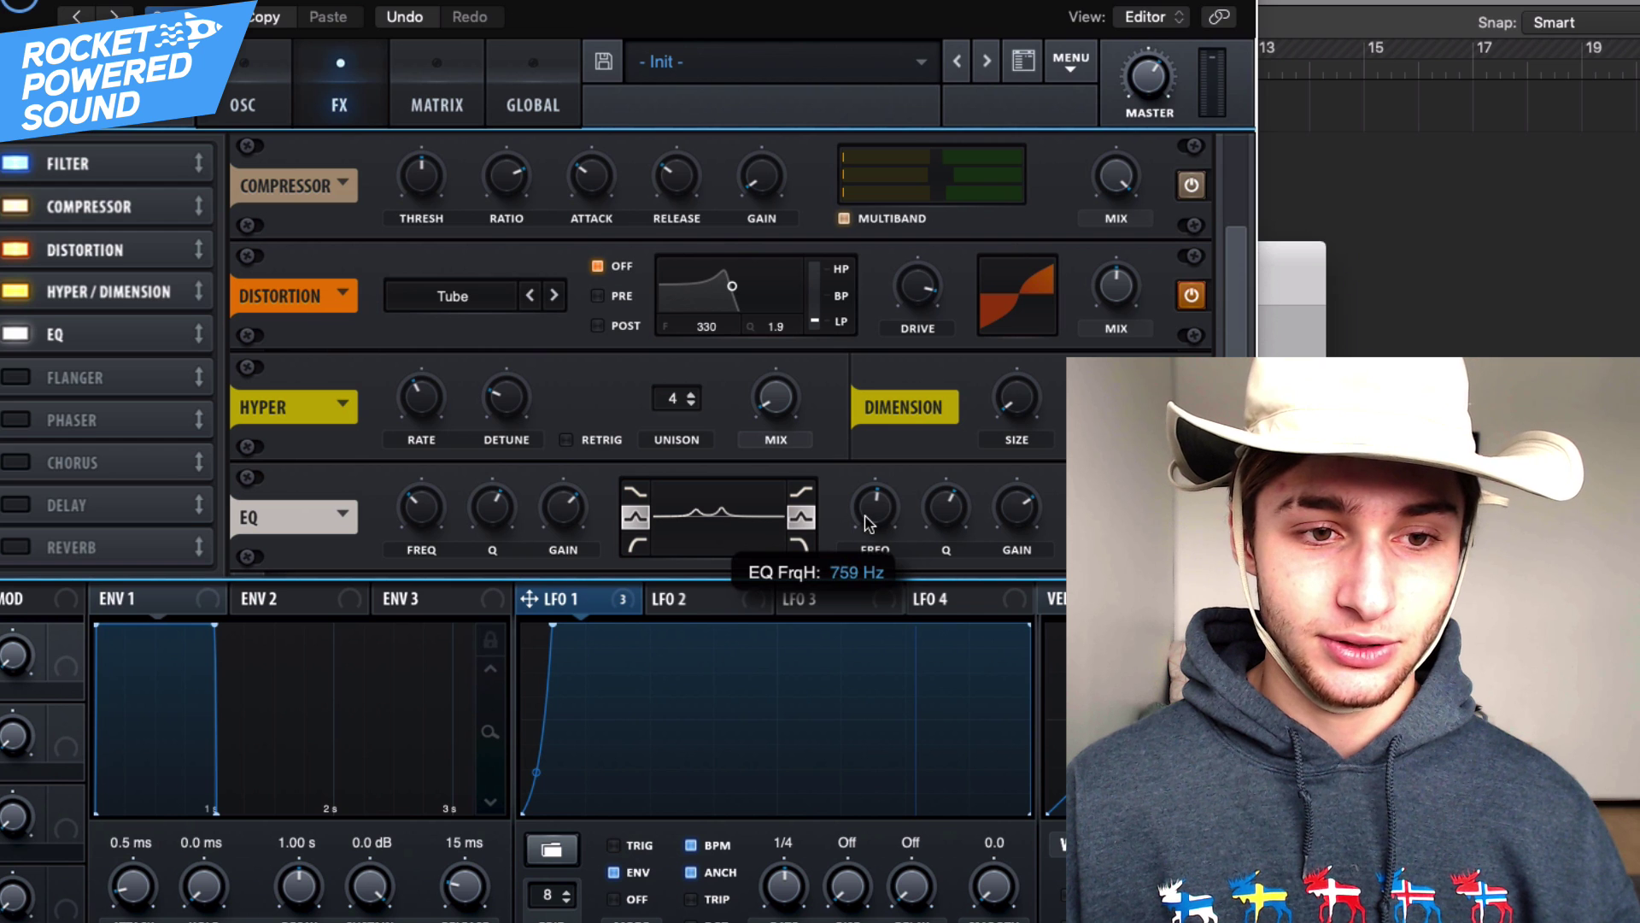
drag(418, 516, 433, 507)
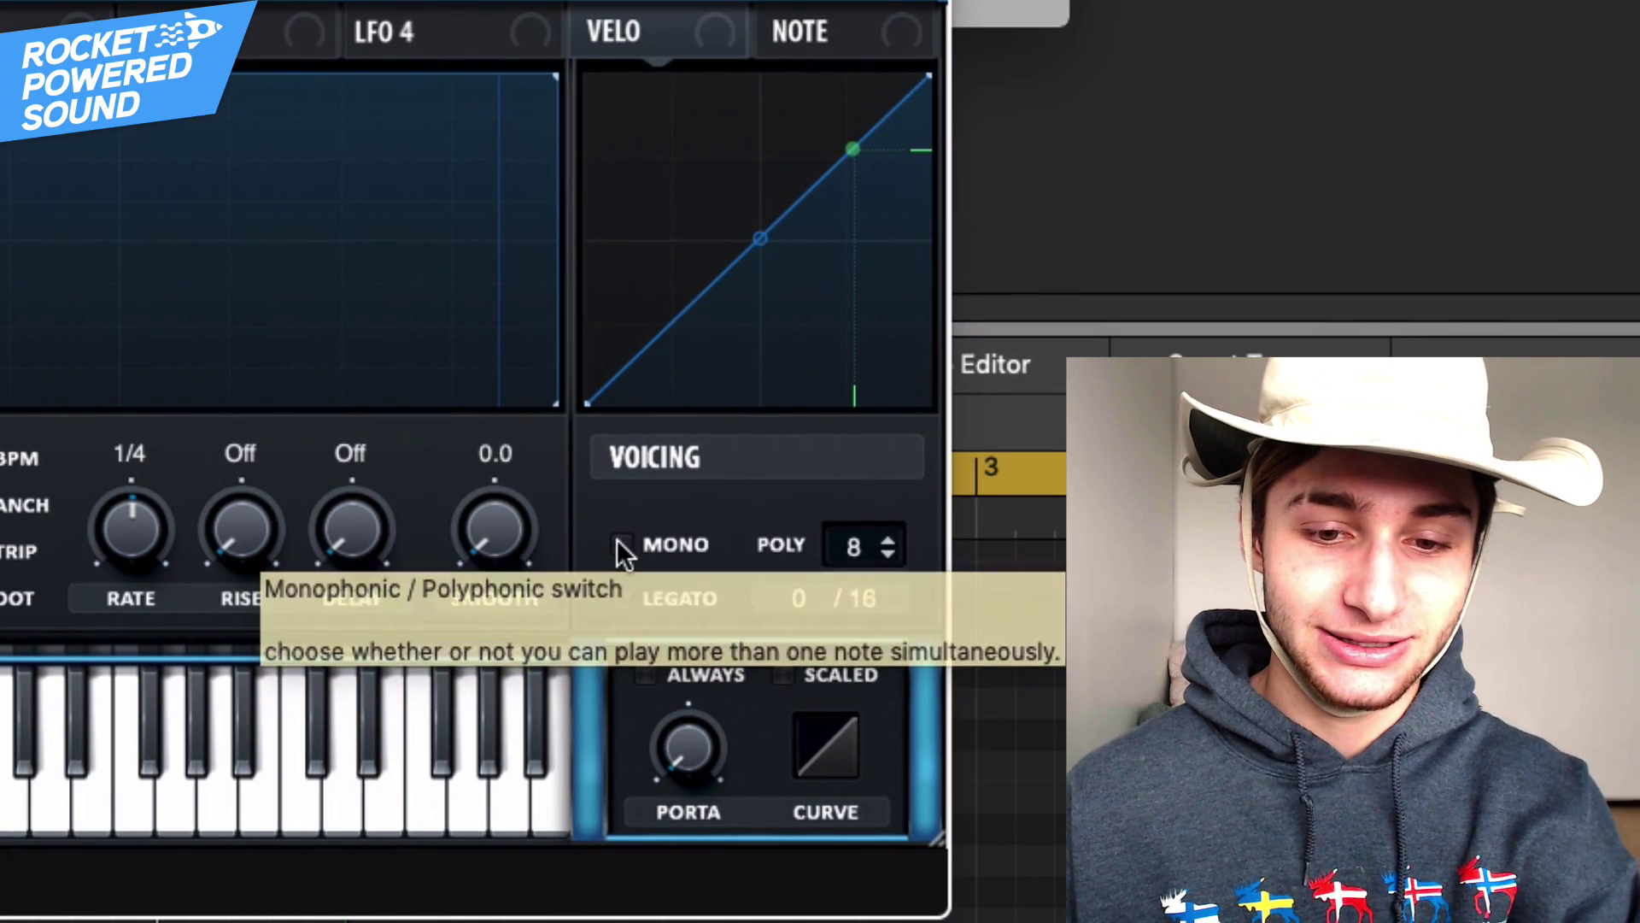
Step: Enable Mono and Legato voicing and turn up the portamento
click(1065, 893)
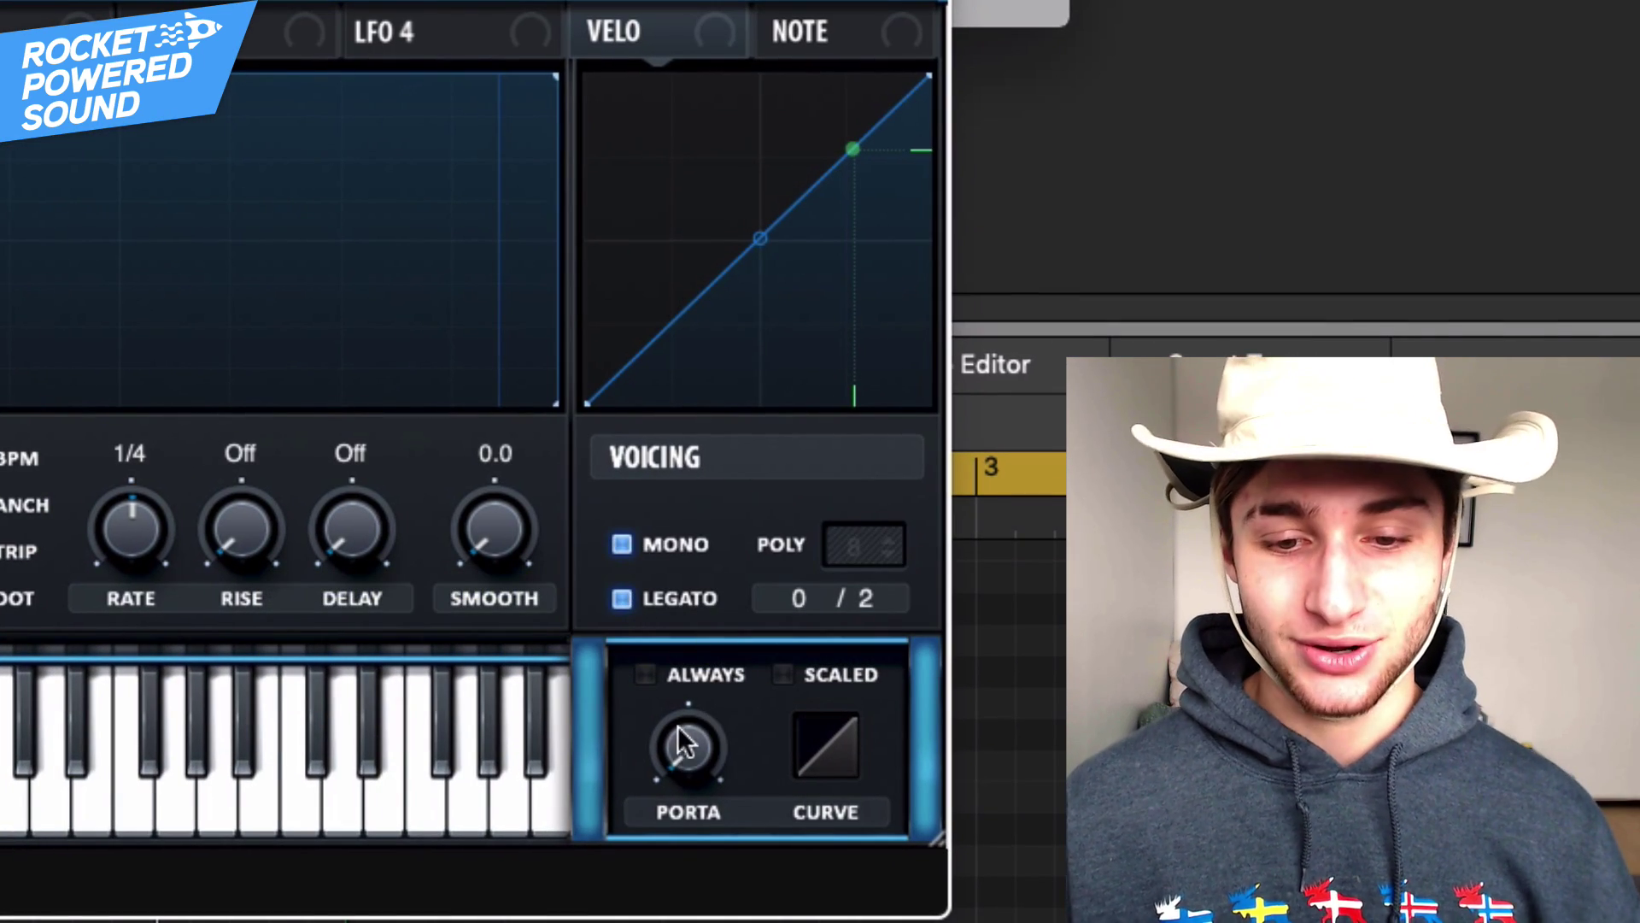
drag(688, 739, 739, 494)
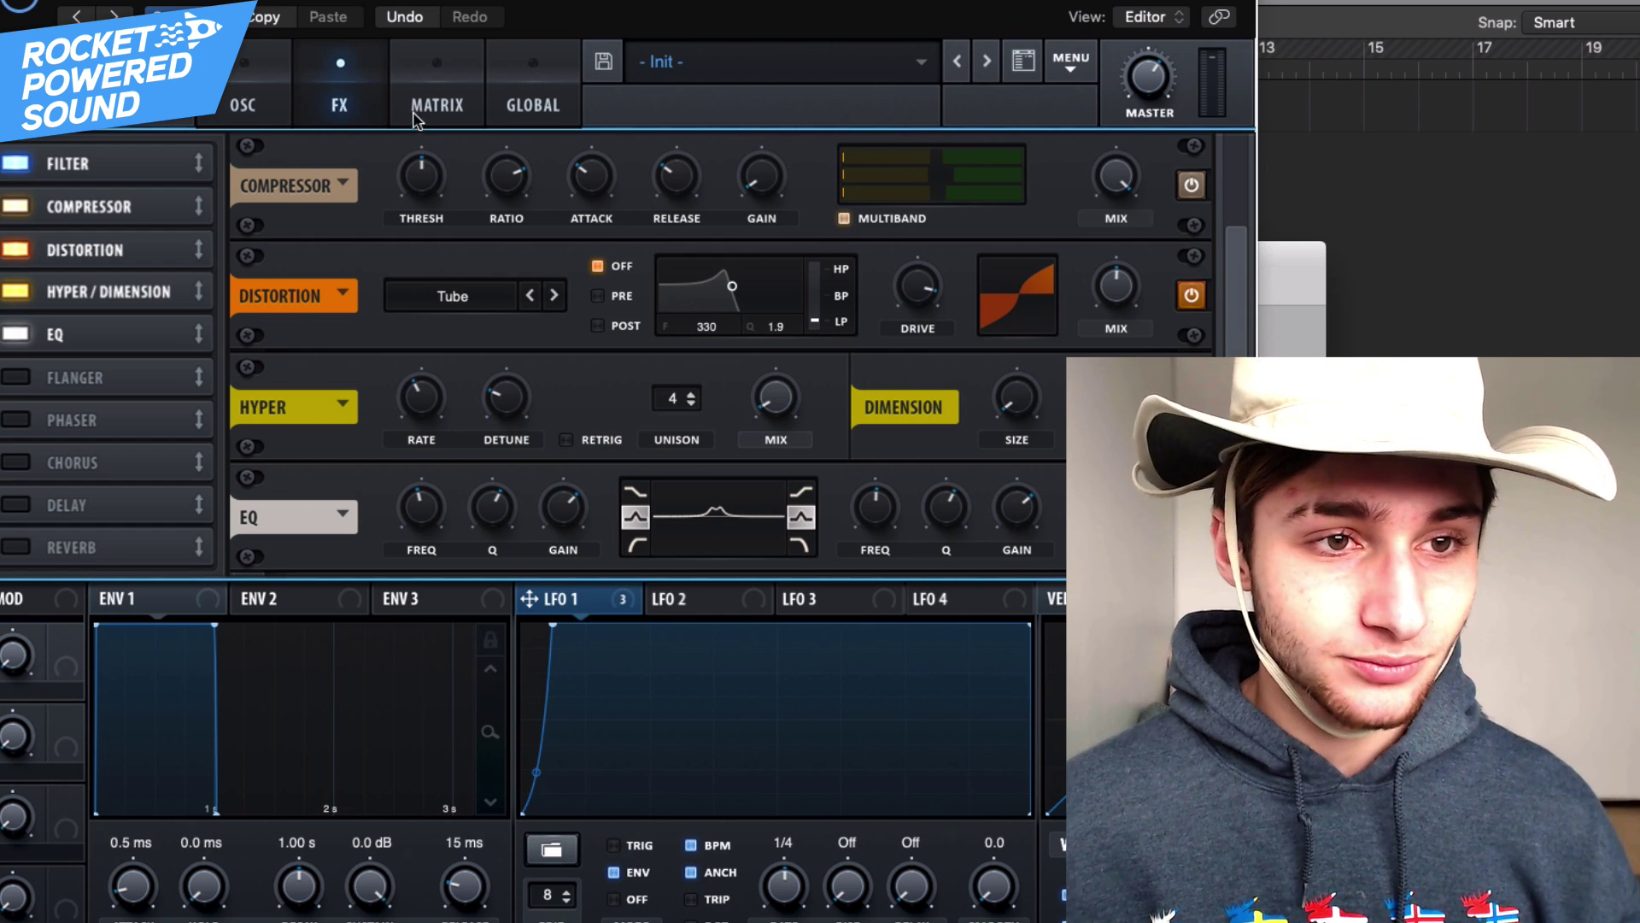
Step: Add LFO 2 as the source in the first empty row of the modulation matrix
click(419, 118)
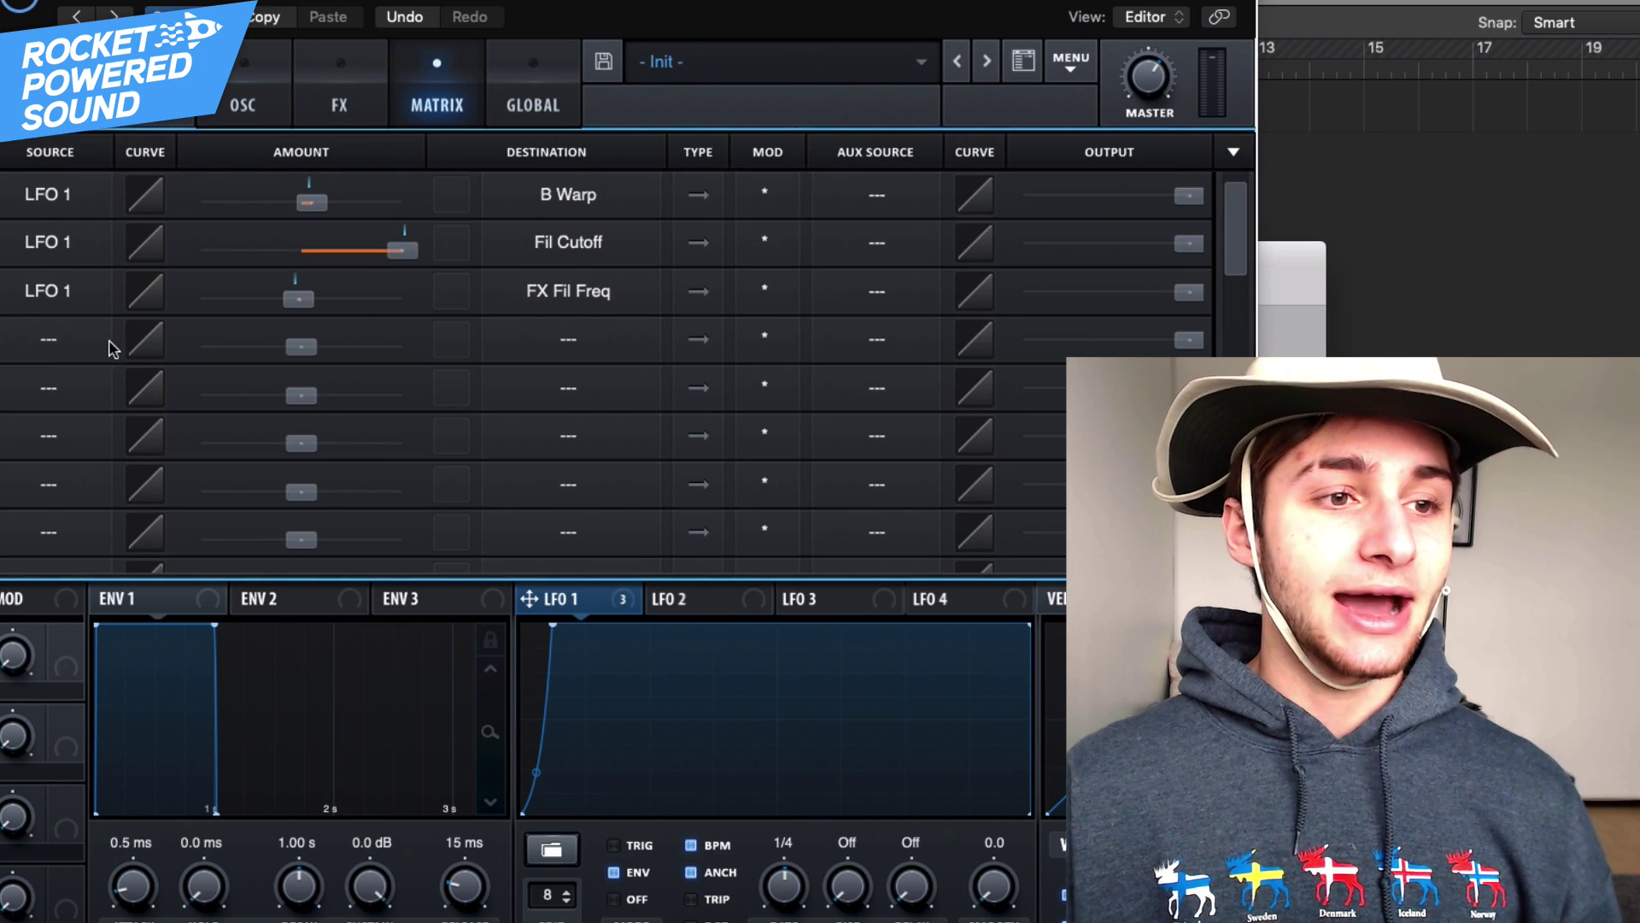
click(669, 599)
click(52, 339)
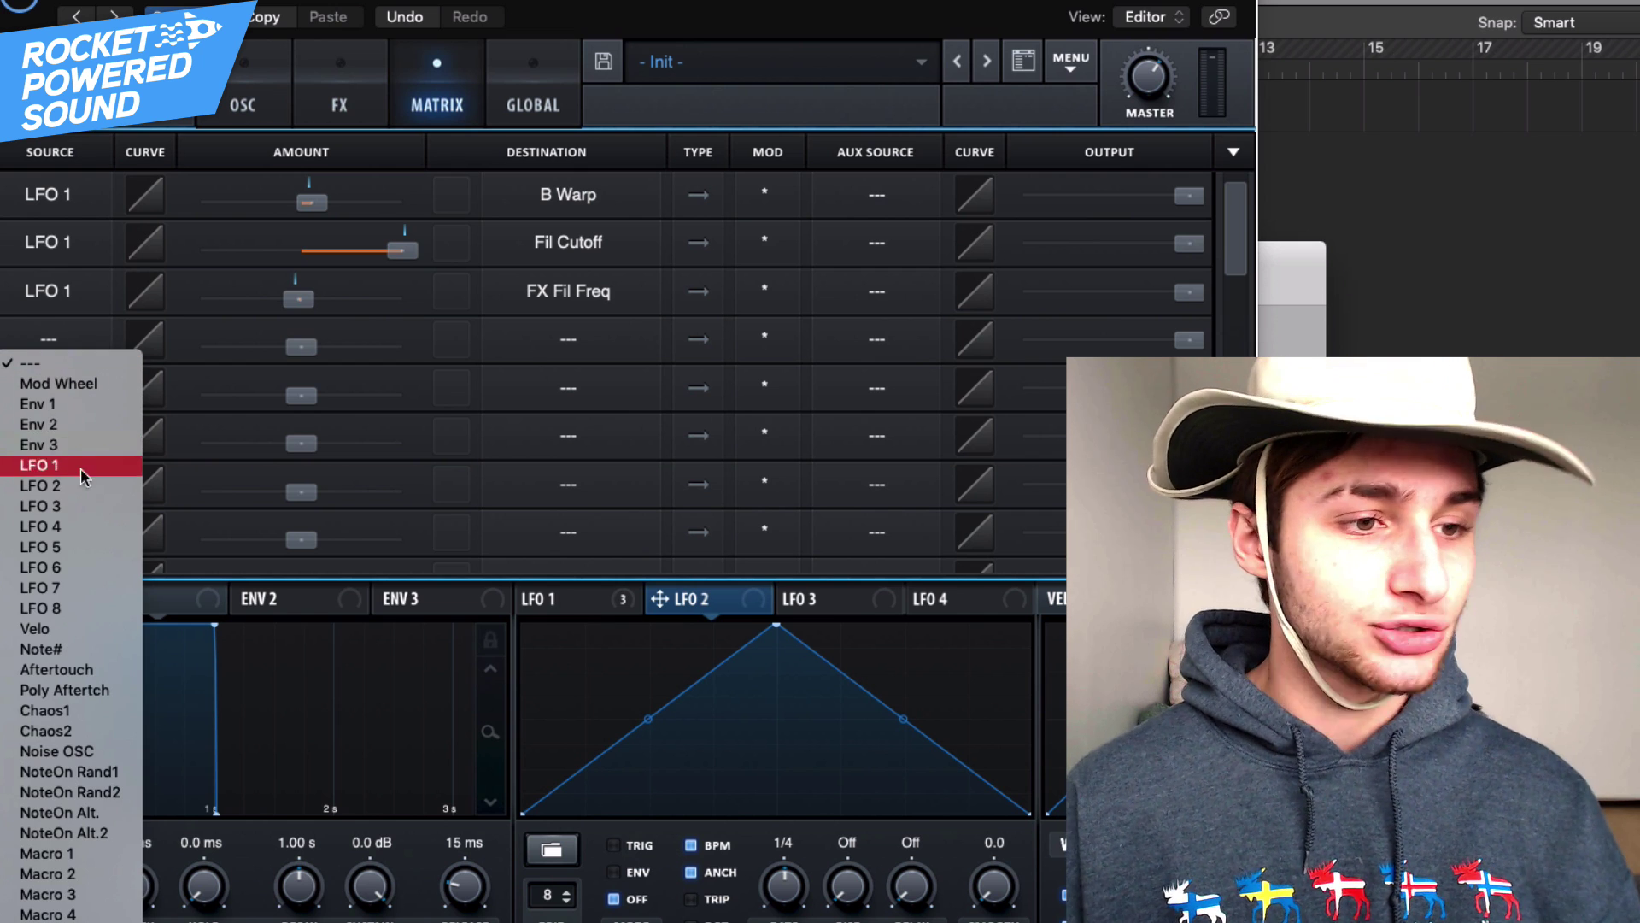
click(51, 485)
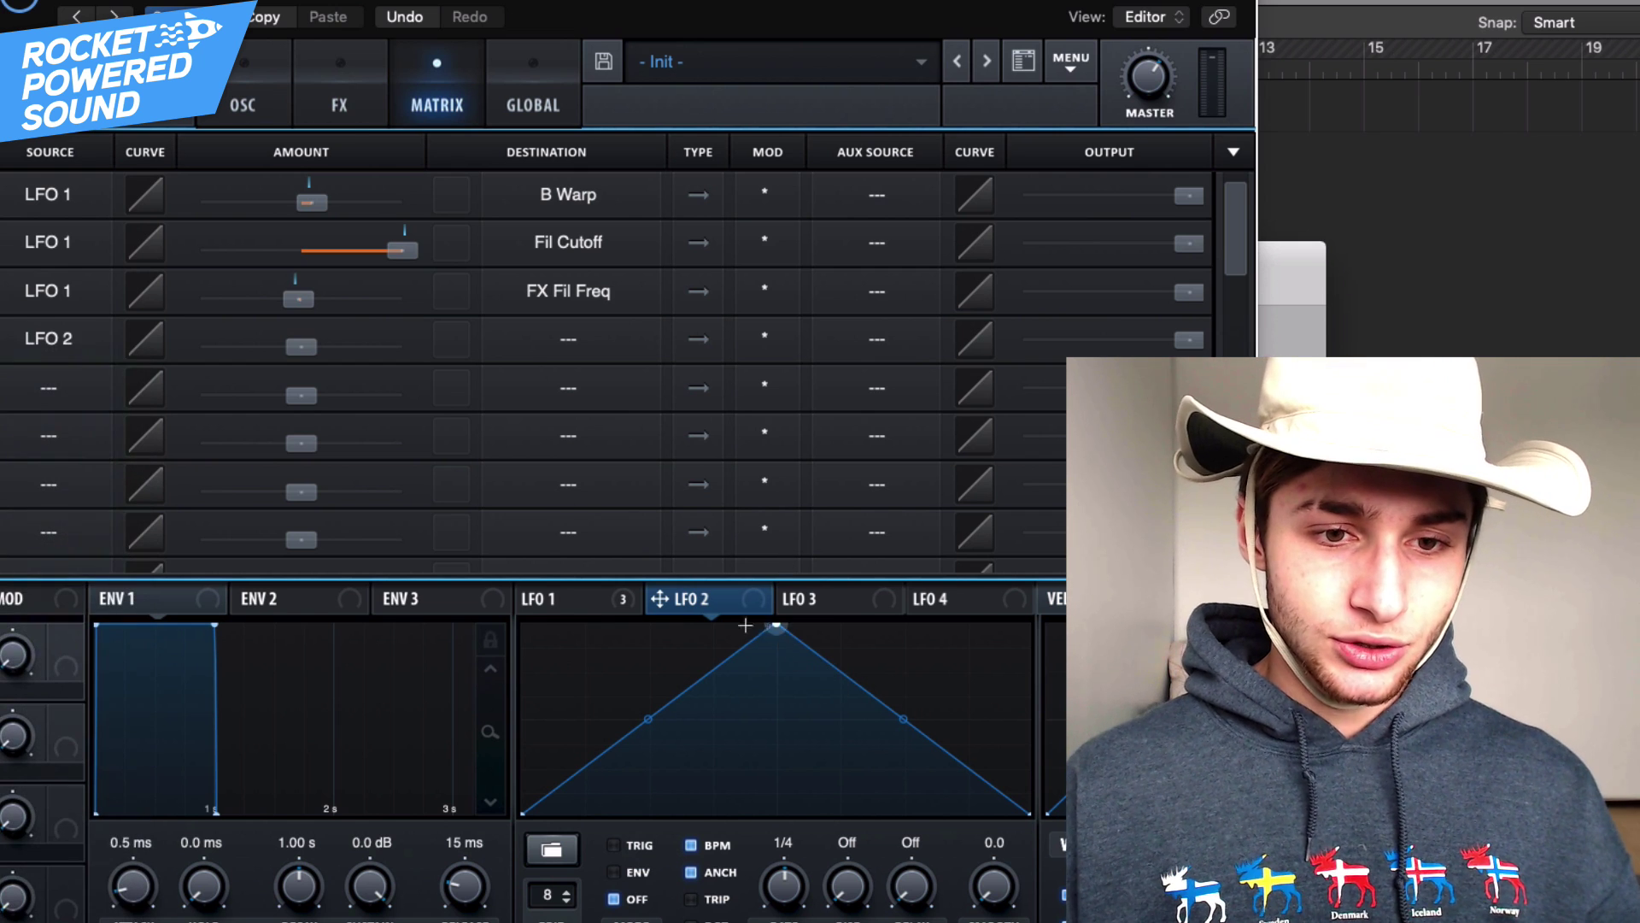
Step: Reshape LFO 2 to start at mid-height, peak a quarter of the way through and bottom out at three quarters
drag(776, 625, 648, 626)
drag(937, 775, 903, 813)
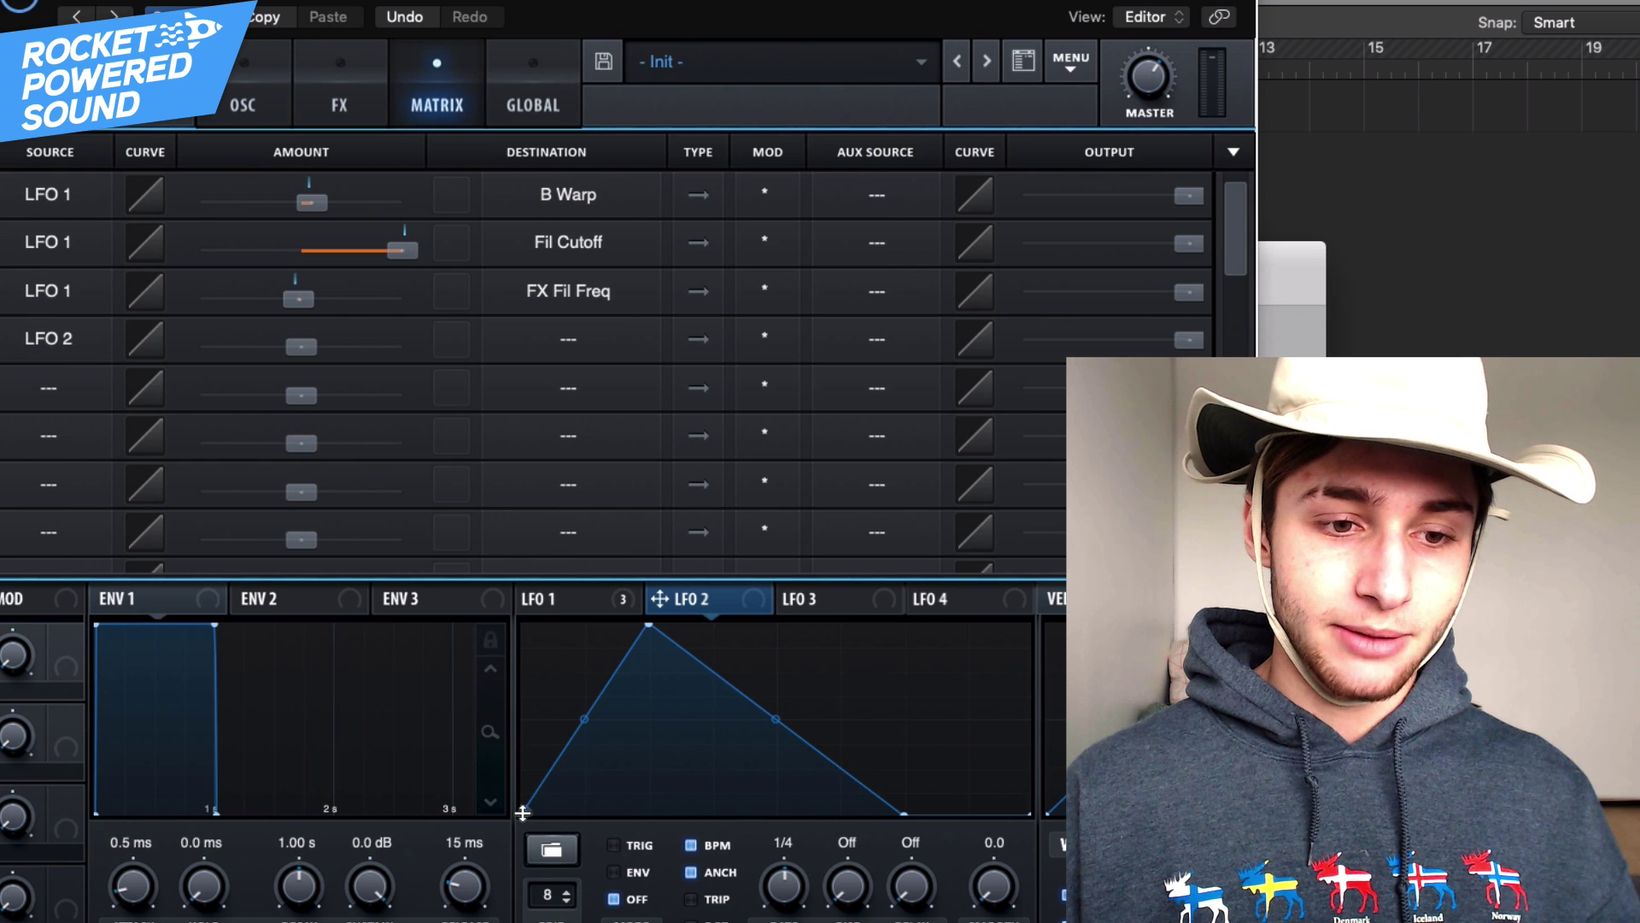
drag(523, 812, 523, 719)
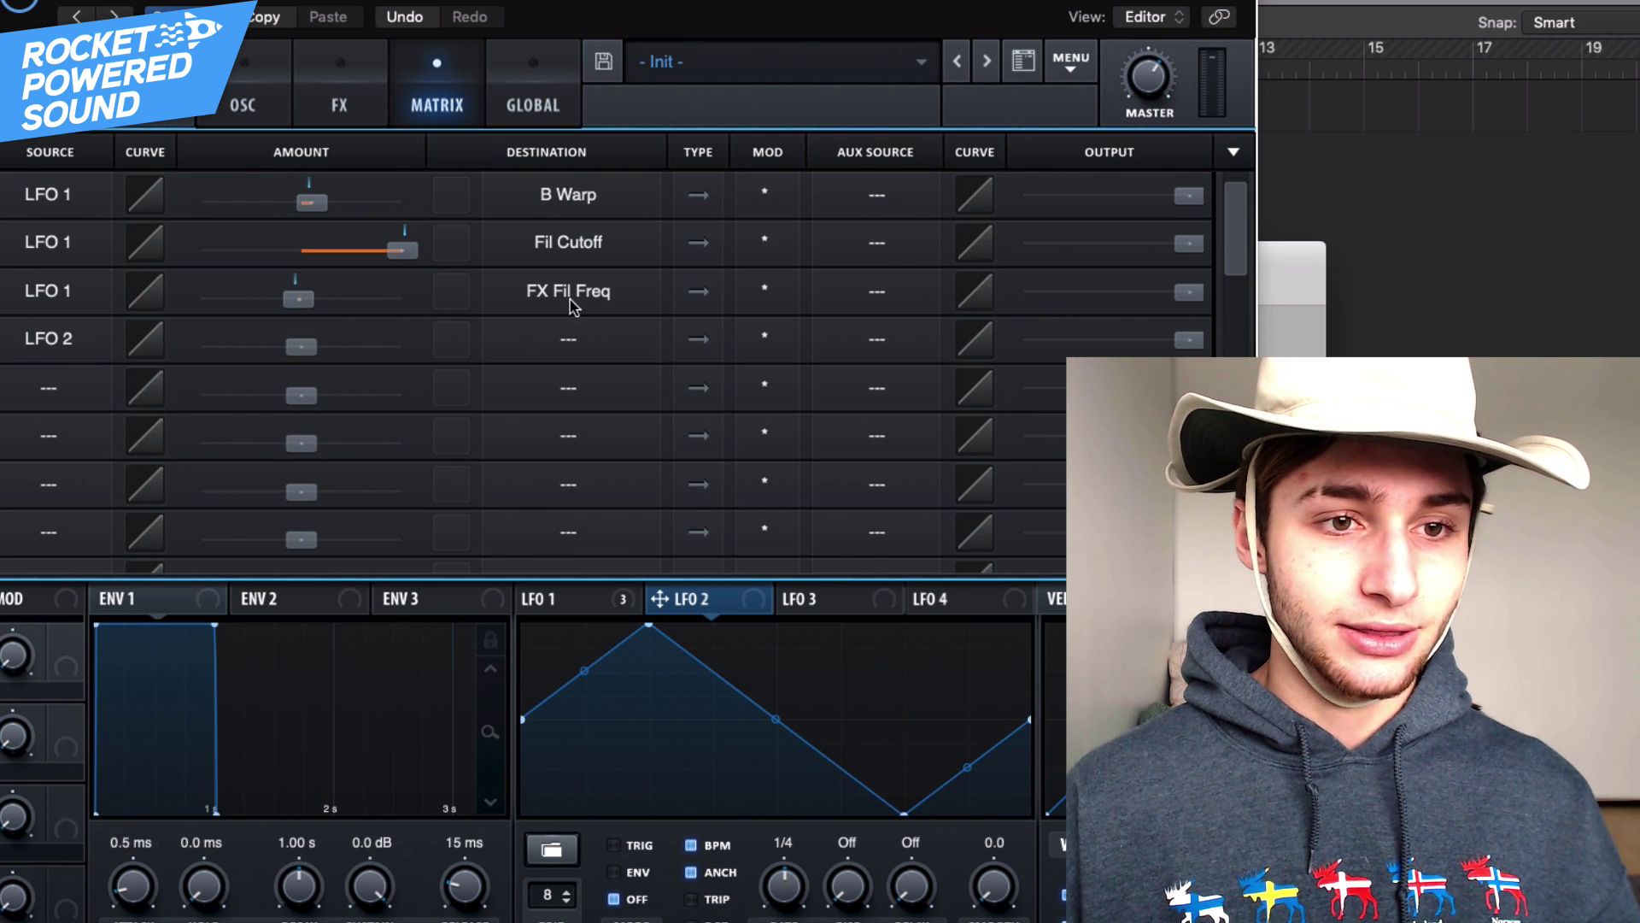
Step: Route LFO 2 to Mast.Tun with a very small modulation amount and set the LFO's rate to 1/8
click(523, 342)
mouse_move(602, 506)
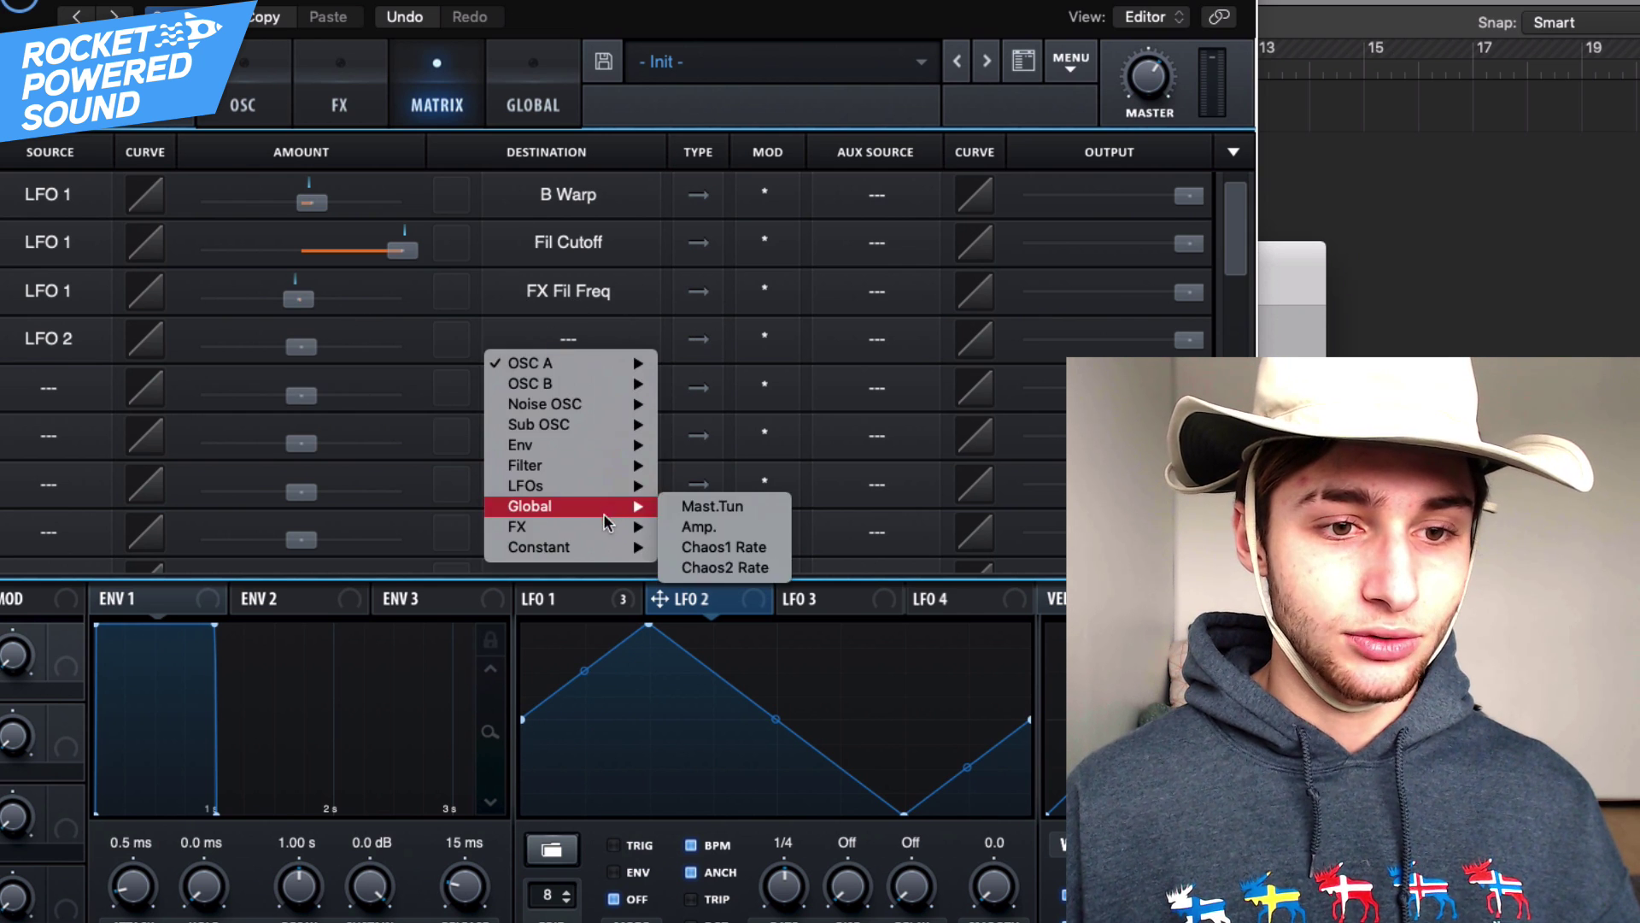
click(752, 513)
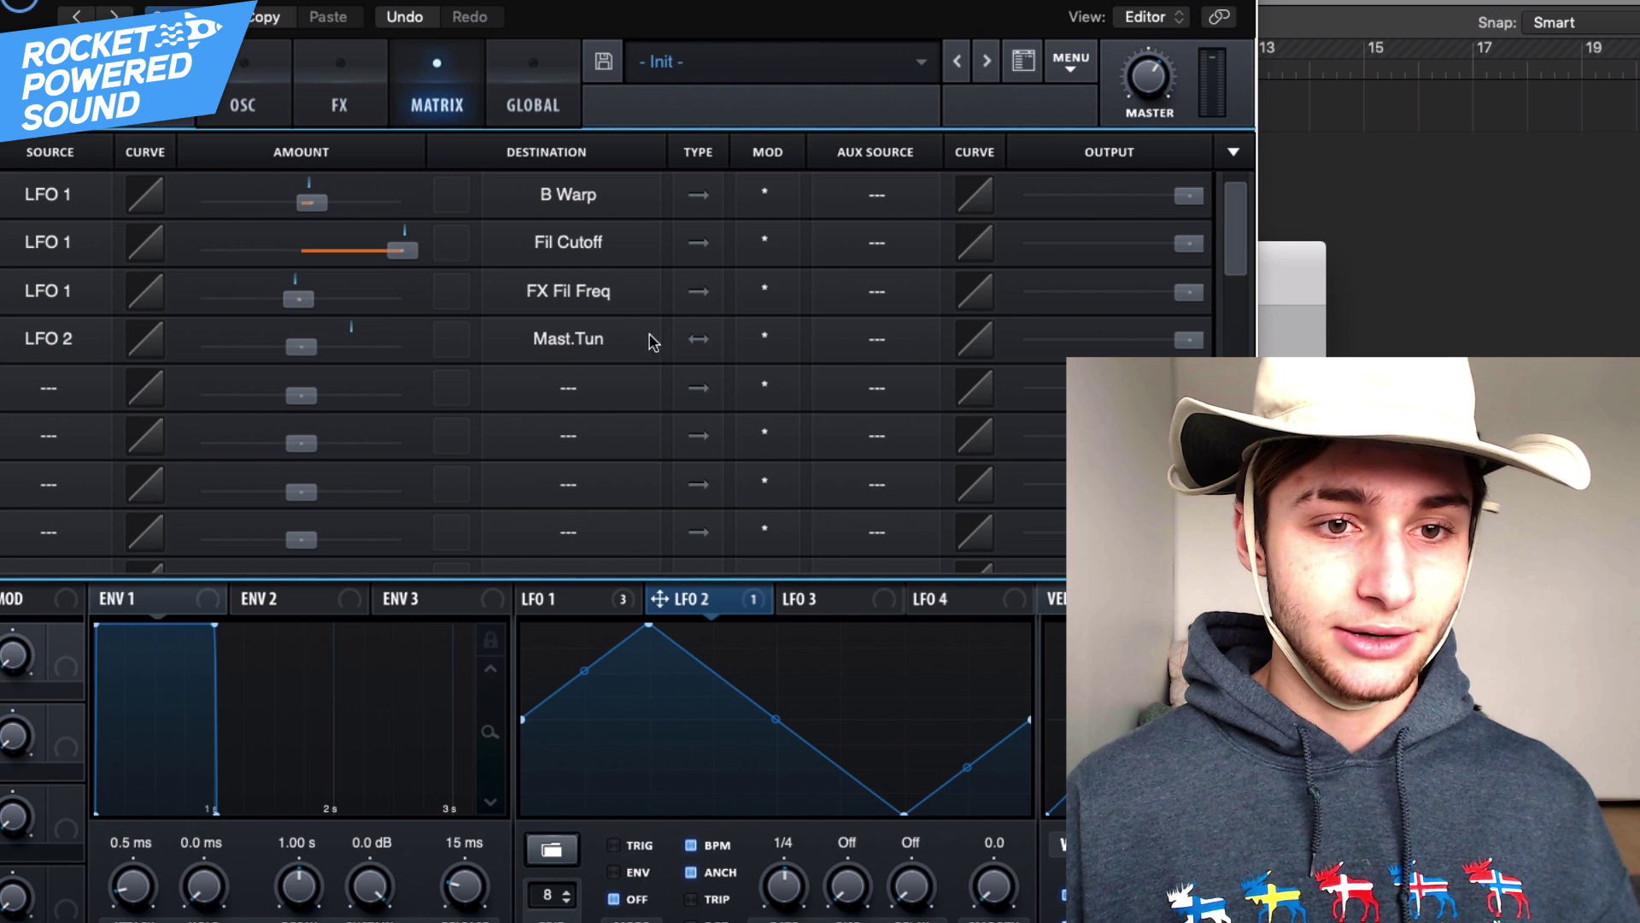
mouse_move(351, 343)
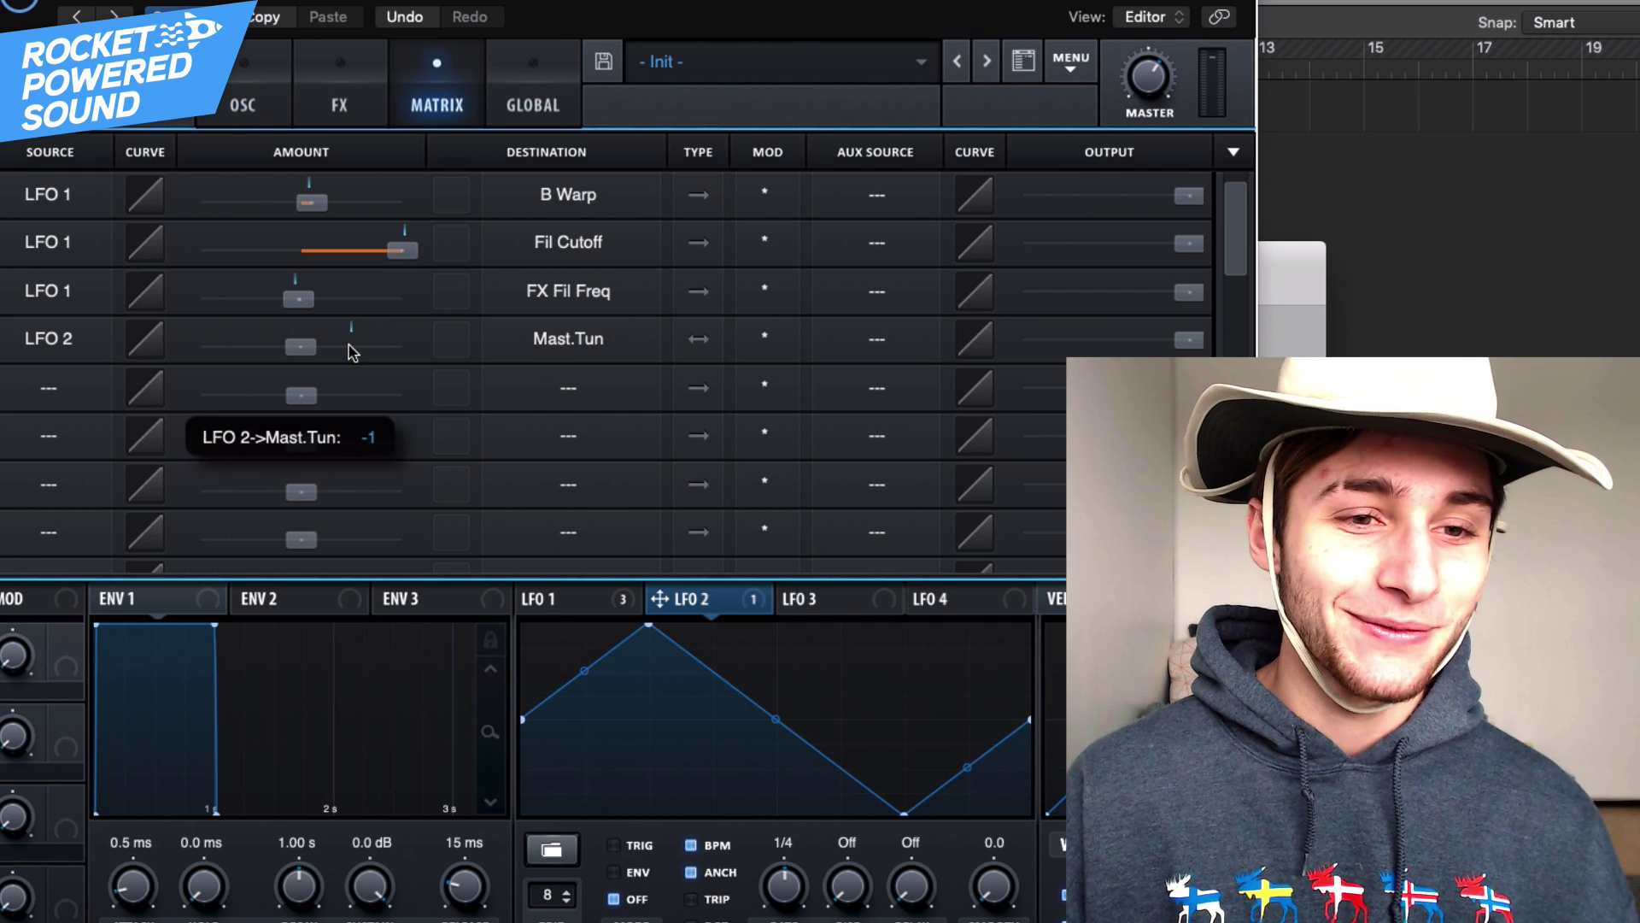
drag(349, 345, 350, 343)
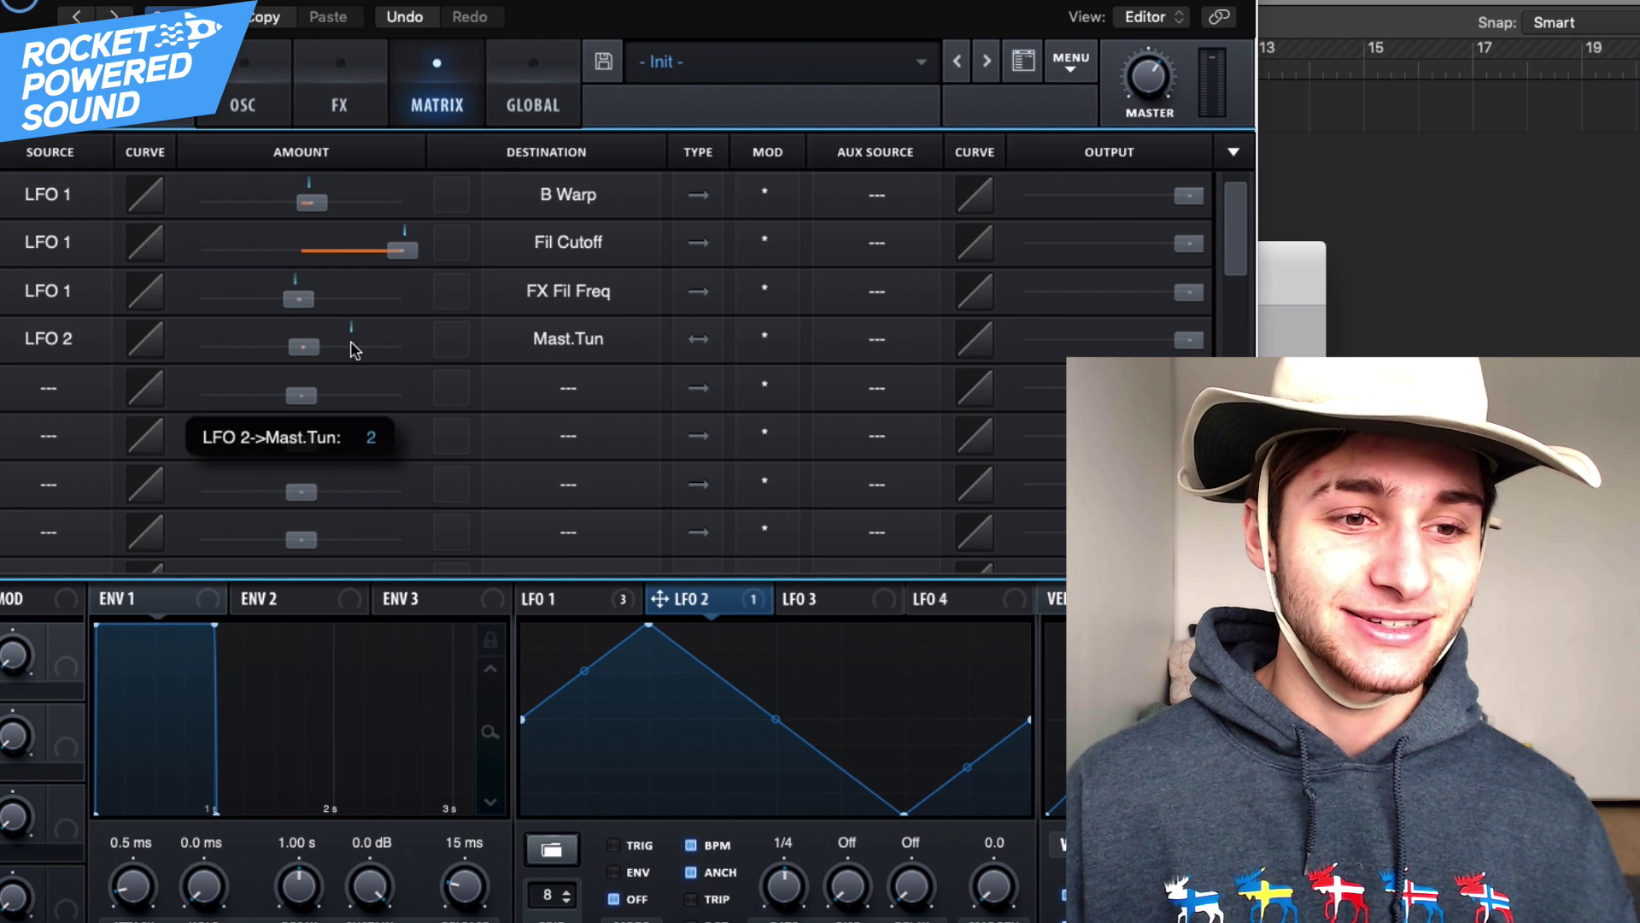
drag(361, 350, 359, 351)
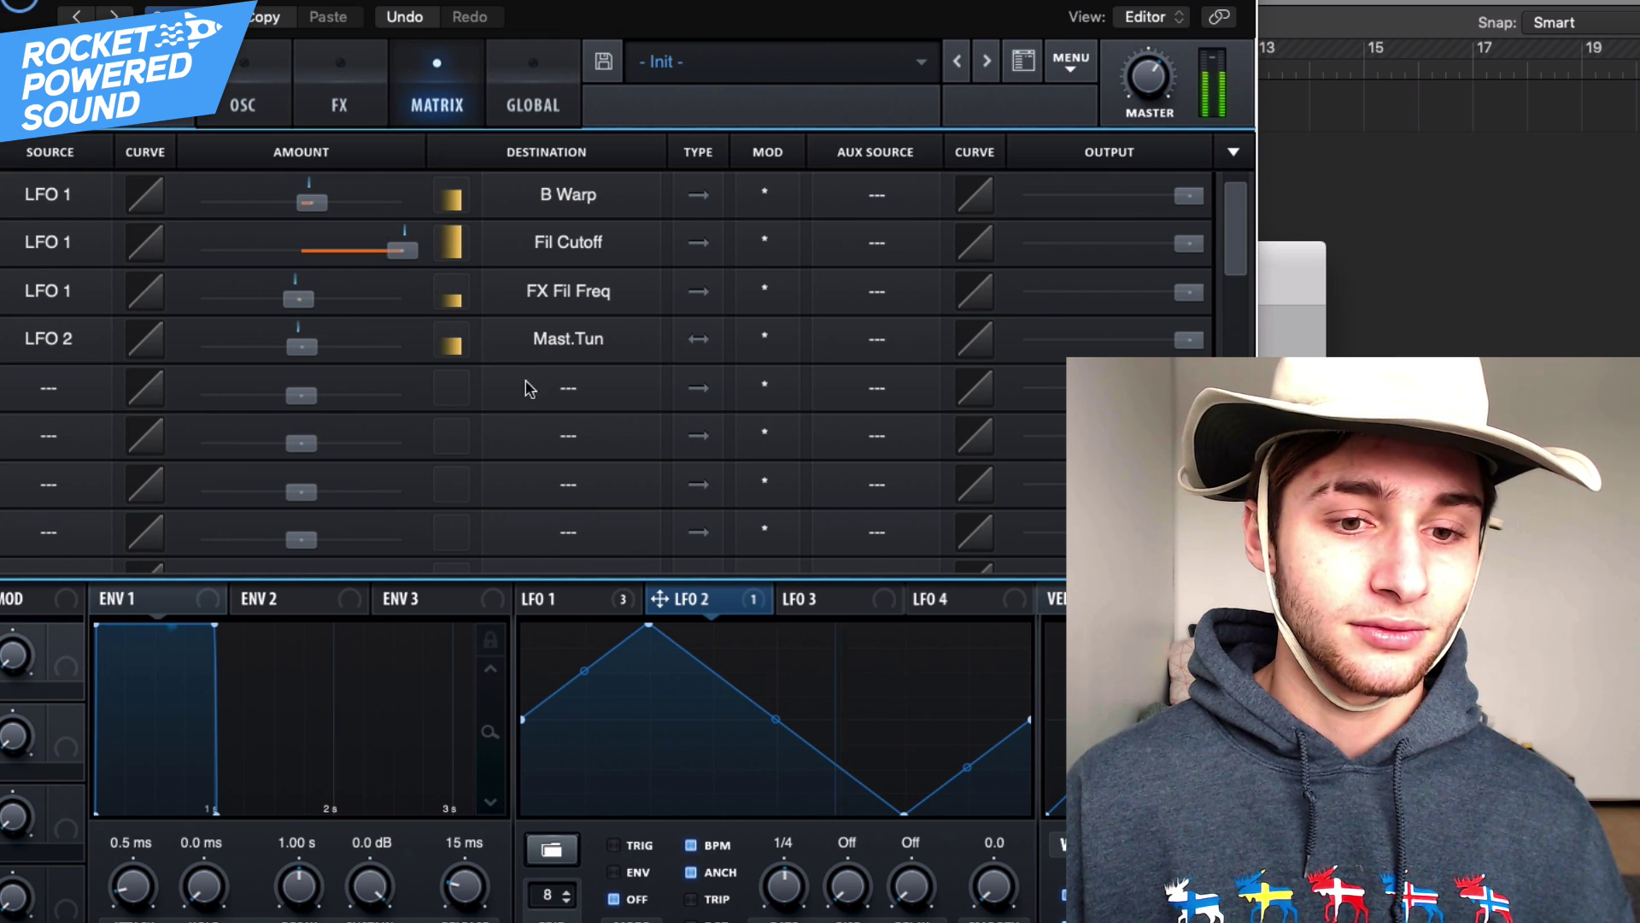
drag(790, 901, 790, 884)
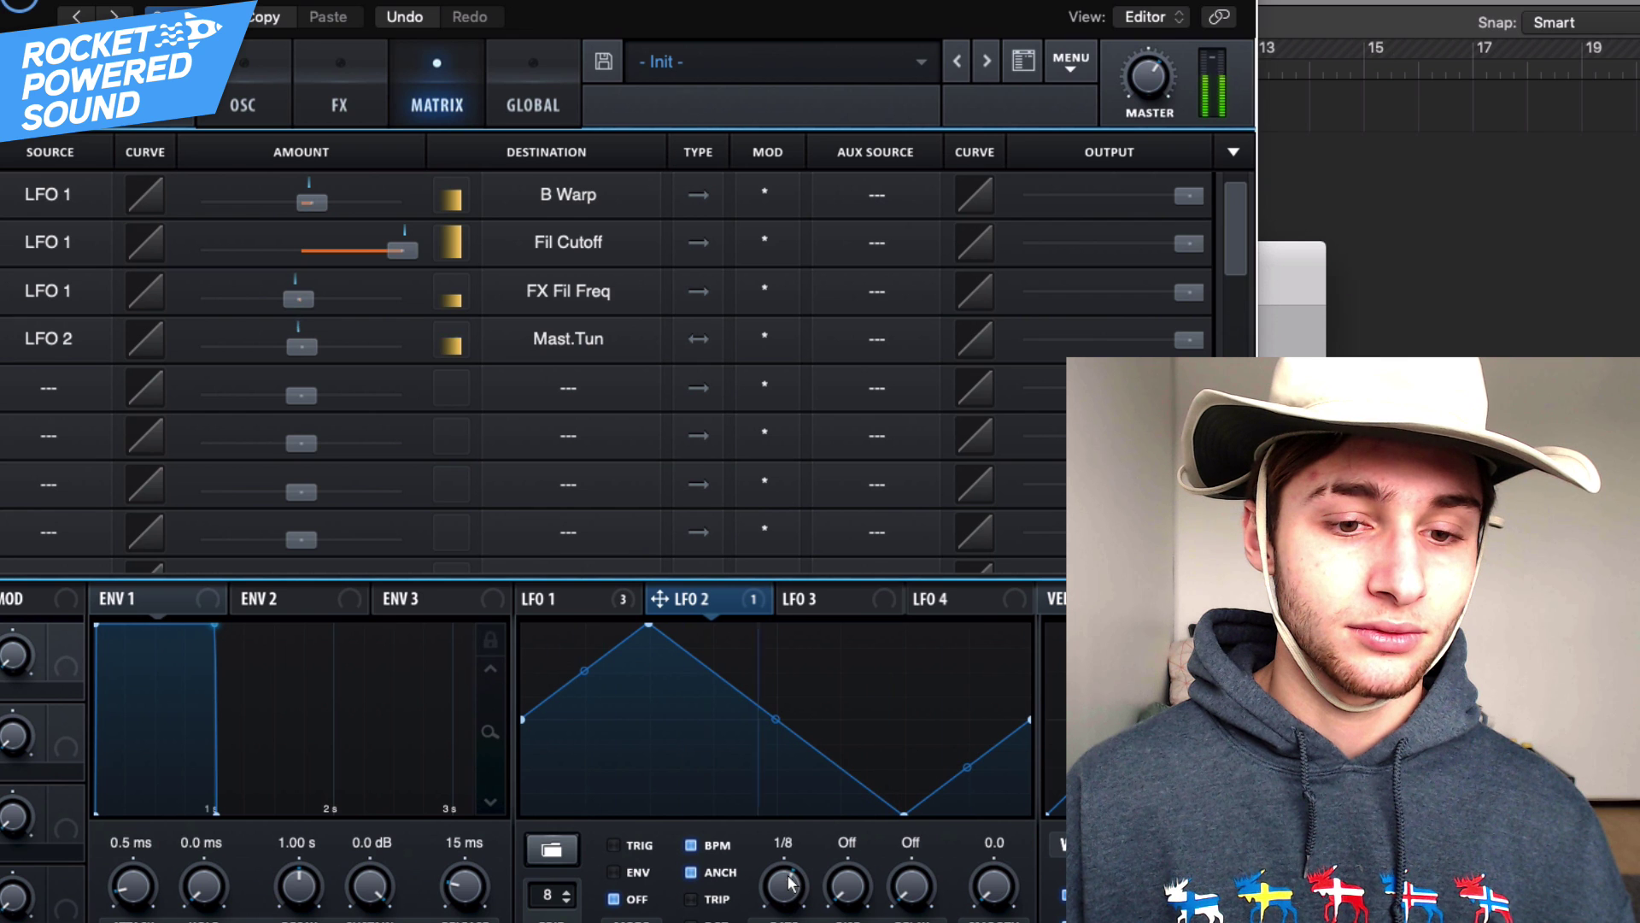
Step: Set LFO 2 to Trig mode with a 1/16 rate and make Macro 1 the aux source of its Mast.Tun routing
click(614, 846)
drag(772, 891, 775, 887)
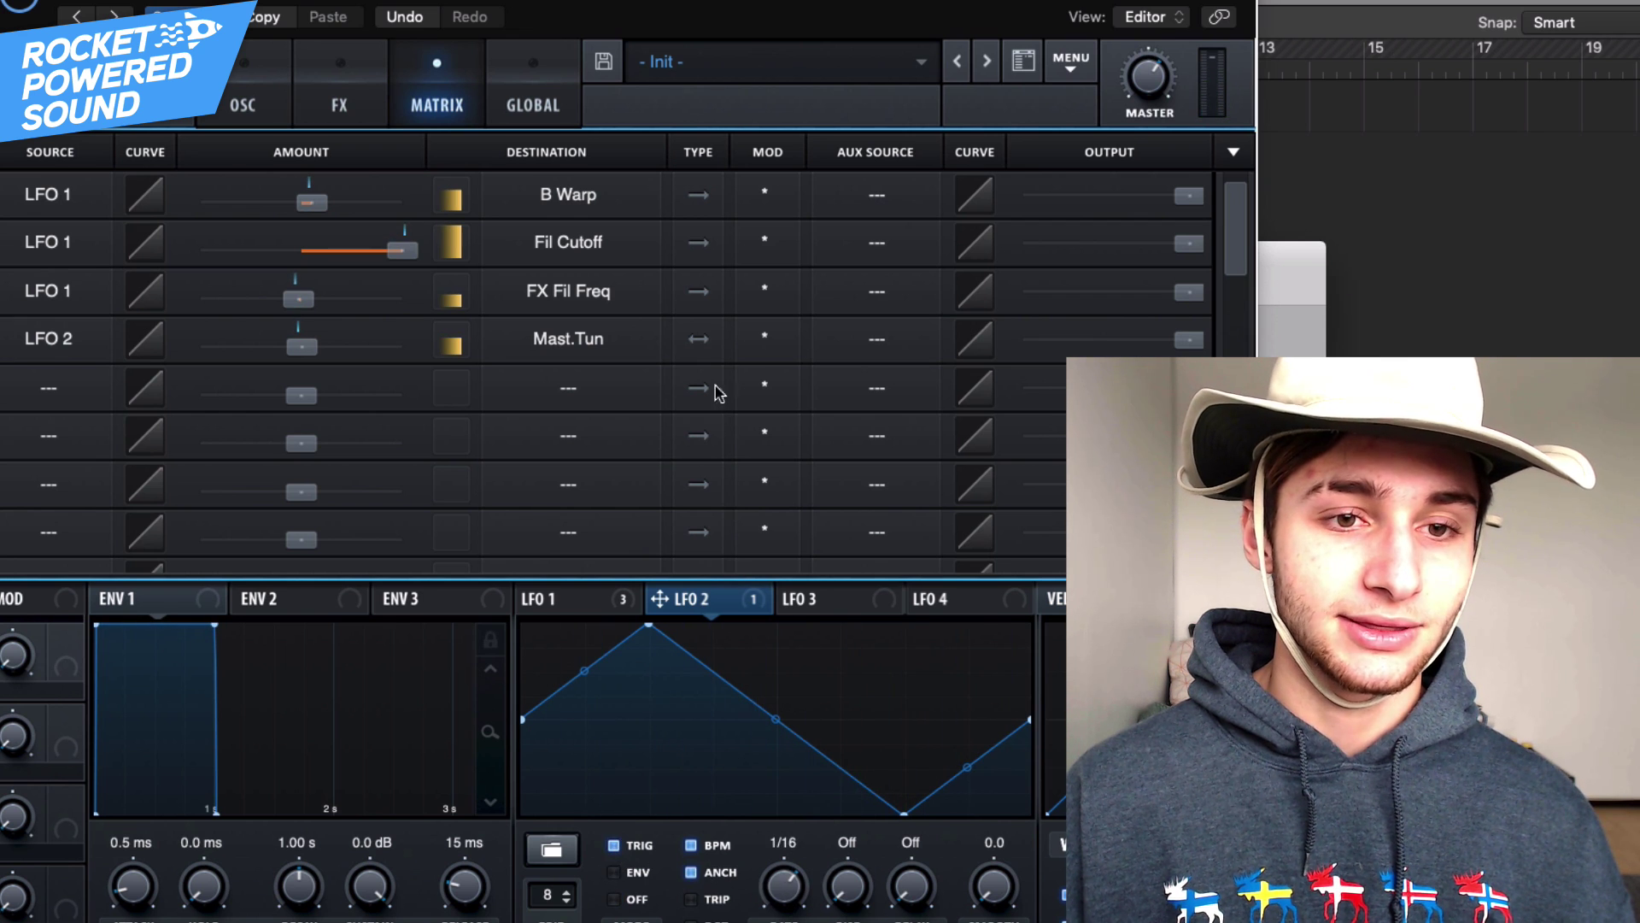
click(864, 342)
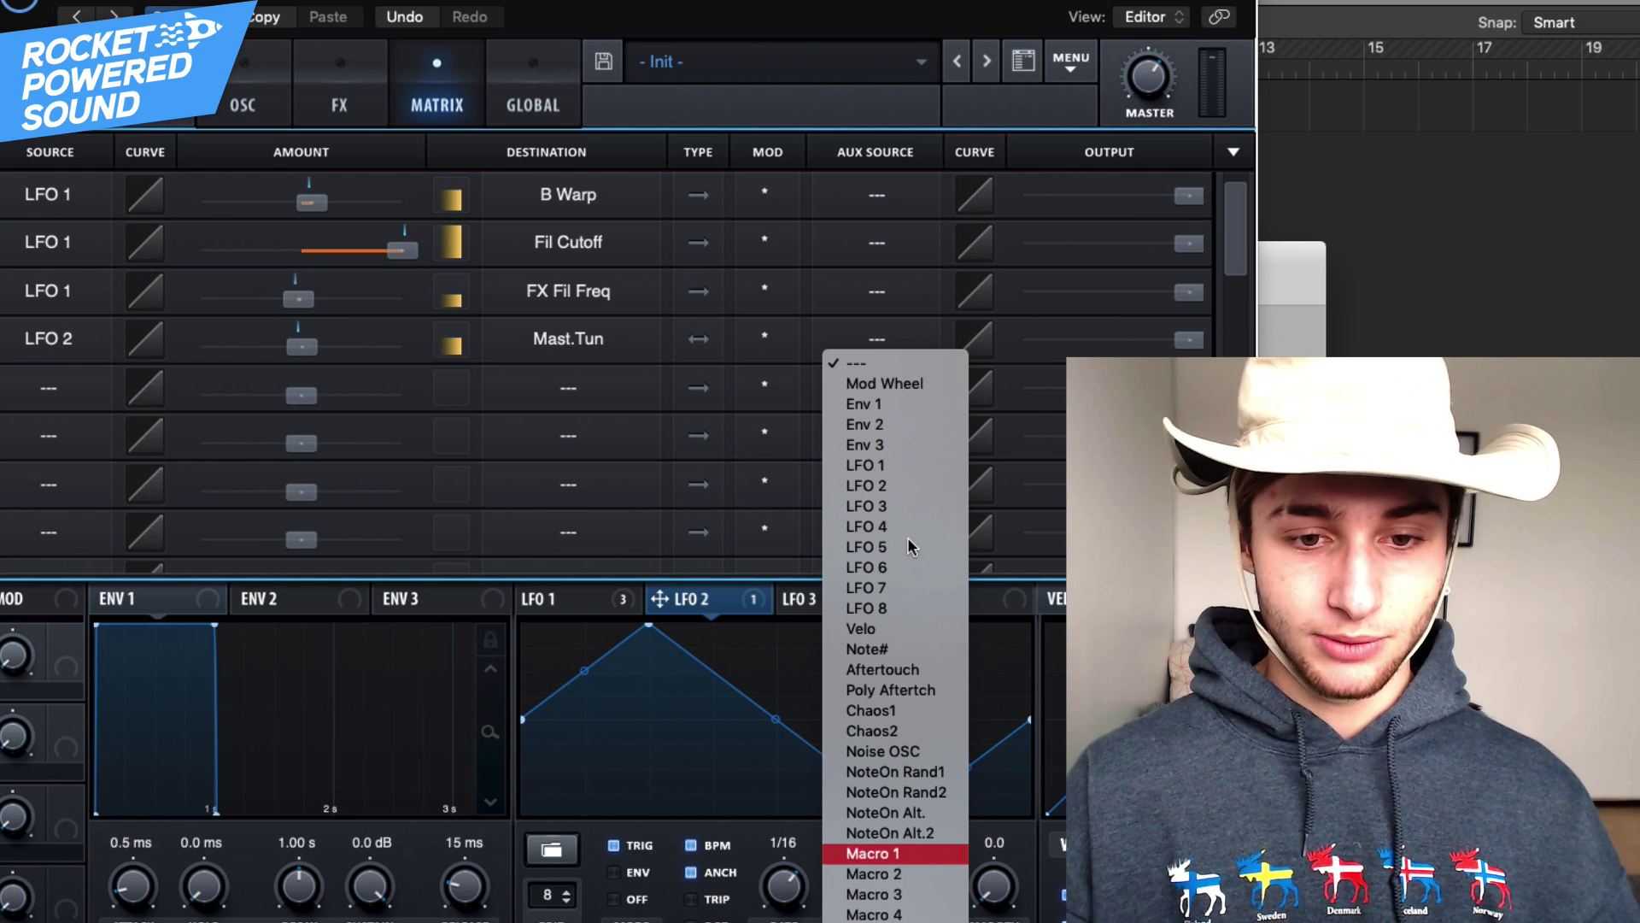
click(871, 853)
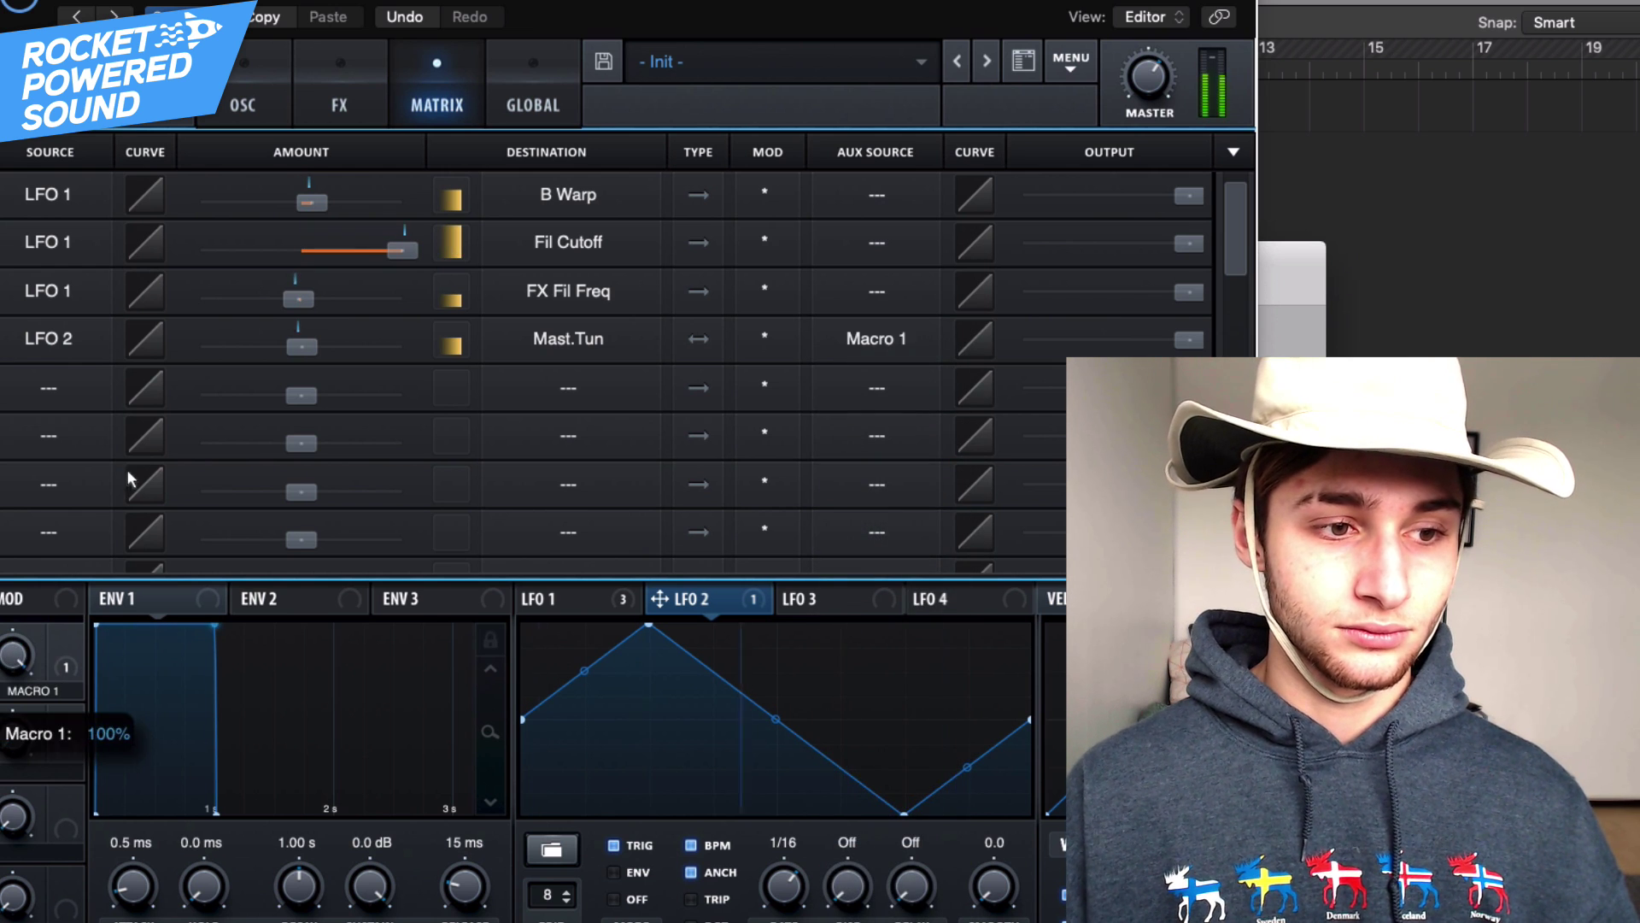
Step: Rename Macro 1 to VIBRATO, and bring LFO 1 and the oscillators back into view
double_click(29, 693)
text(VIBR)
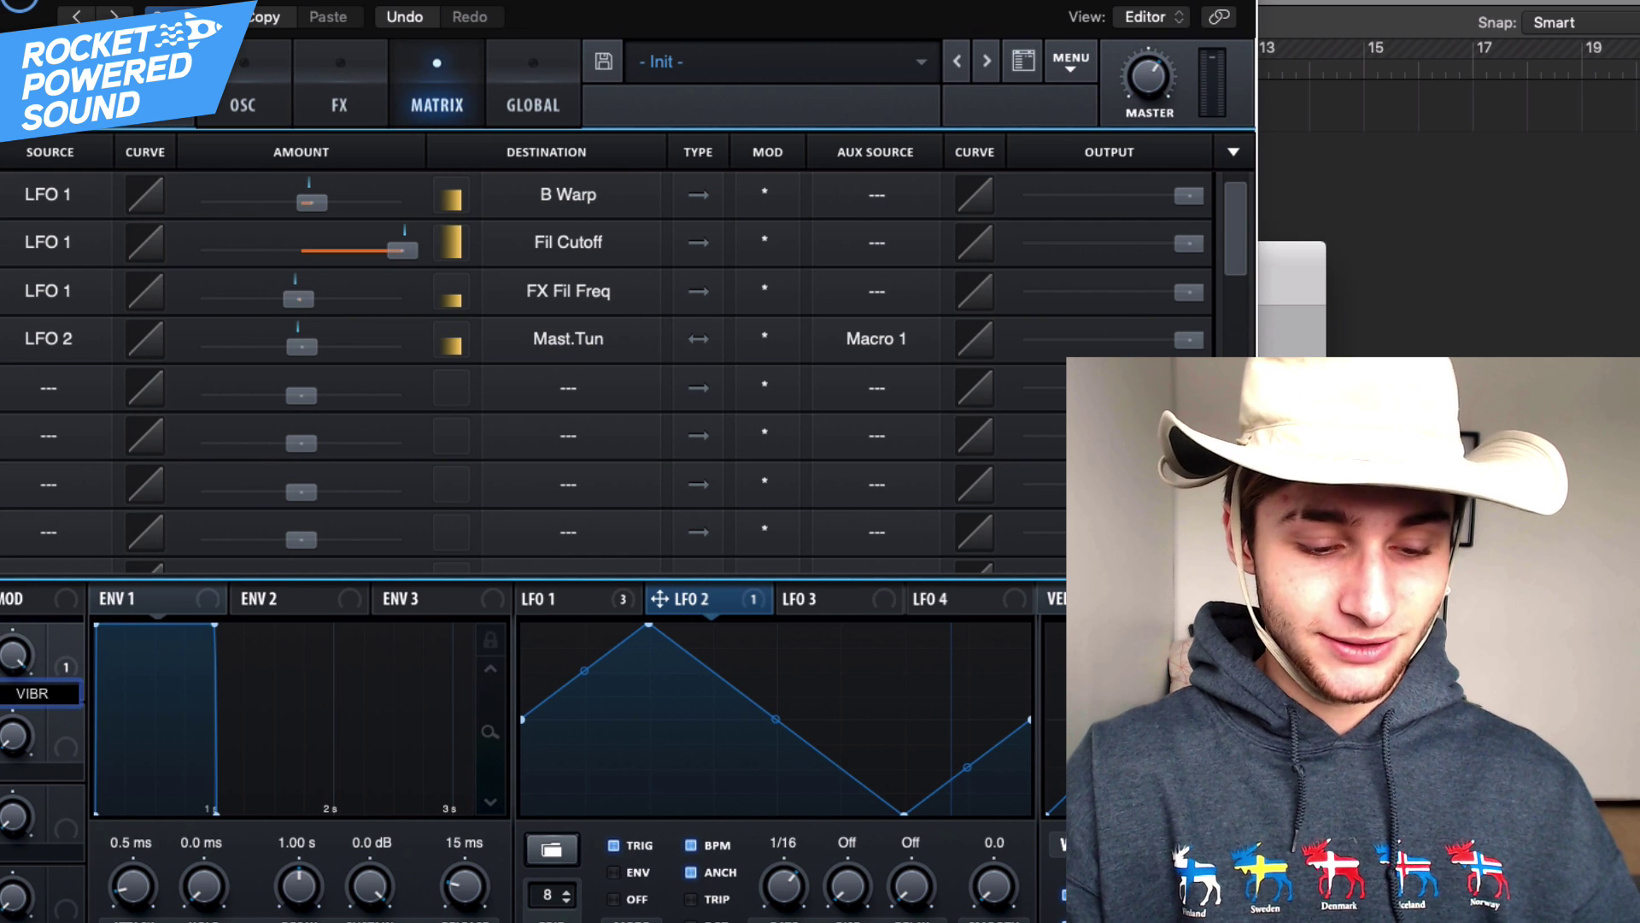
text(ATO)
key(Return)
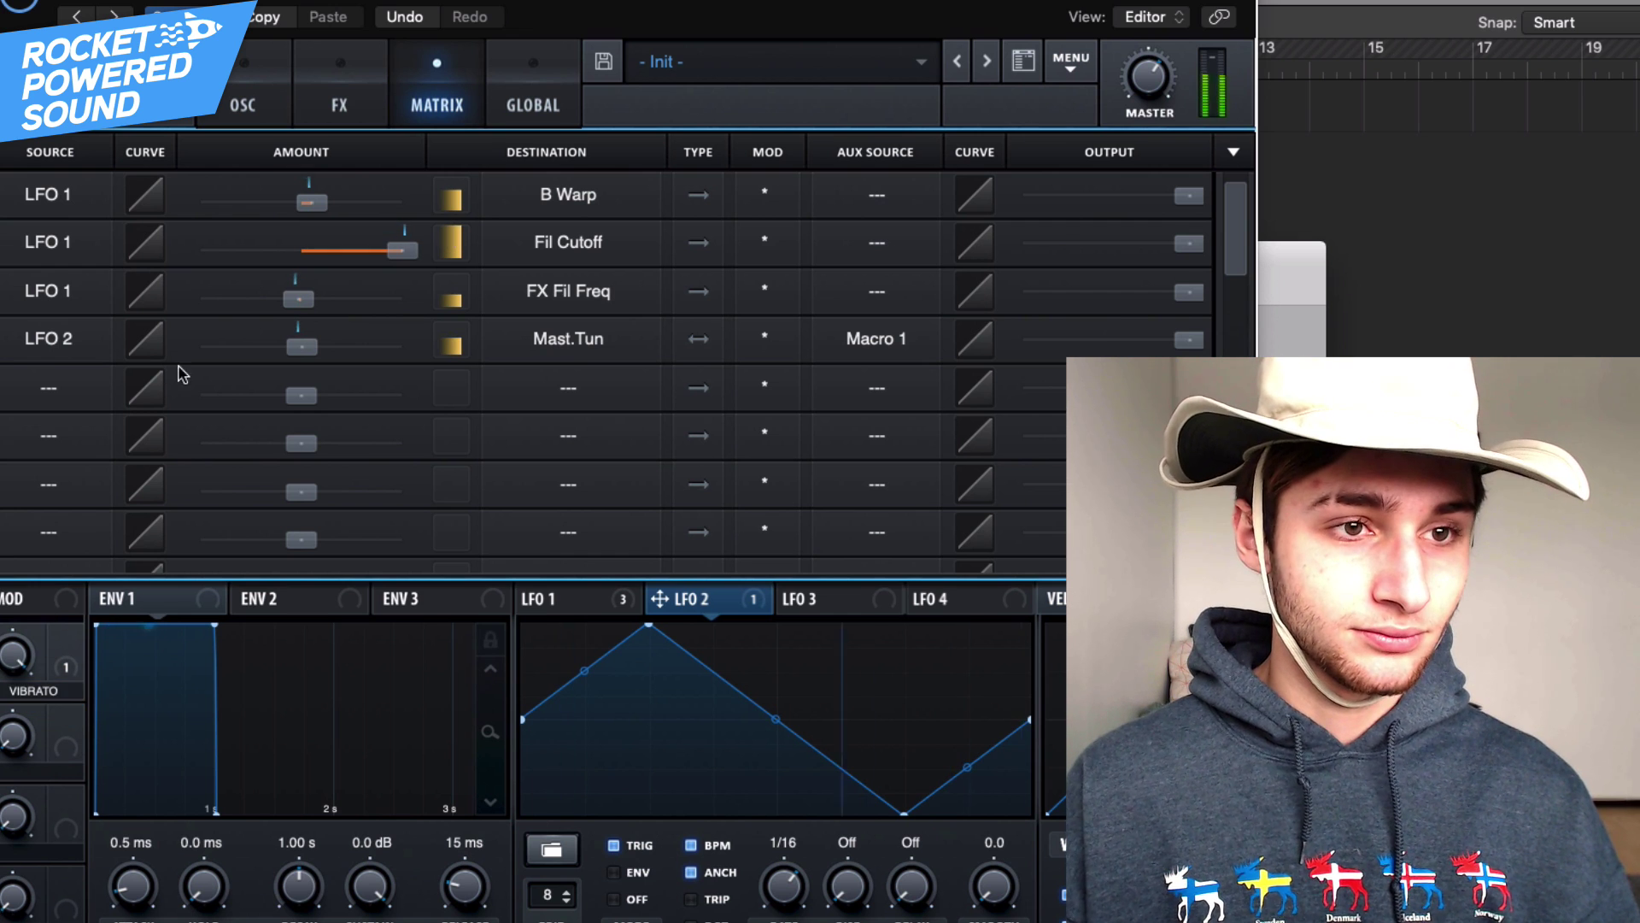
click(608, 598)
click(282, 107)
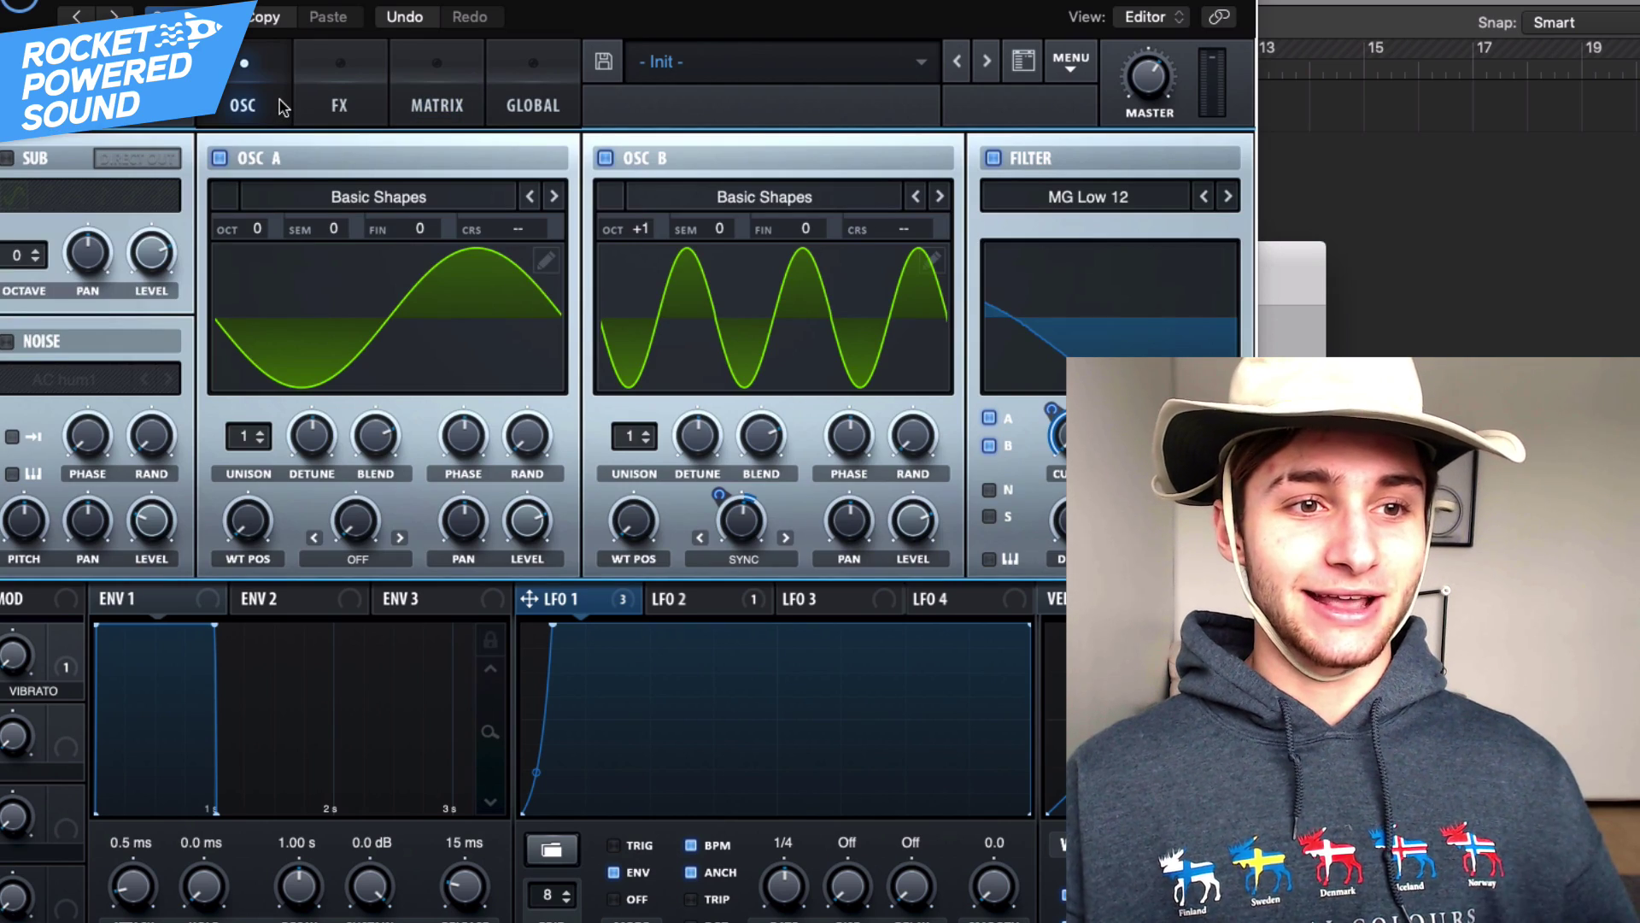